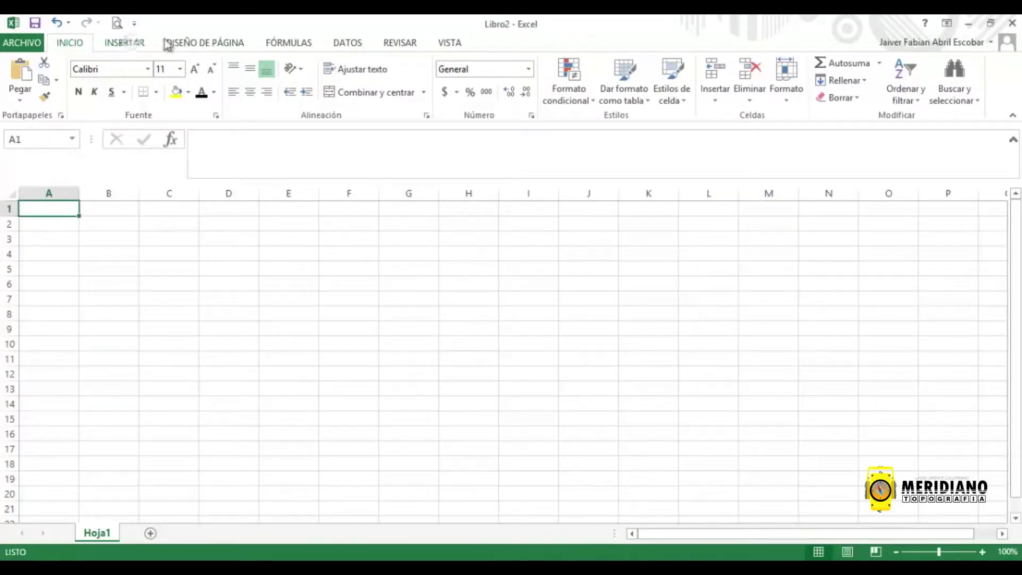
Step: Browse the INSERTAR through VISTA ribbon tabs, return to INICIO, then open the ARCHIVO screen
click(143, 43)
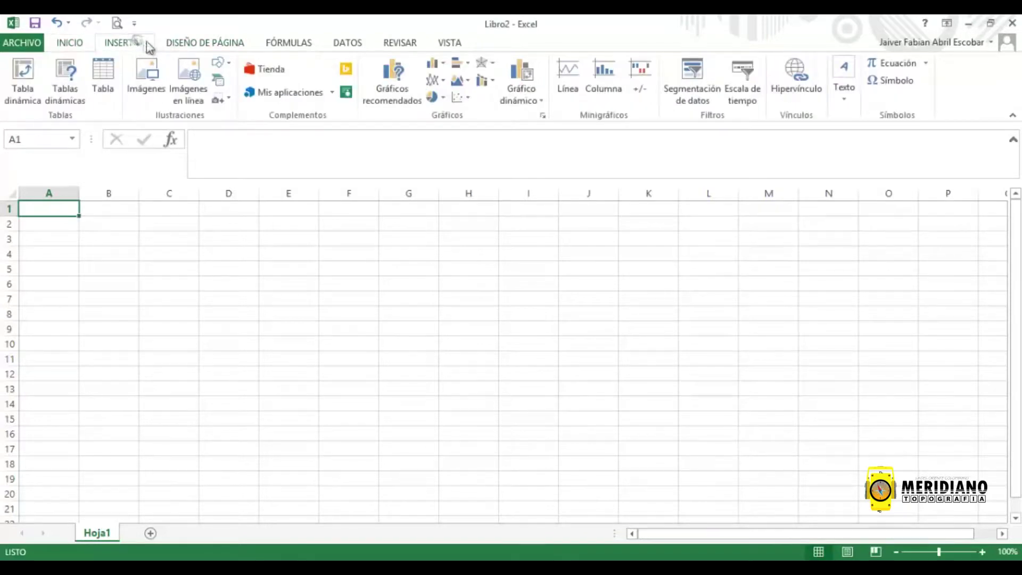
click(201, 44)
click(280, 43)
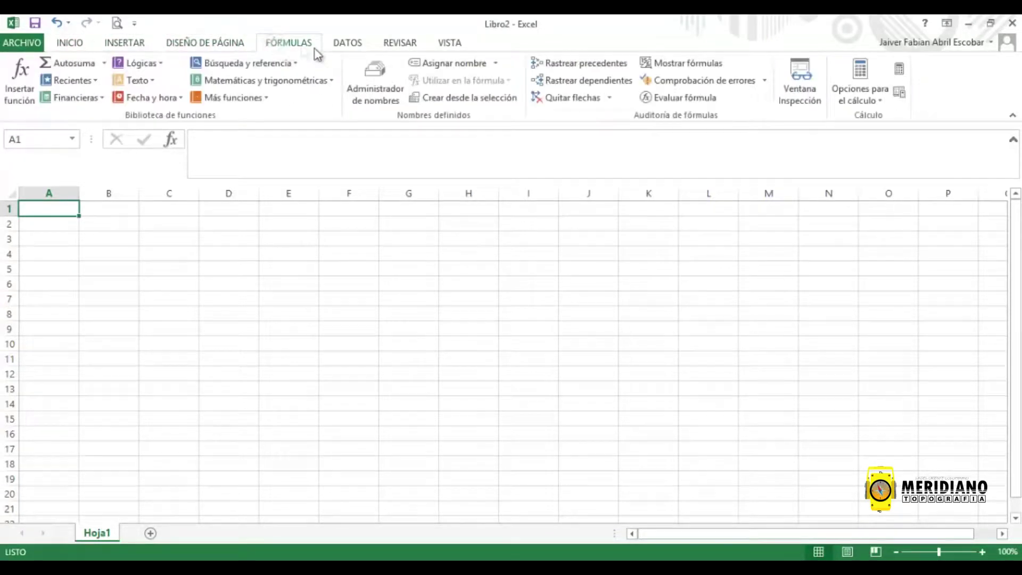
click(356, 44)
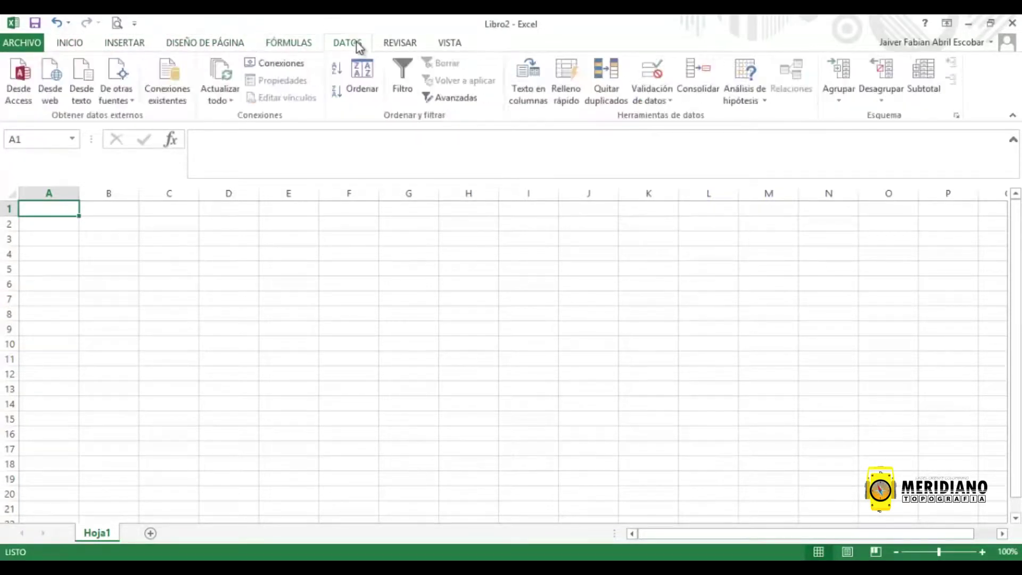
click(403, 45)
click(446, 45)
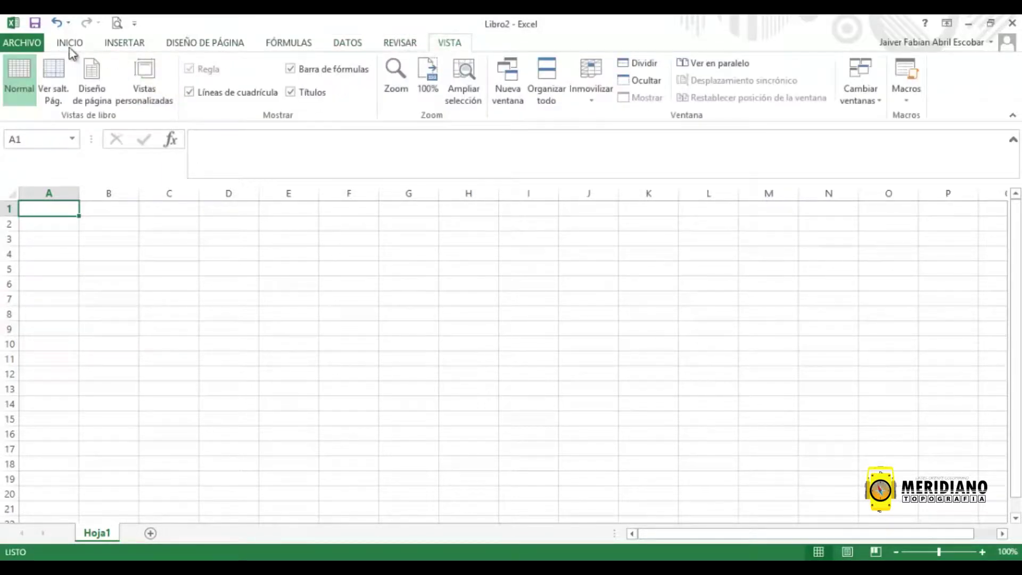
click(69, 47)
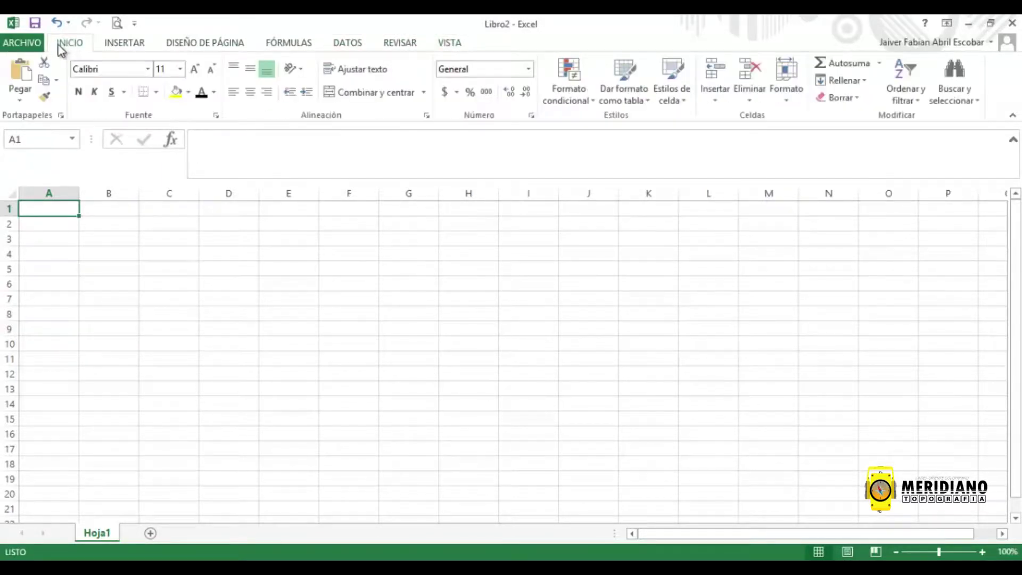
click(18, 46)
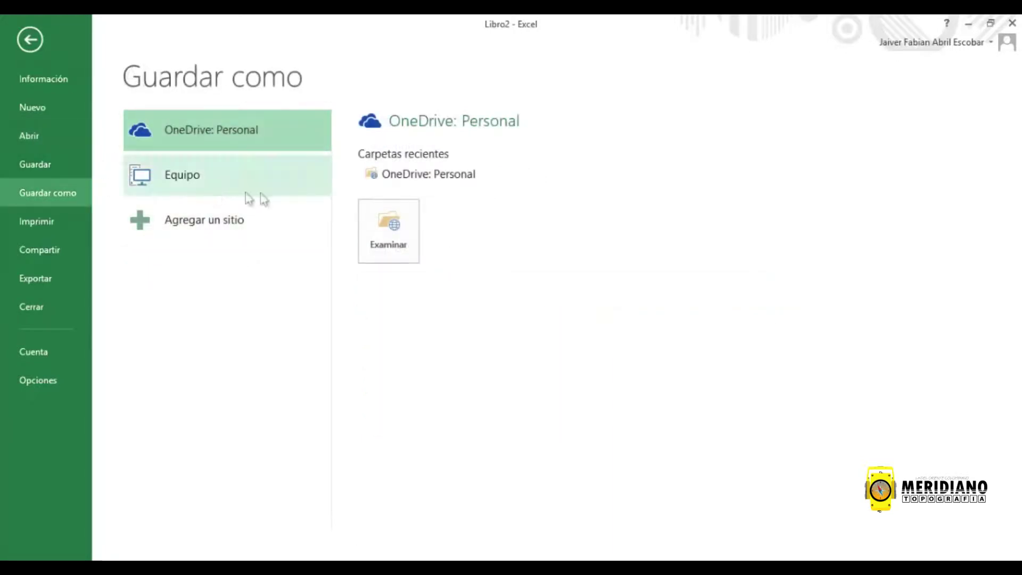
Step: Cancel out of the Guardar como > Equipo > Examinar dialog and return to the empty Hoja1
click(178, 170)
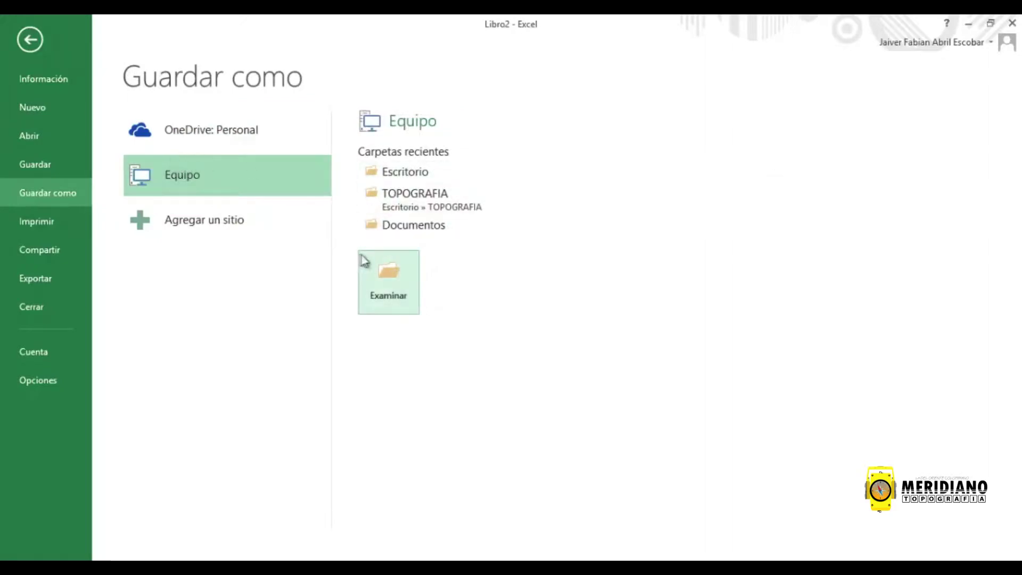
click(385, 263)
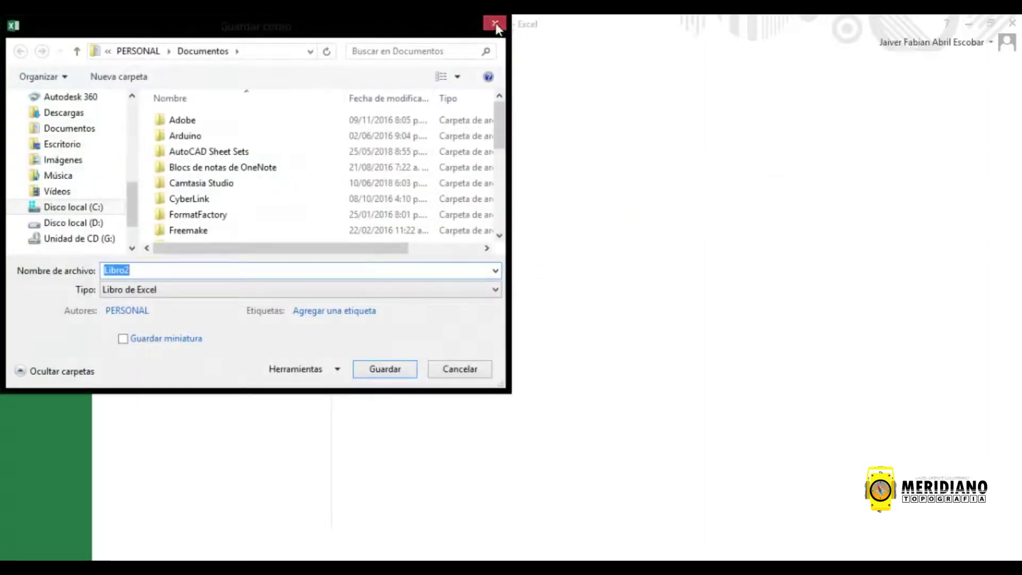
click(492, 21)
click(30, 39)
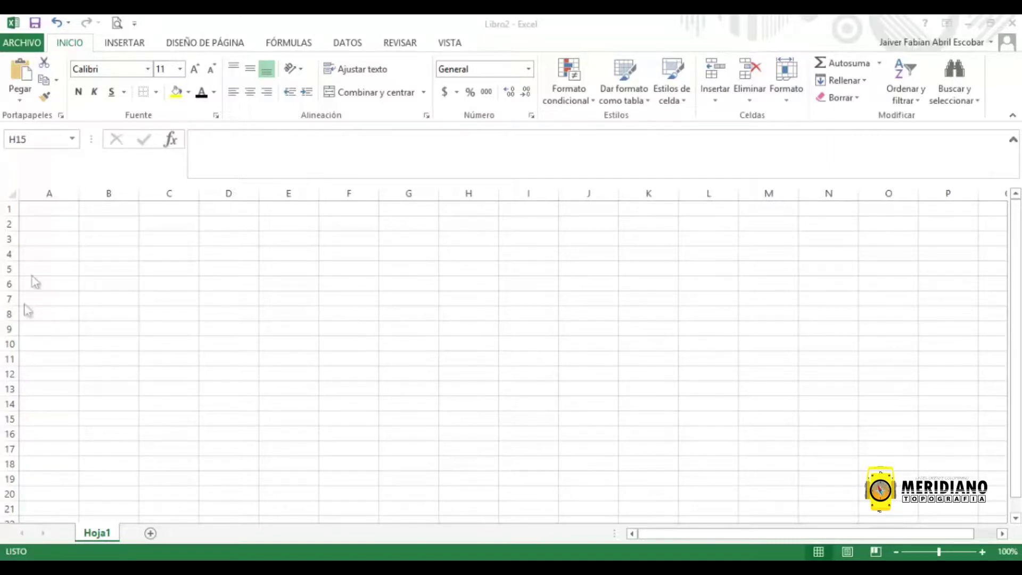
click(53, 192)
click(97, 193)
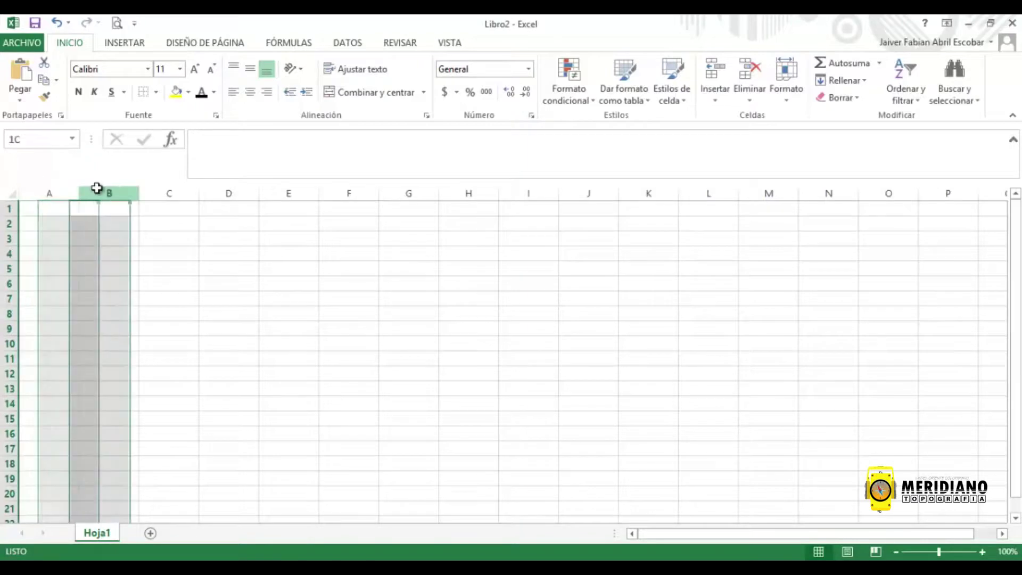
click(171, 191)
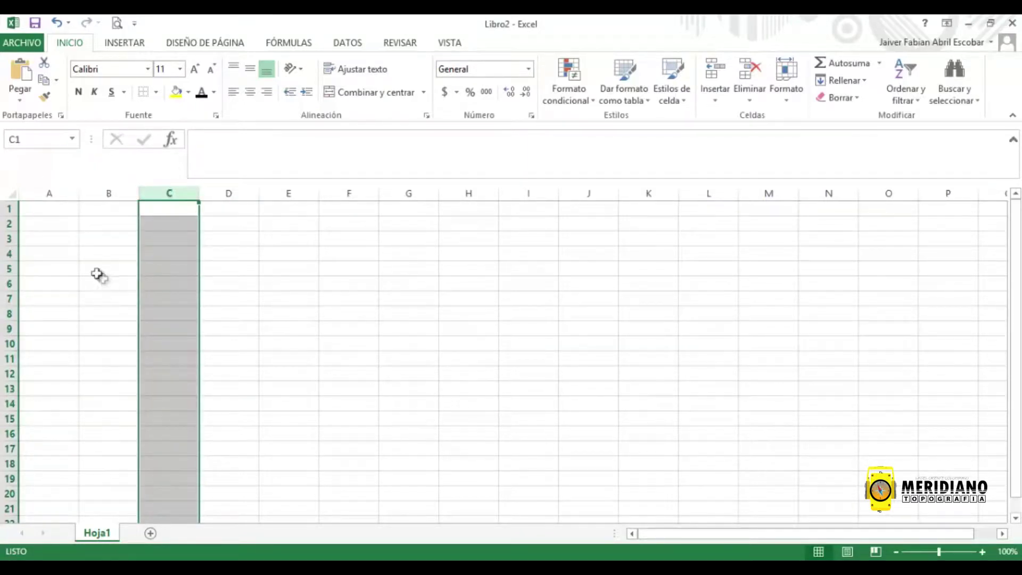
click(39, 209)
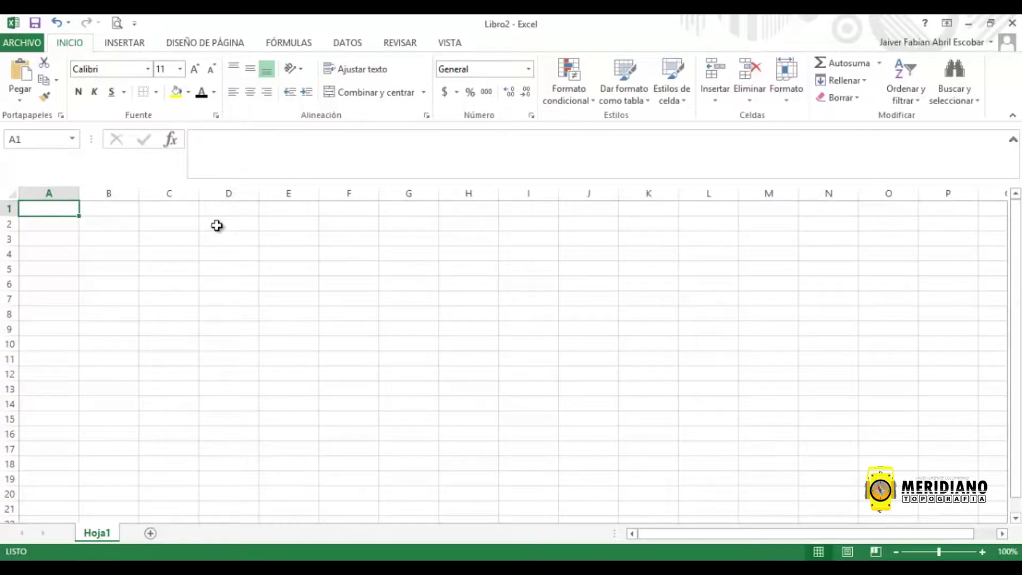
drag(9, 209, 12, 223)
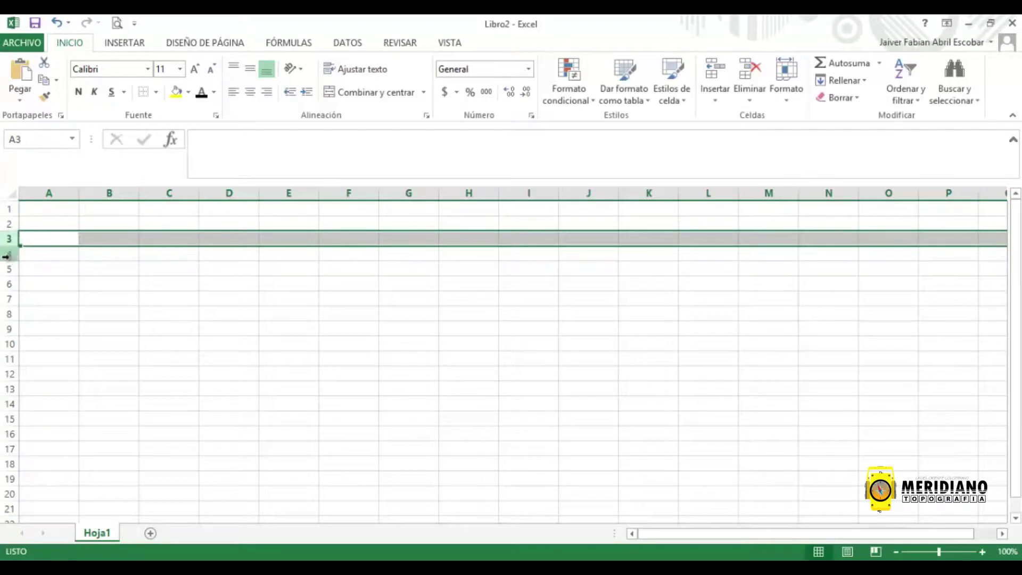
drag(12, 223, 9, 254)
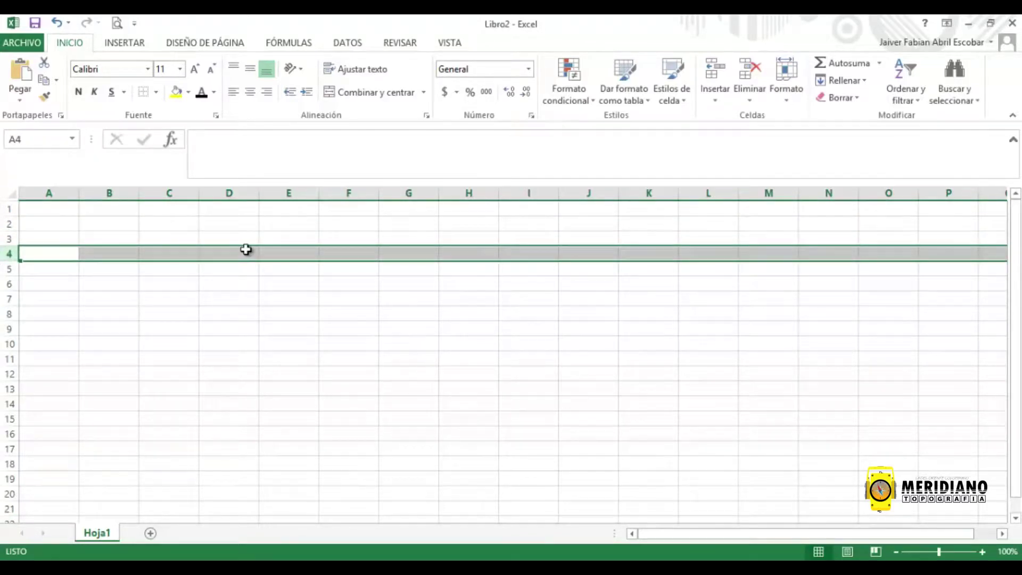
click(52, 213)
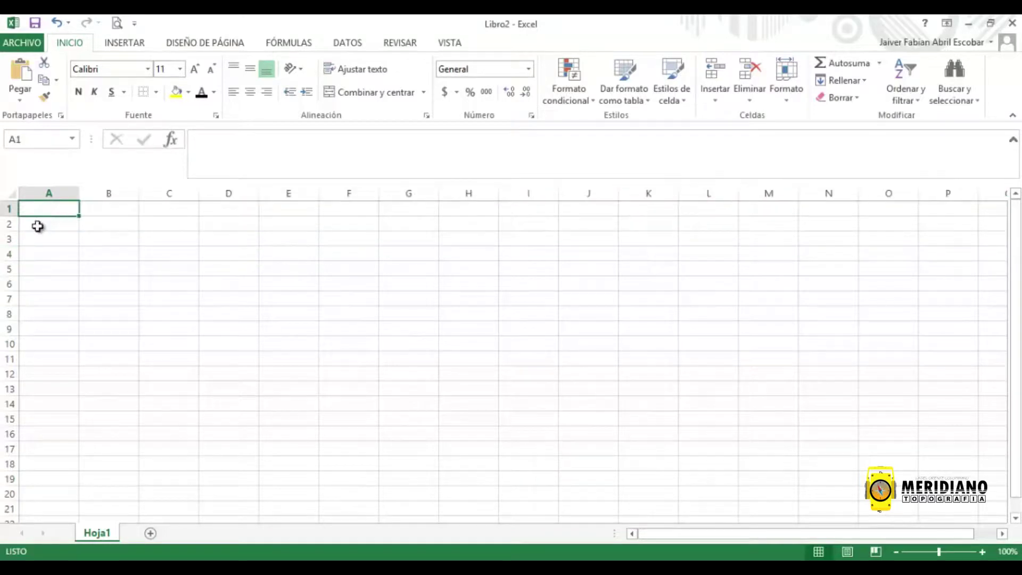
click(38, 226)
click(53, 240)
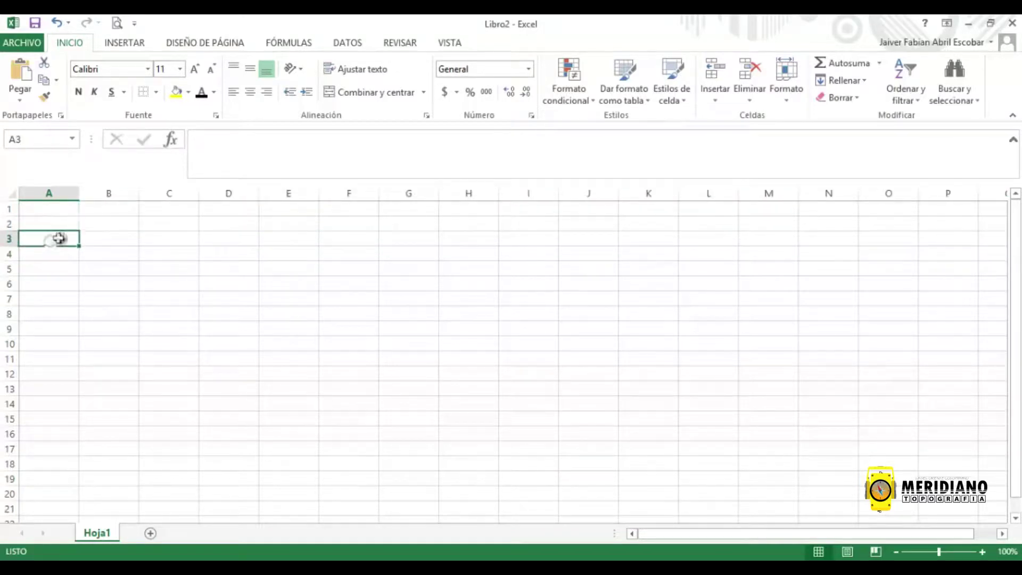
click(91, 238)
click(59, 238)
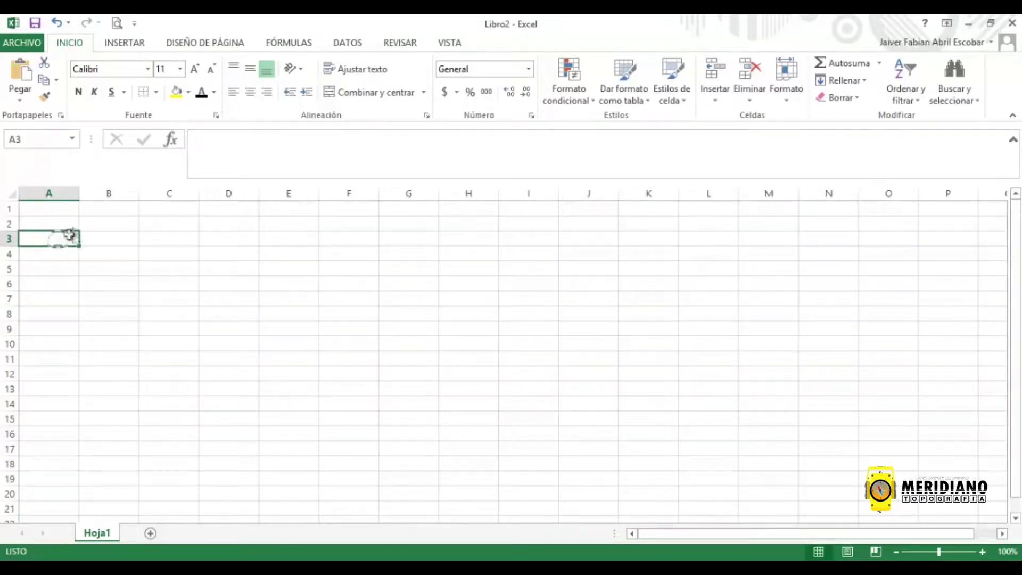
click(119, 223)
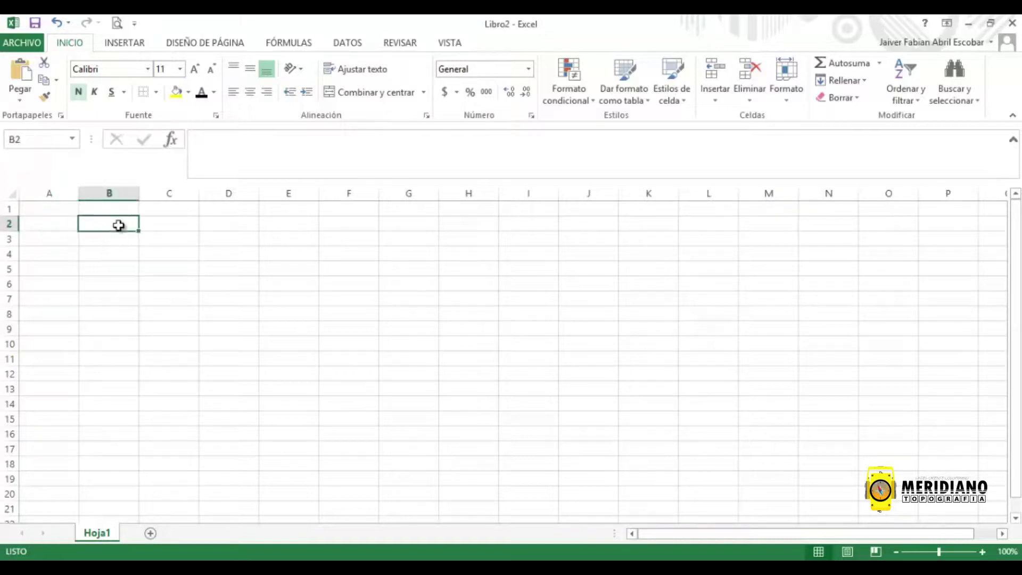
click(160, 255)
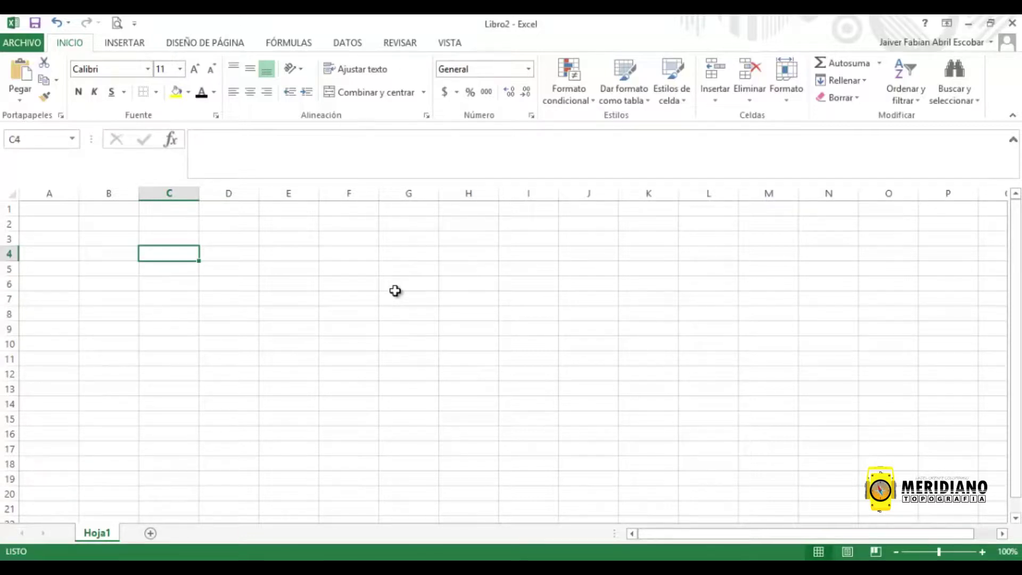
Step: Enter the title CARTERA TOPOGRAFICA in cell B2
double_click(101, 227)
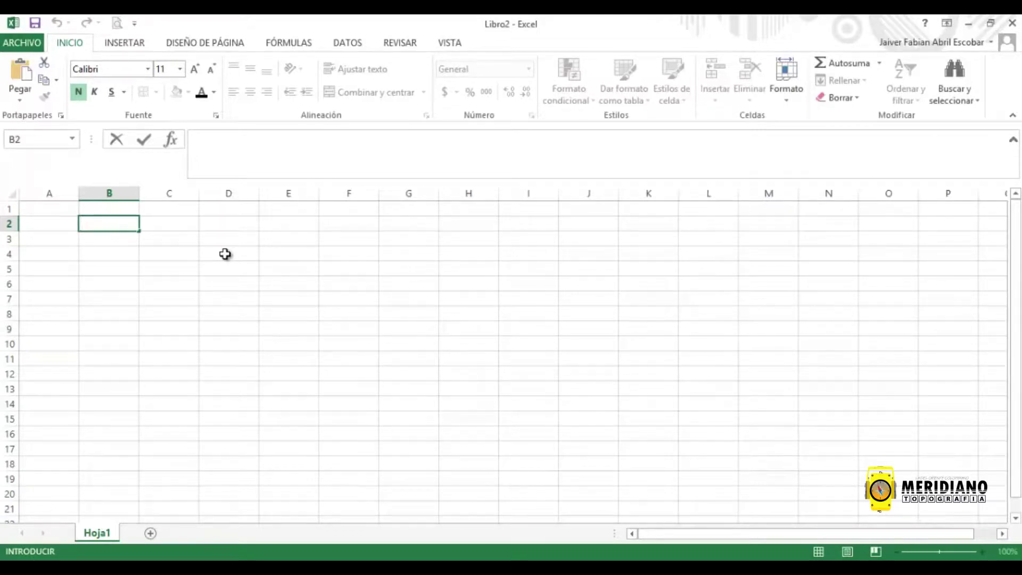
text(CARTERA )
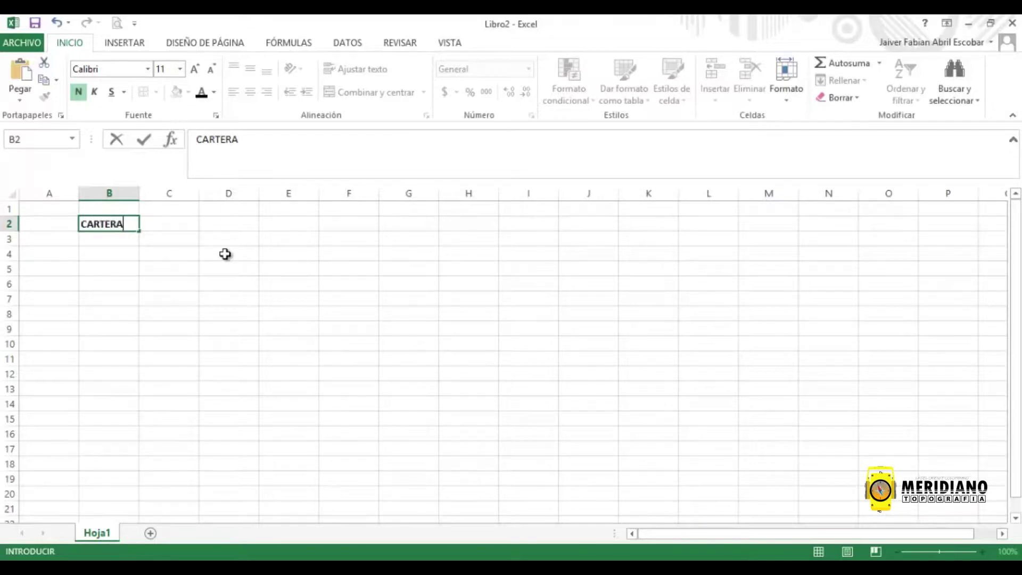
text(TOPOGRAFICA)
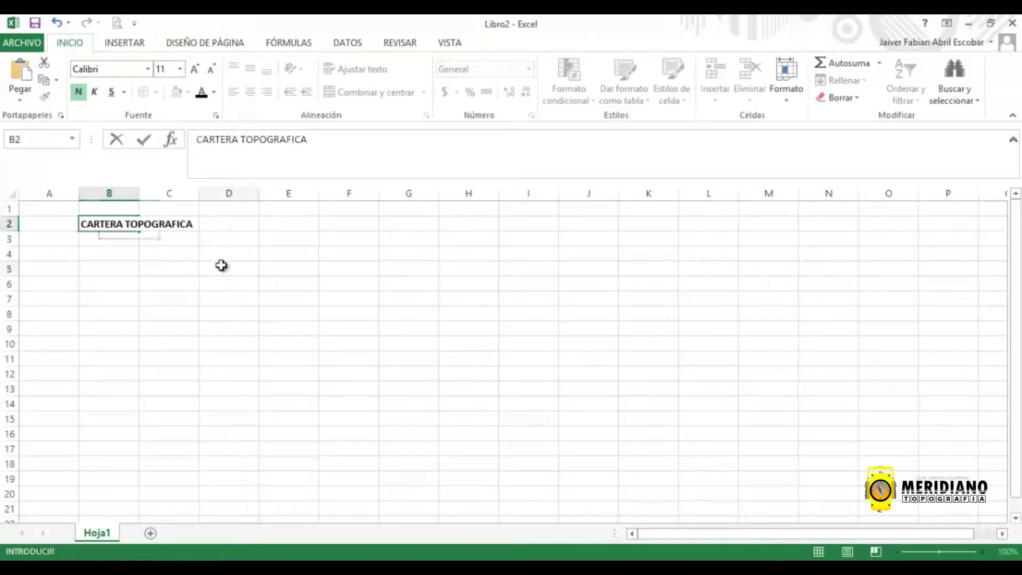
click(222, 264)
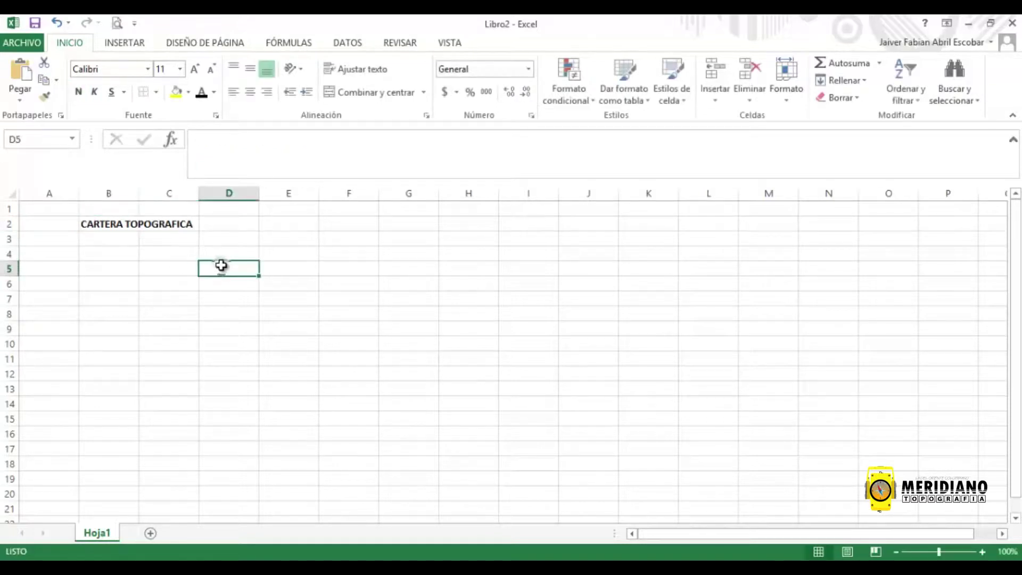
click(105, 228)
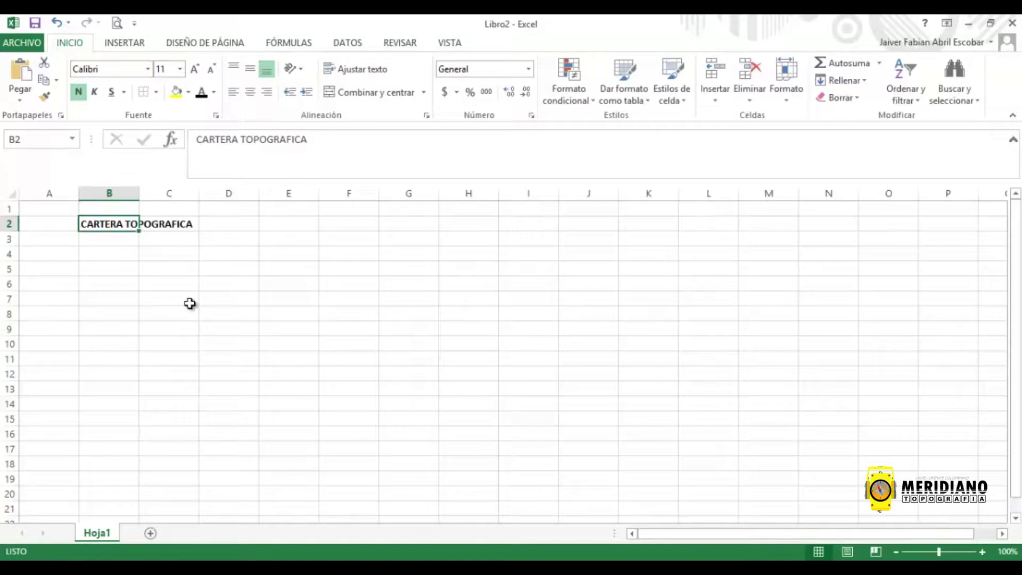
click(190, 304)
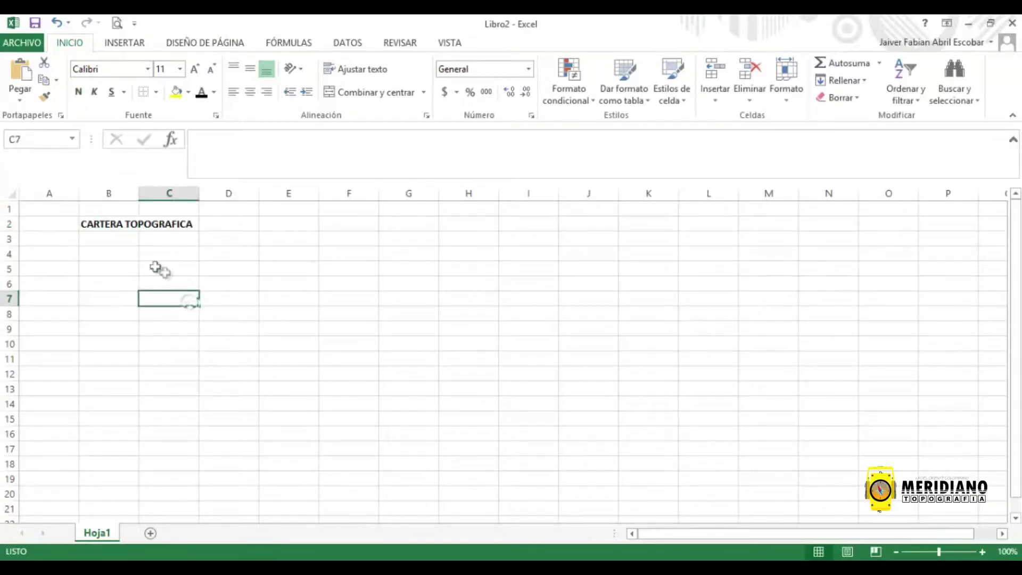
Step: Make the CARTERA TOPOGRAFICA title italic instead of bold
double_click(101, 223)
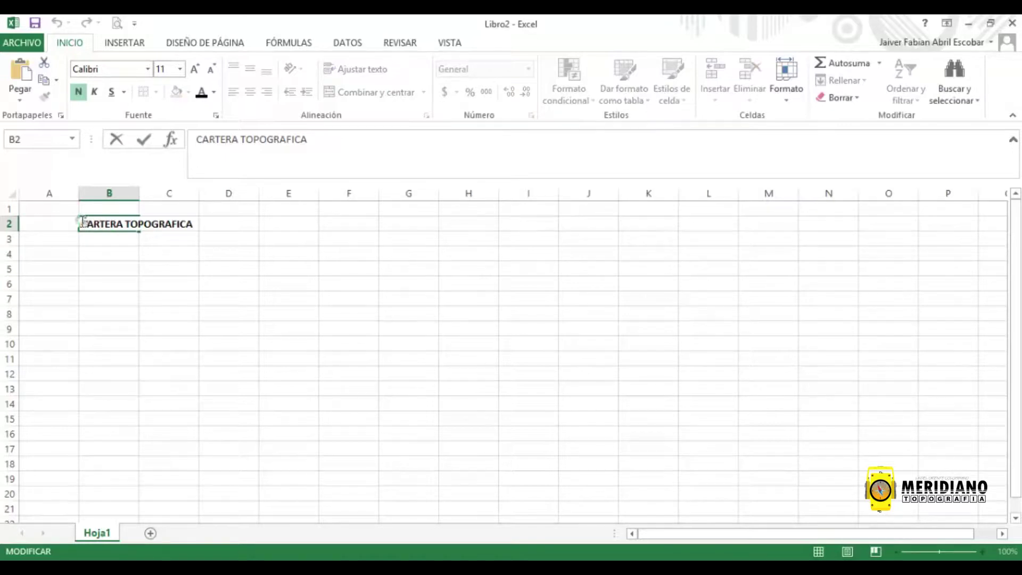
drag(83, 222, 208, 230)
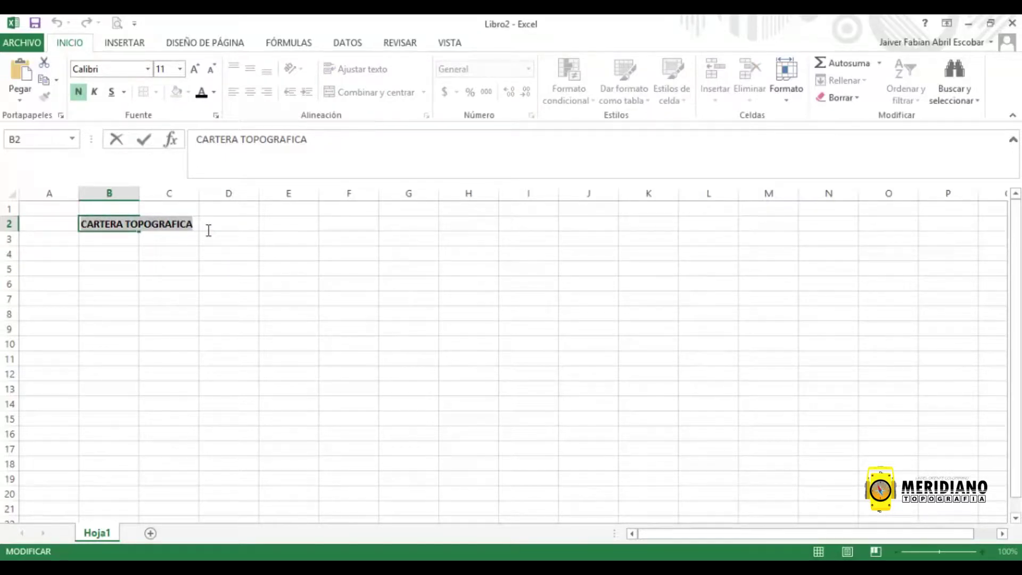
click(79, 92)
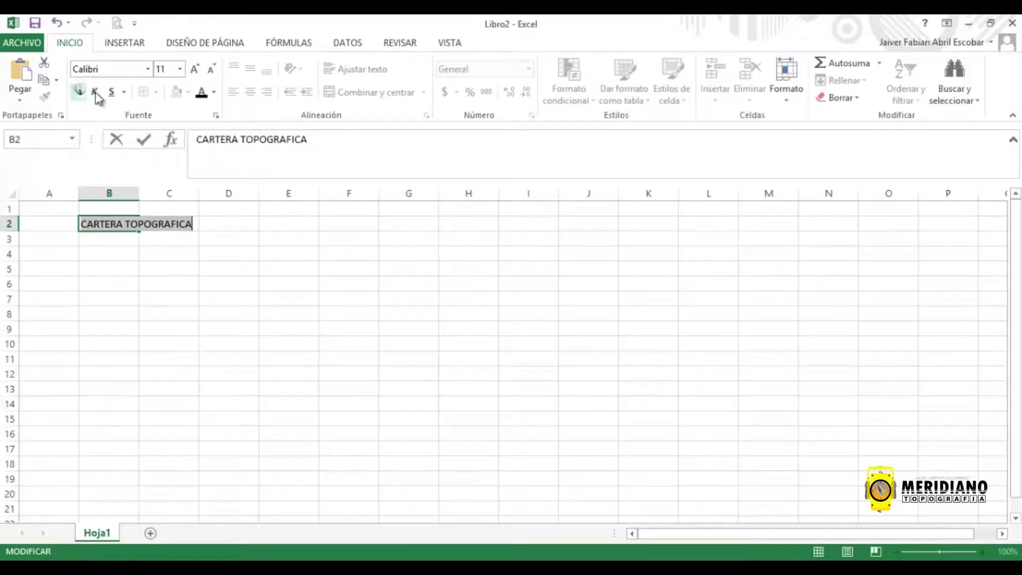
click(95, 92)
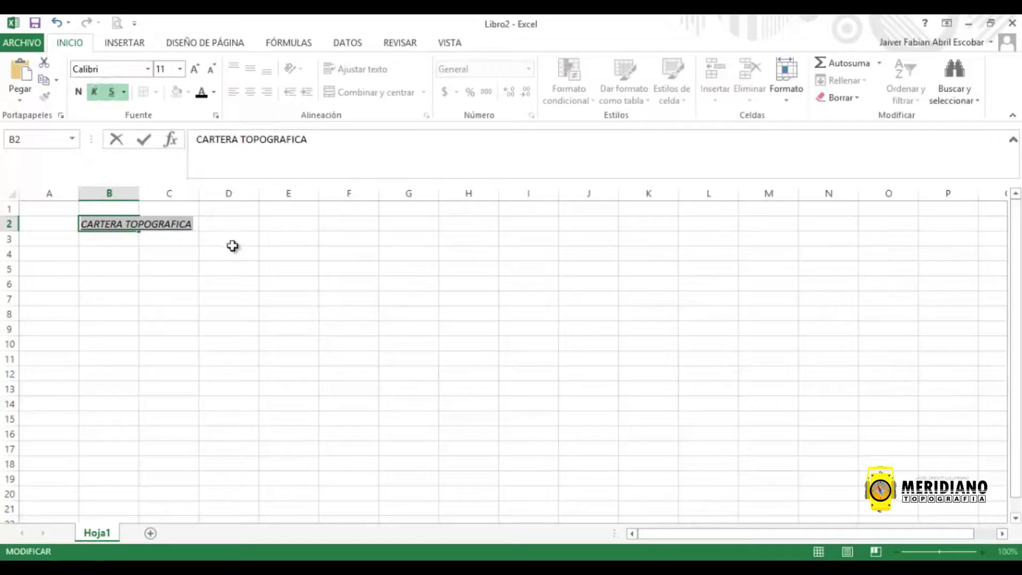
click(273, 296)
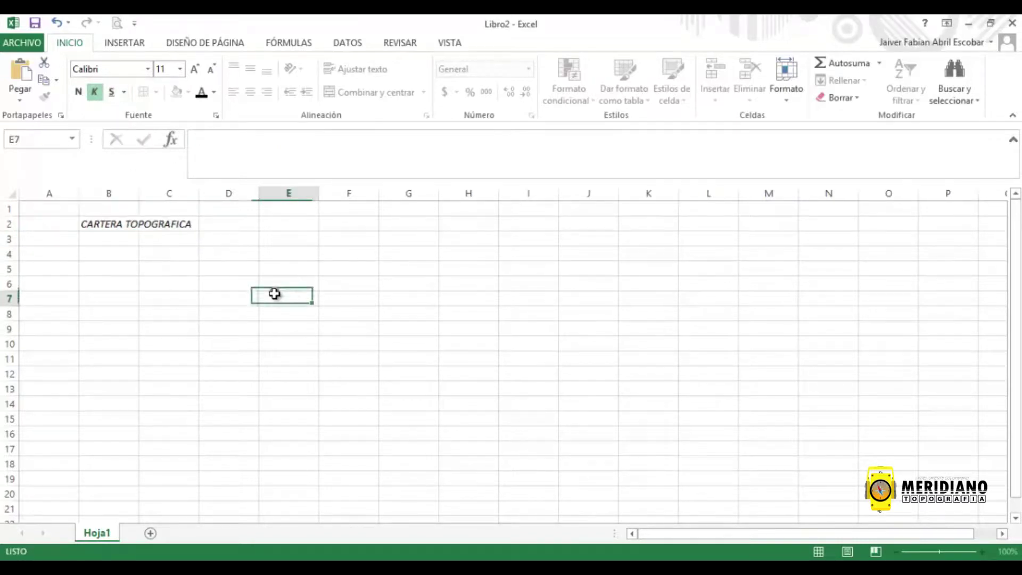
Step: Enter AS in cell C2 next to the title
click(110, 222)
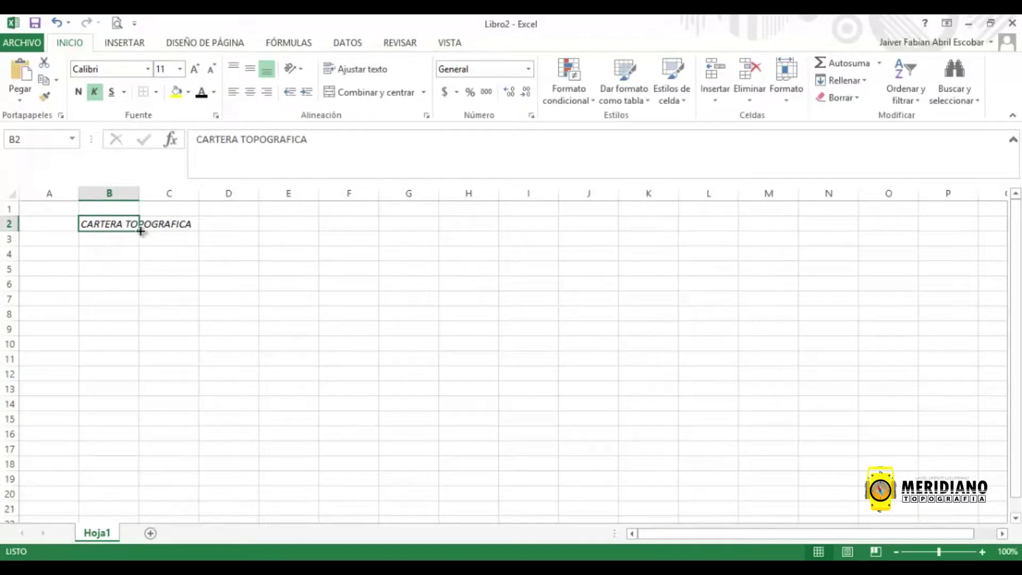
drag(133, 228, 183, 226)
click(183, 226)
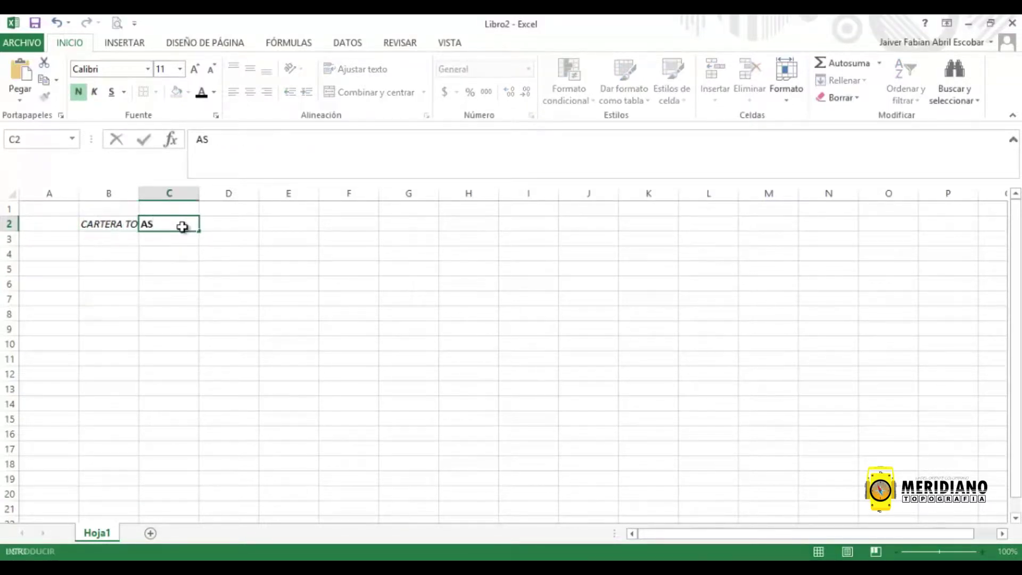
key(Return)
click(320, 291)
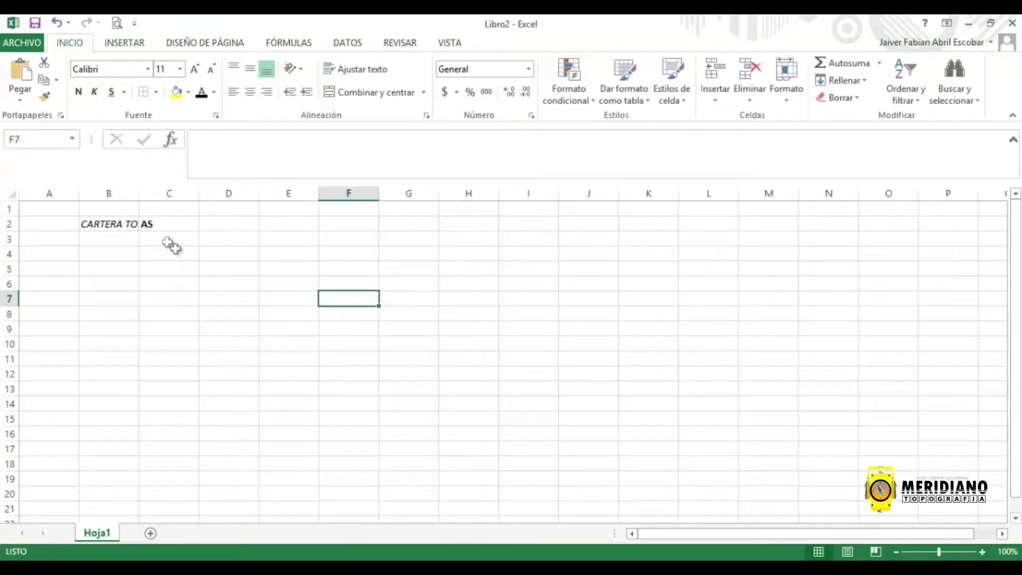
Step: Widen column B to fit the title, then narrow it back down
drag(139, 193, 203, 196)
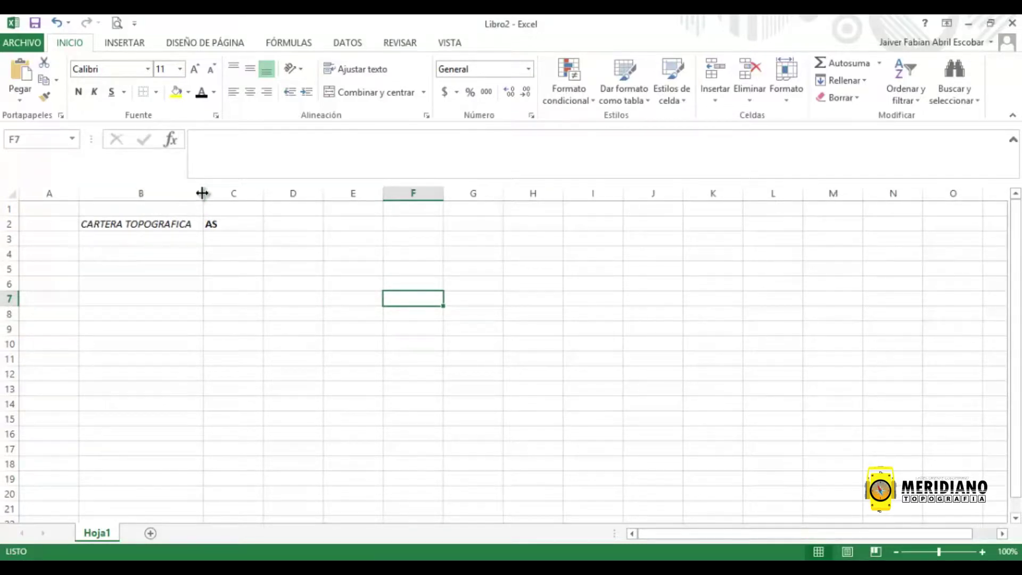
click(130, 256)
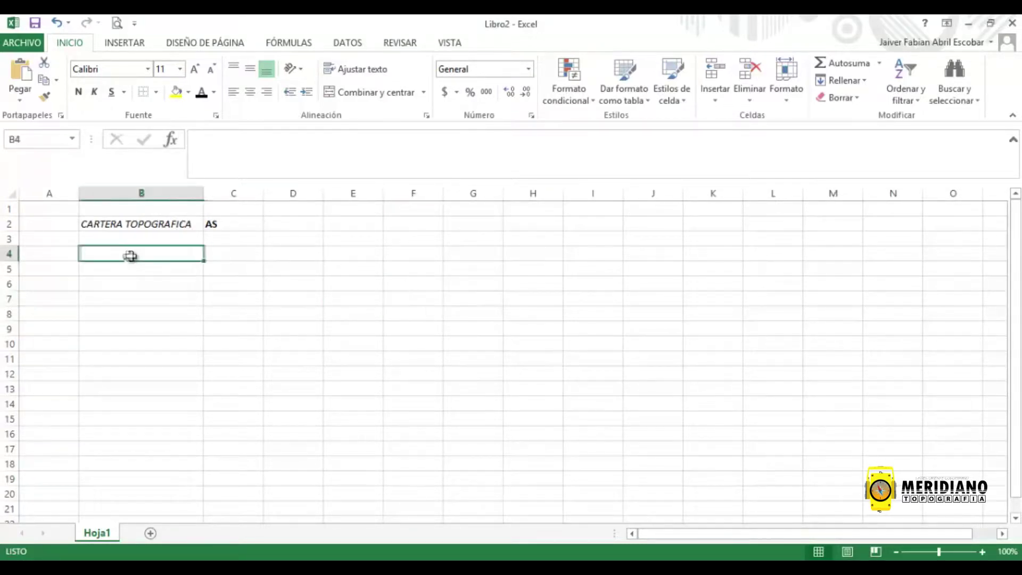
drag(202, 193, 134, 187)
Step: Delete AS from cell C2 so the title shows in full
click(290, 258)
click(167, 225)
key(Delete)
click(220, 274)
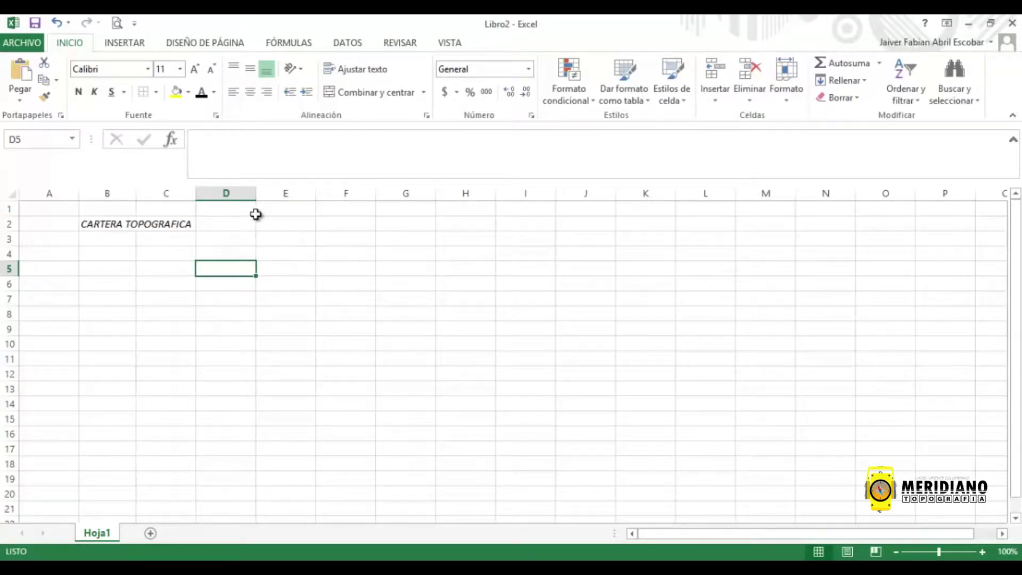
click(108, 223)
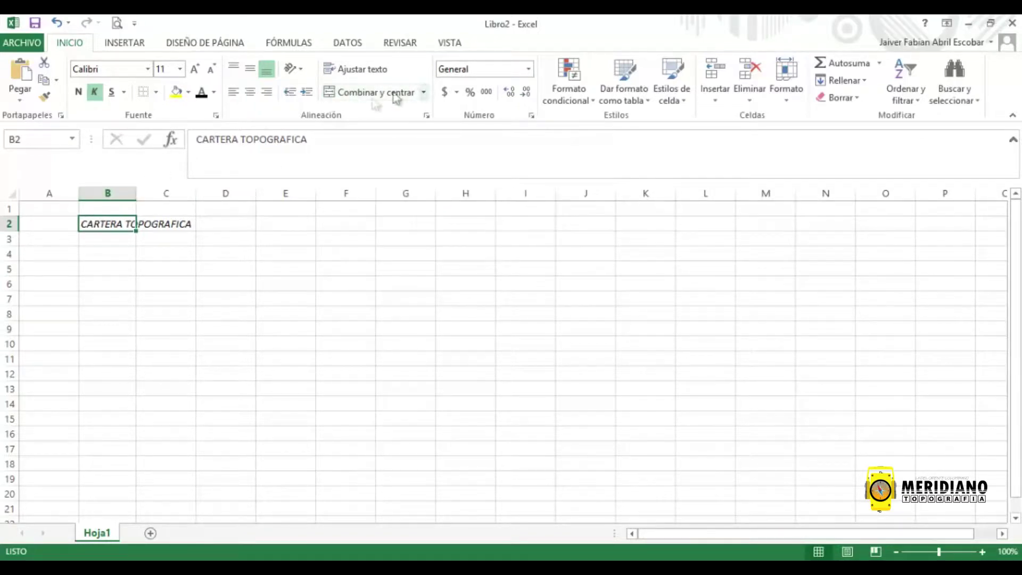
Step: Merge and centre B2:D2 for the title, then select the B2:D8 block and right-click it
drag(118, 224, 249, 234)
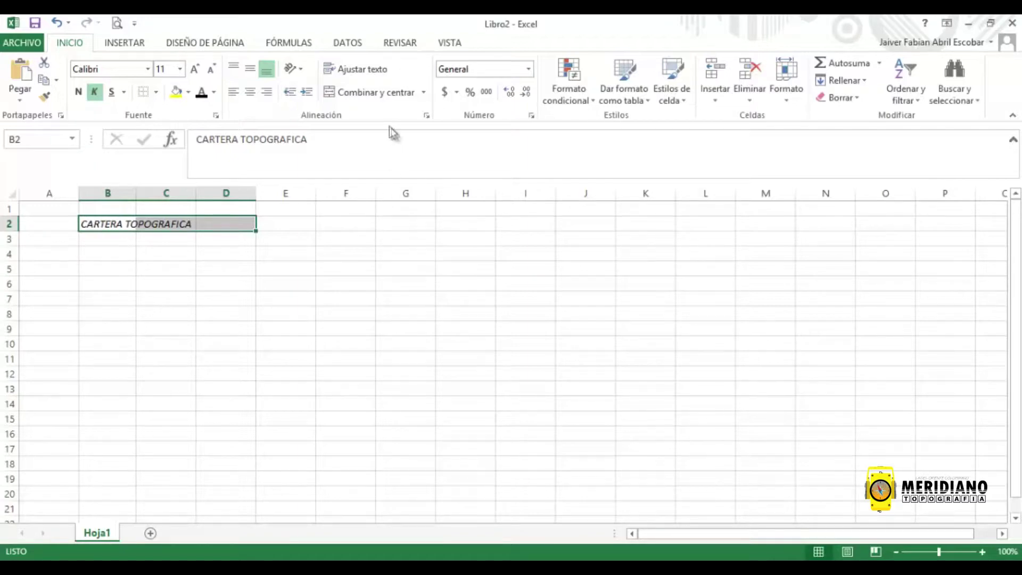
click(377, 93)
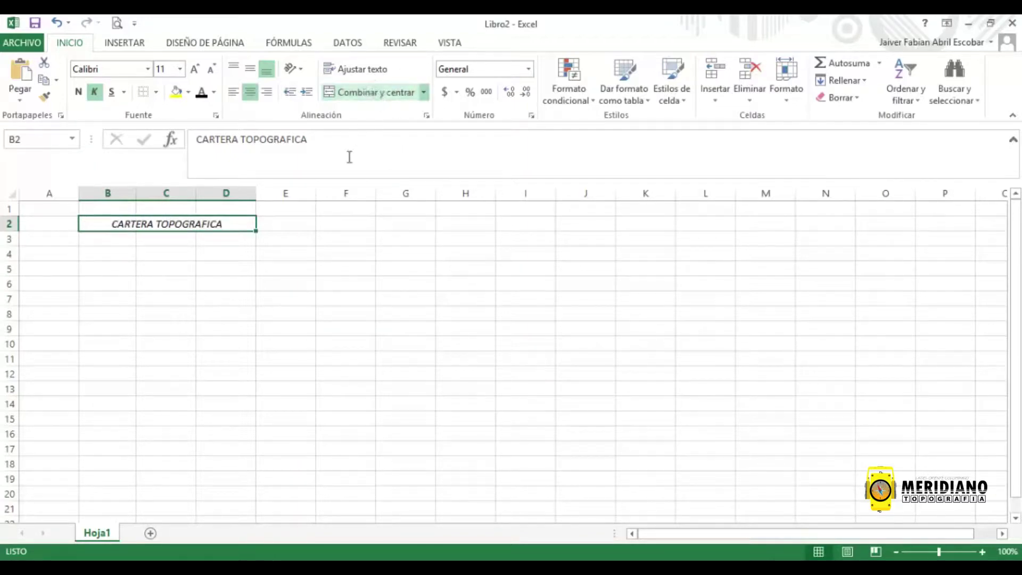
click(290, 287)
click(118, 226)
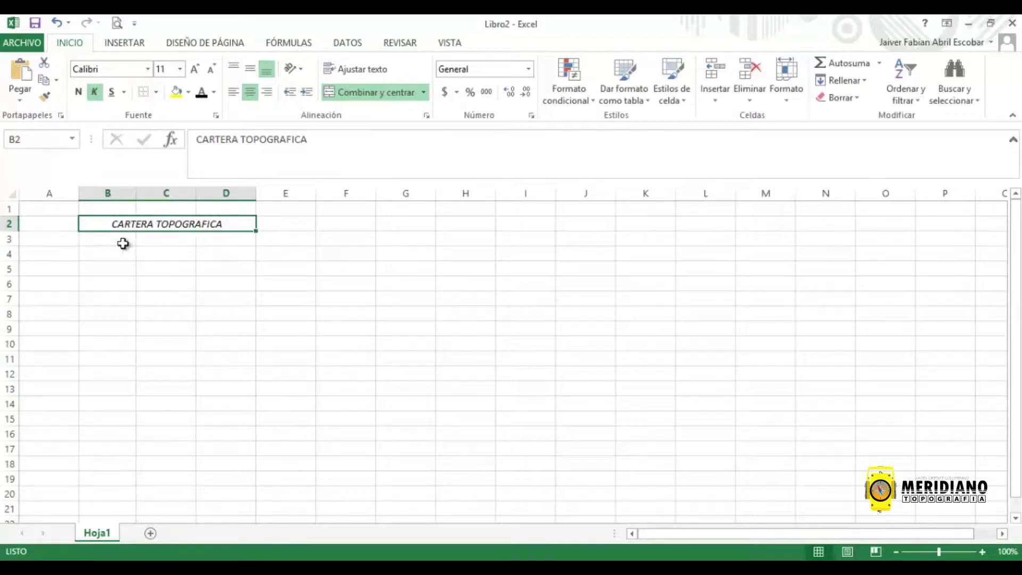
click(276, 251)
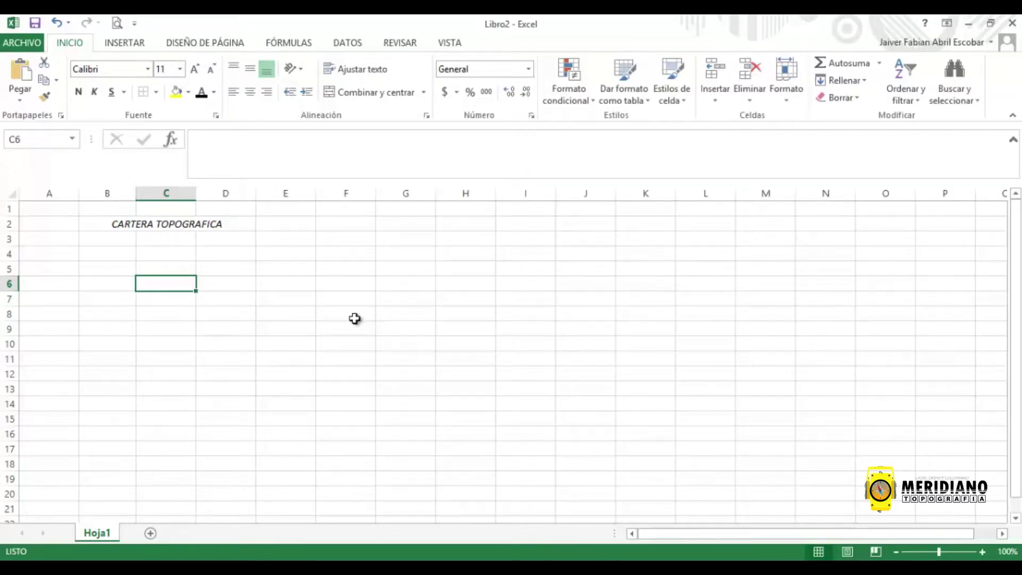
drag(106, 223, 239, 313)
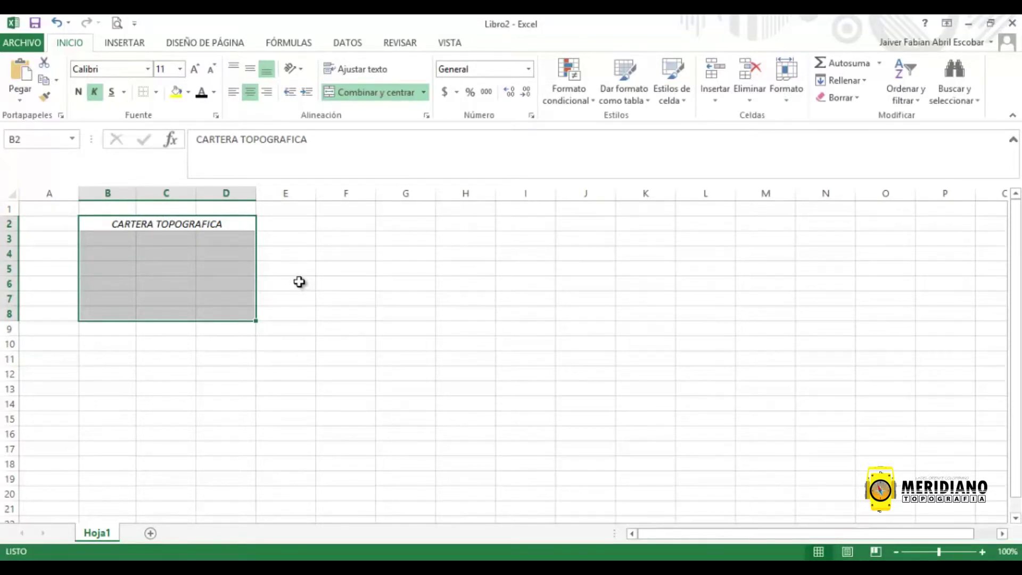
right_click(173, 244)
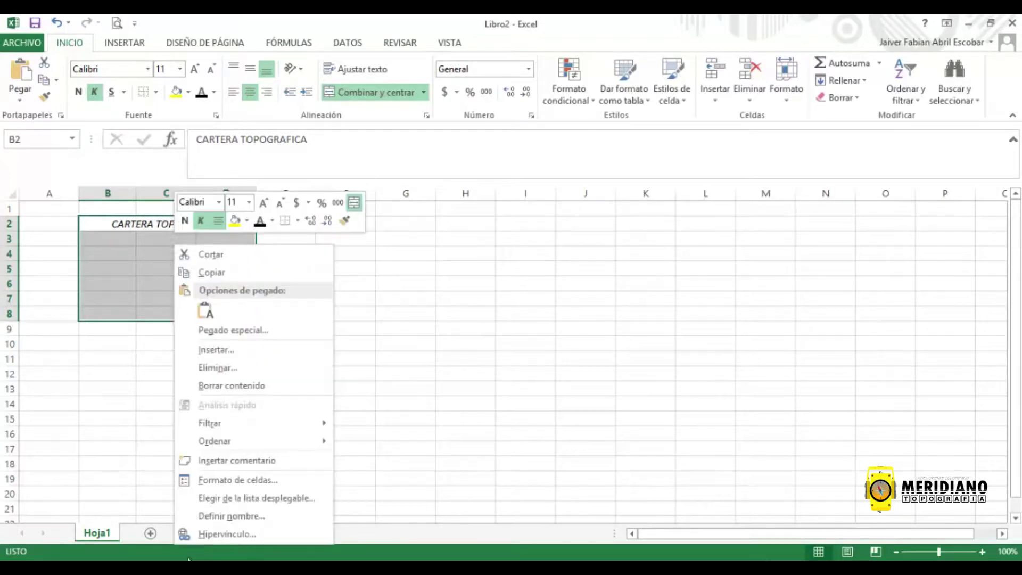
Step: In Formato de celdas, give B2:D8 a thick outer outline and thin inner lines
click(251, 481)
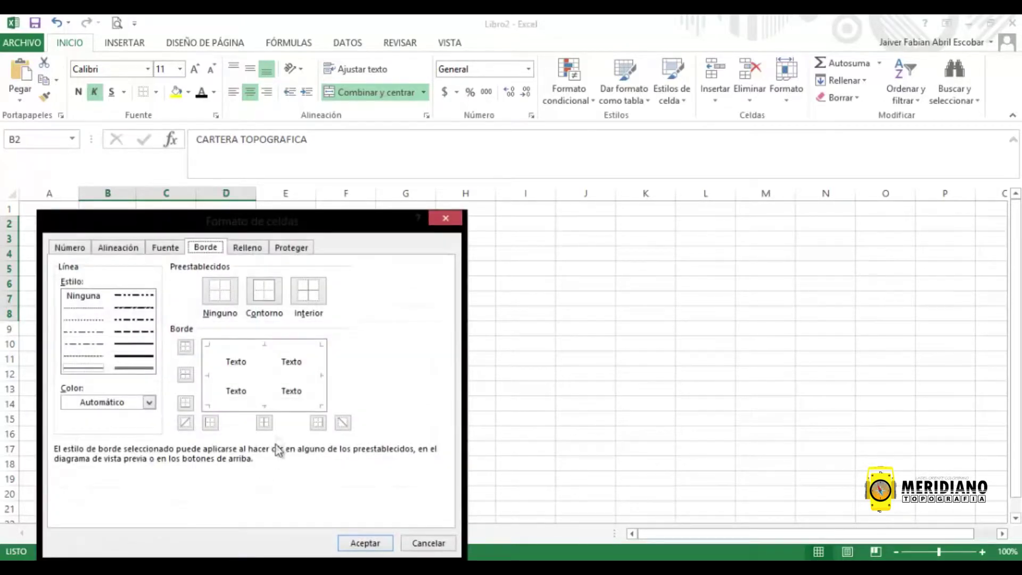
drag(274, 226, 495, 83)
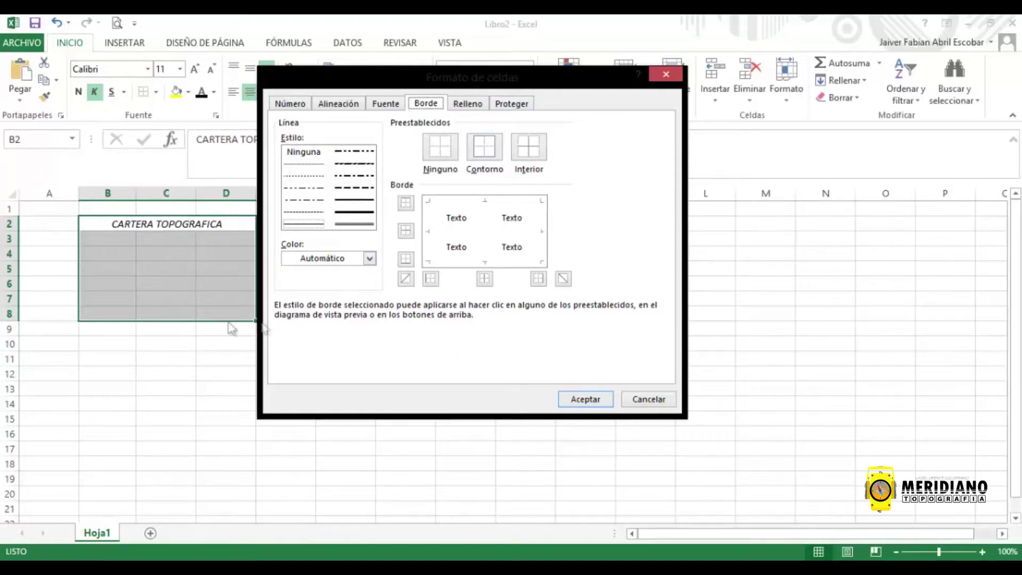
click(346, 213)
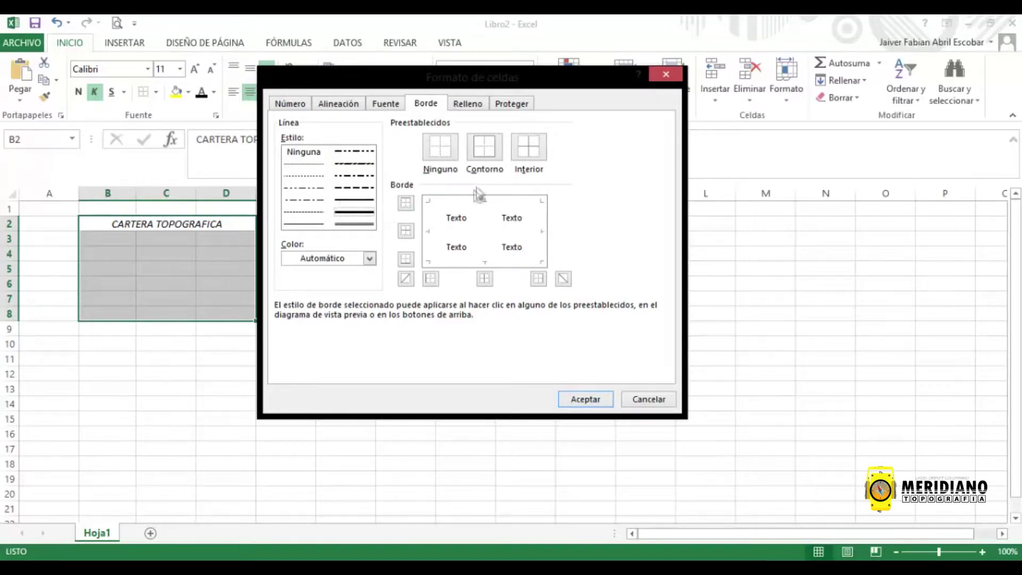
click(484, 152)
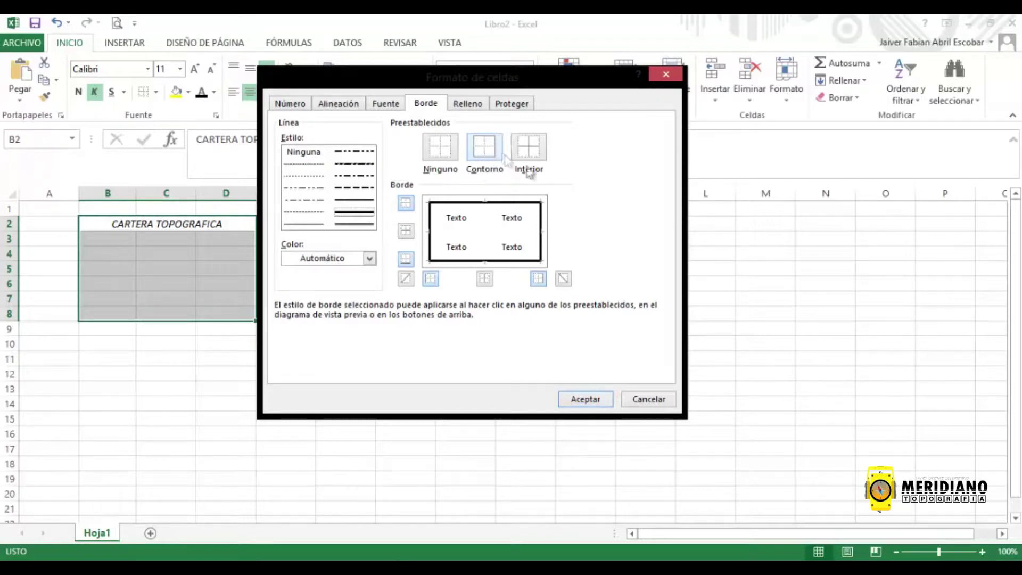
click(308, 224)
click(542, 162)
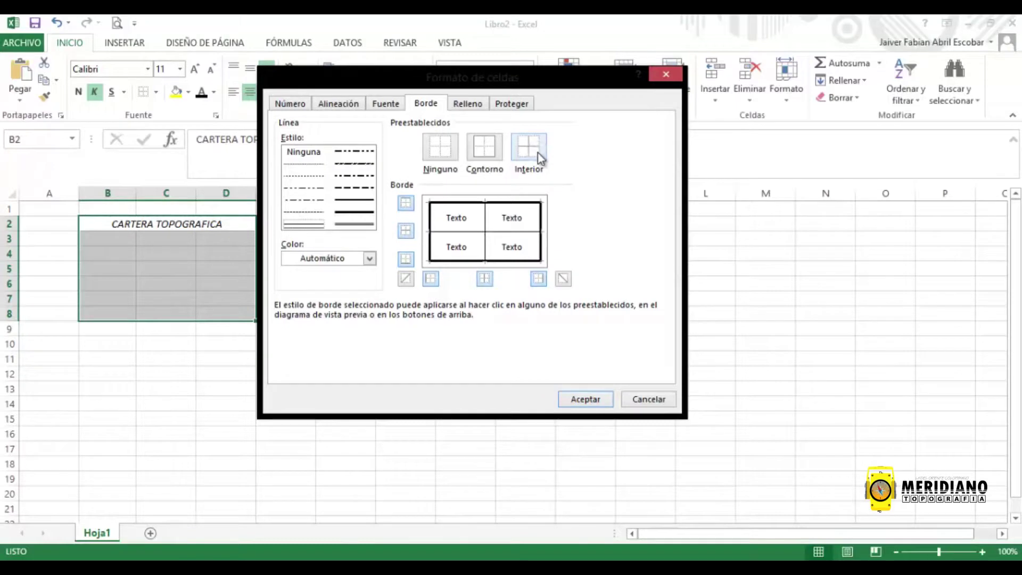
click(591, 399)
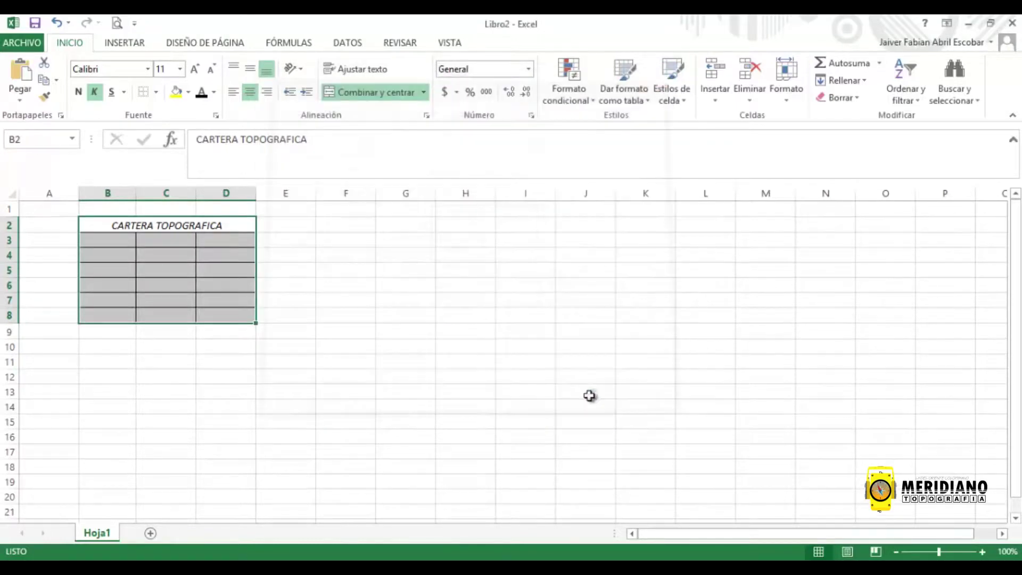
click(584, 394)
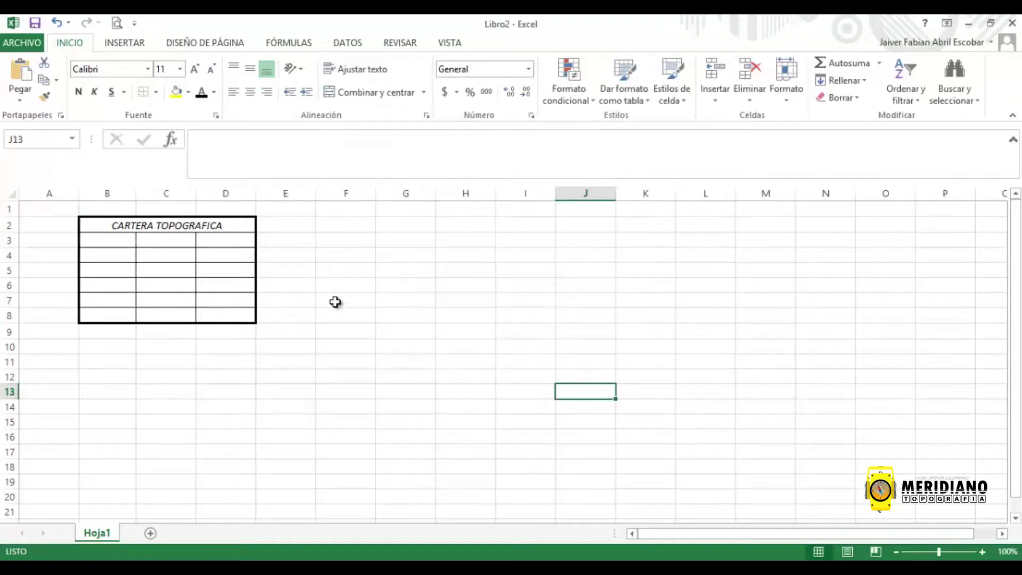
drag(107, 226, 221, 306)
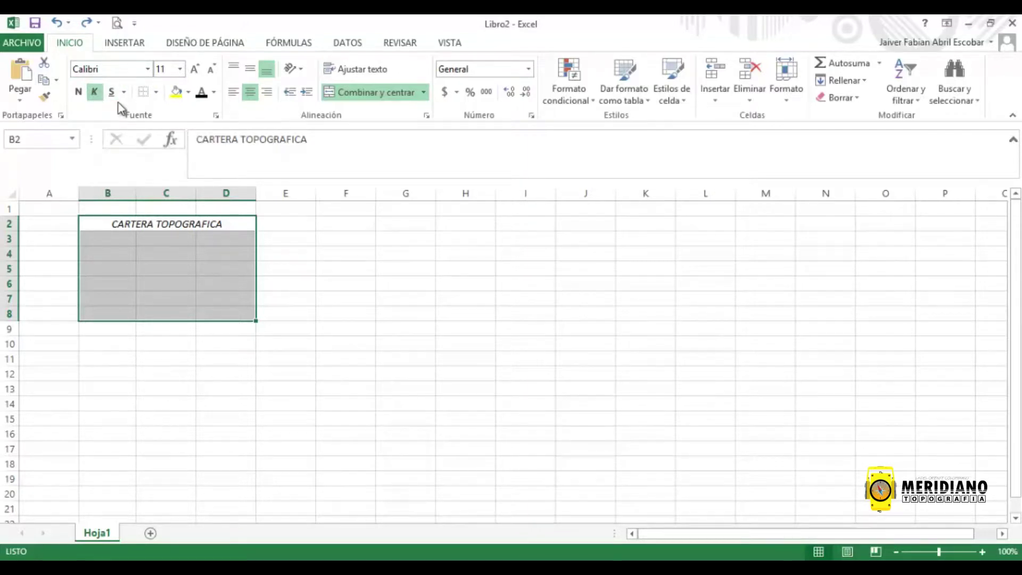
click(157, 92)
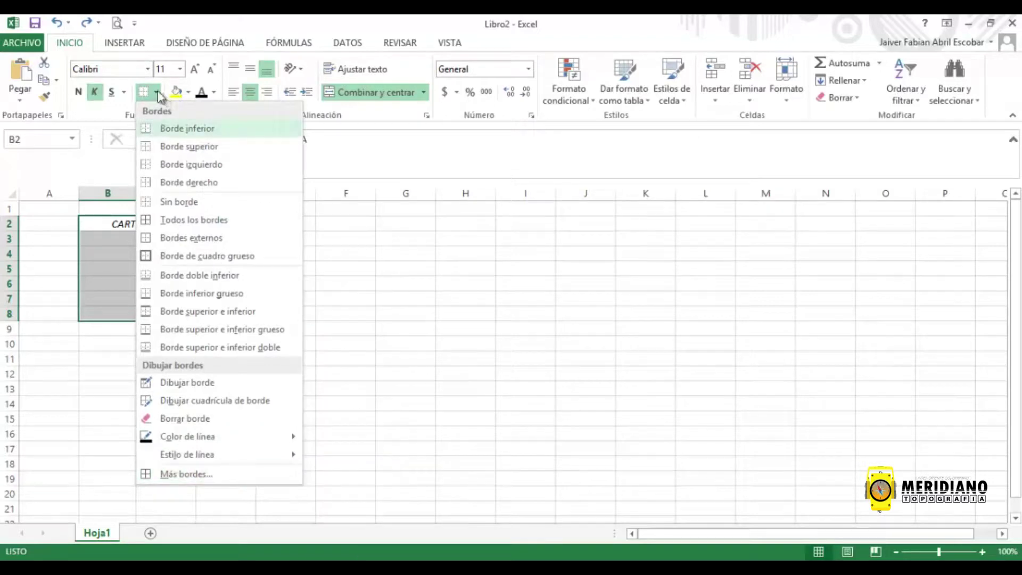
click(226, 473)
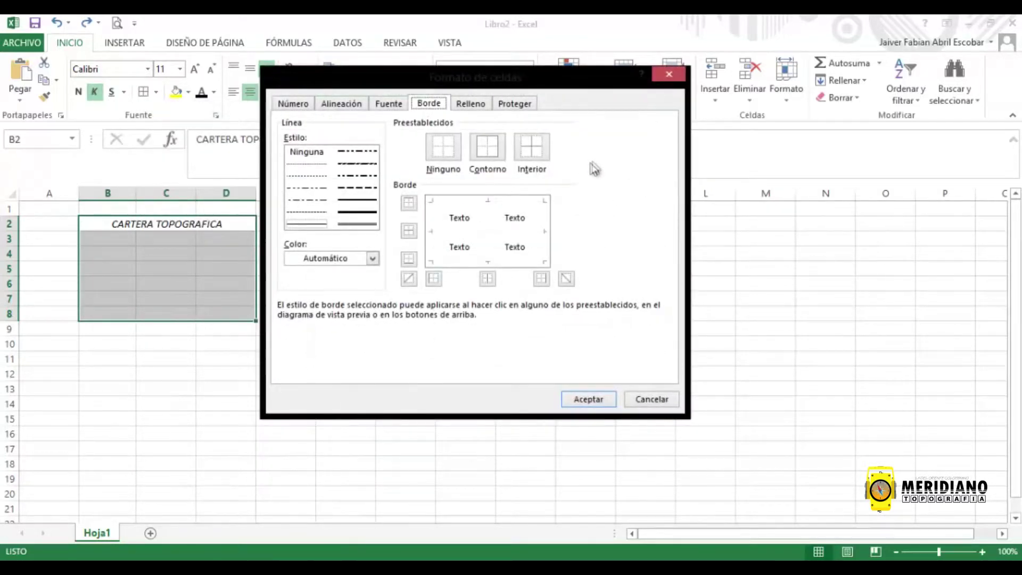
drag(617, 76, 728, 71)
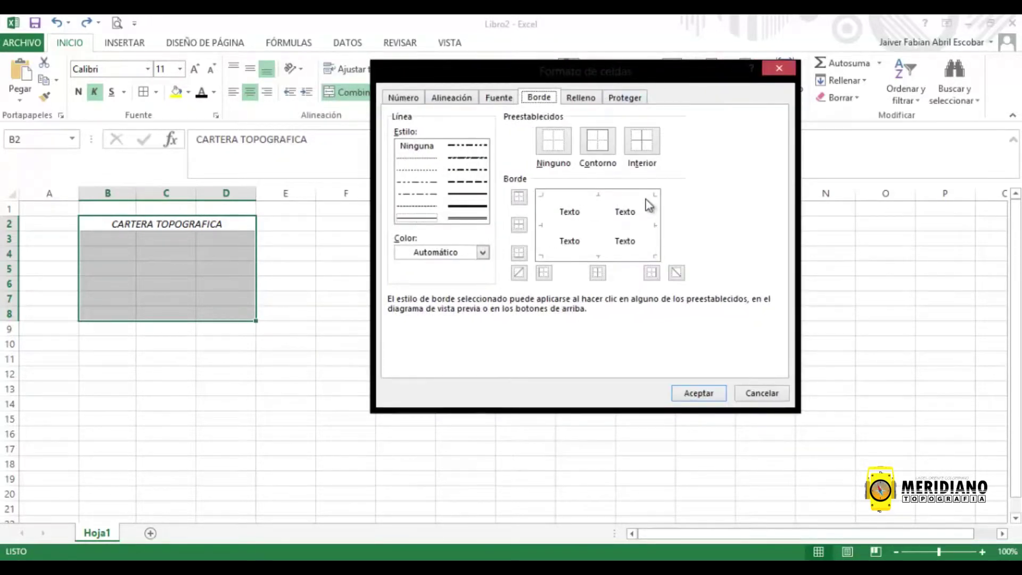
click(475, 205)
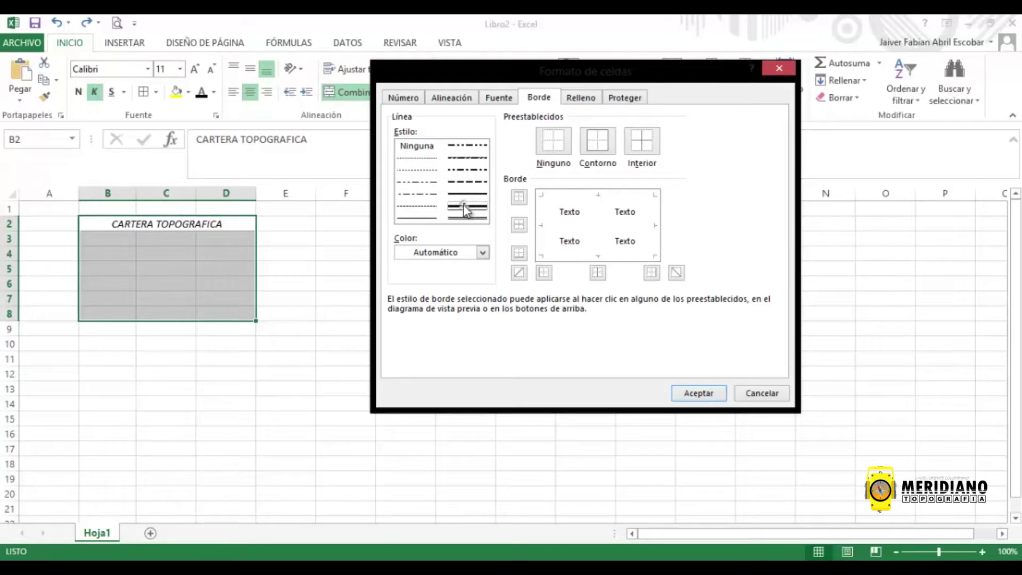
click(599, 145)
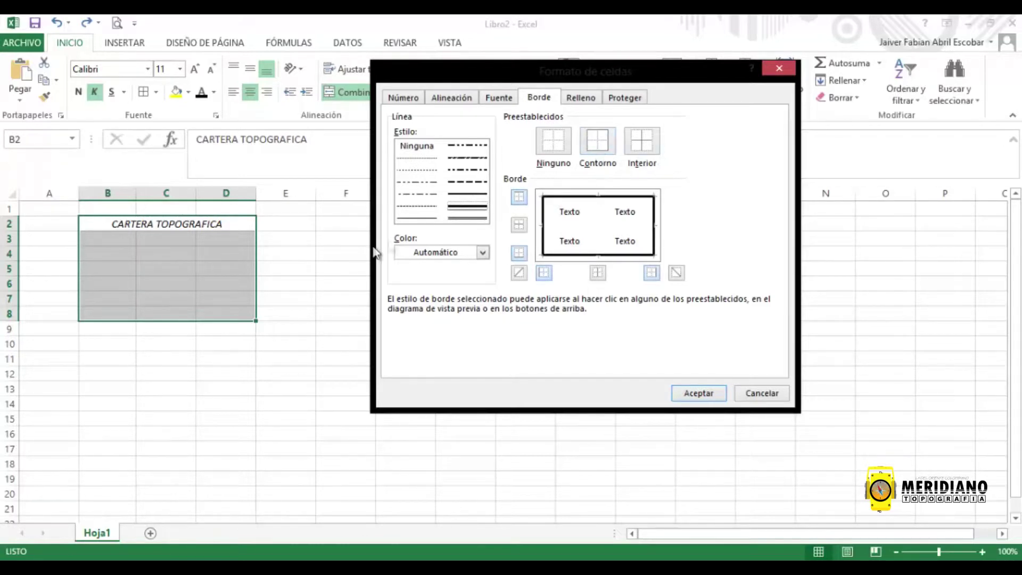
click(641, 141)
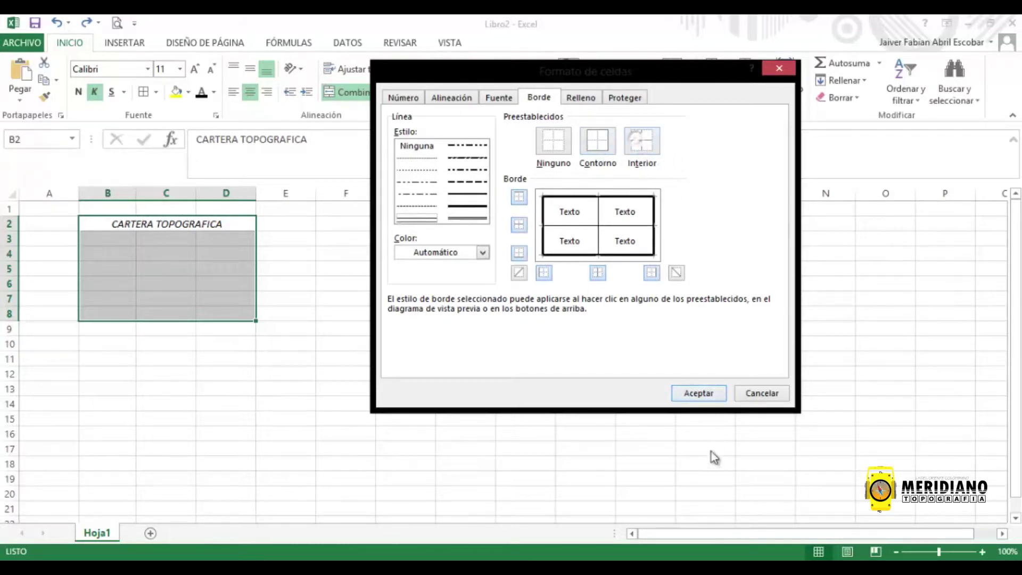
click(699, 393)
click(595, 400)
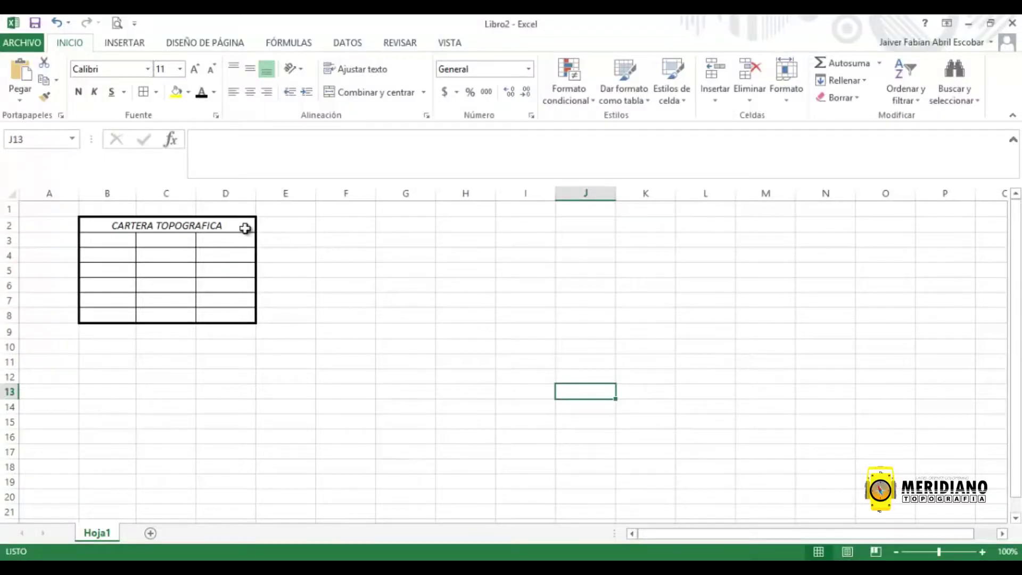
Step: Fill the merged CARTERA TOPOGRAFICA title cell yellow, leaving its font colour unchanged
click(237, 226)
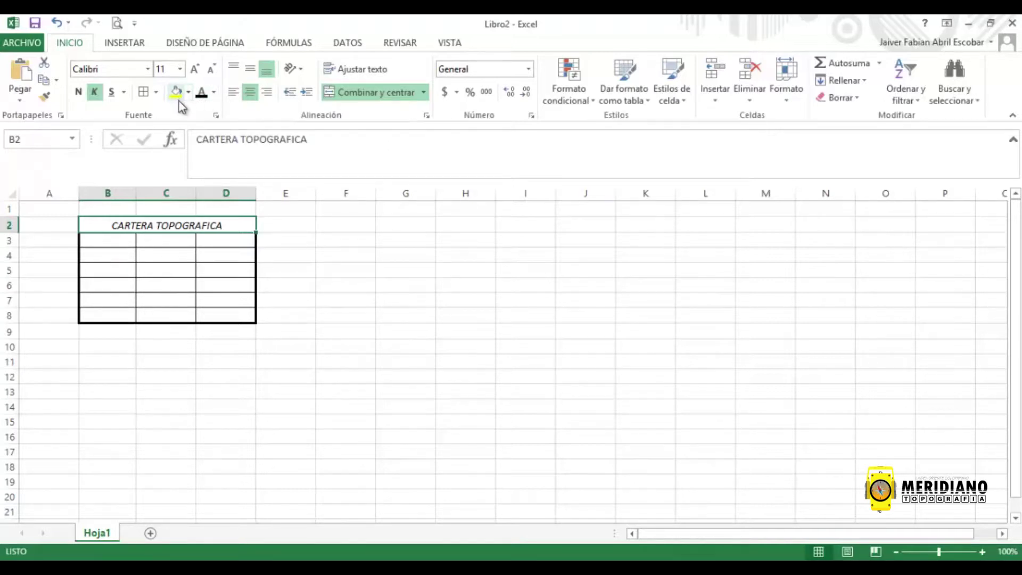
click(189, 92)
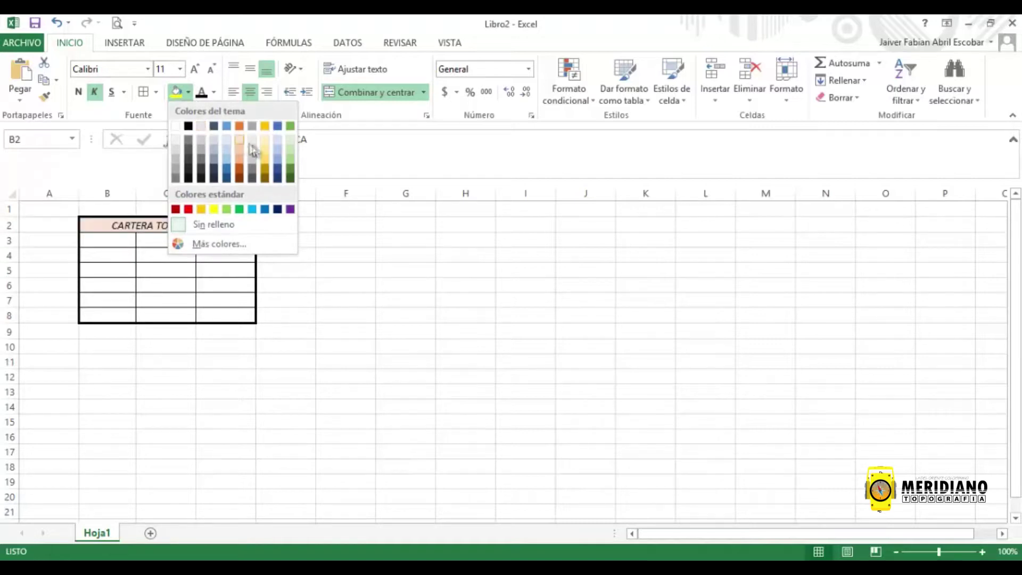
click(213, 208)
click(333, 246)
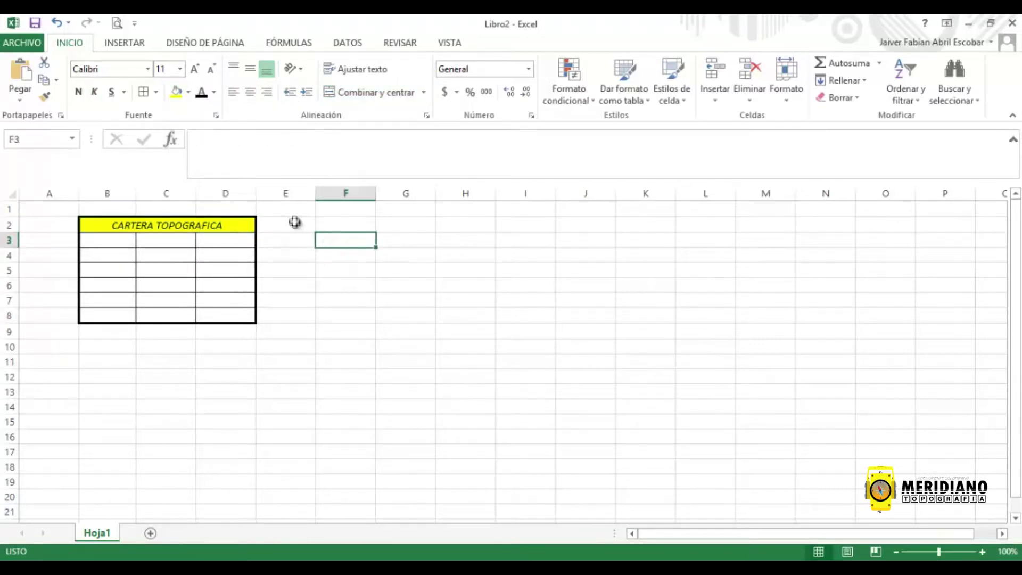
click(198, 226)
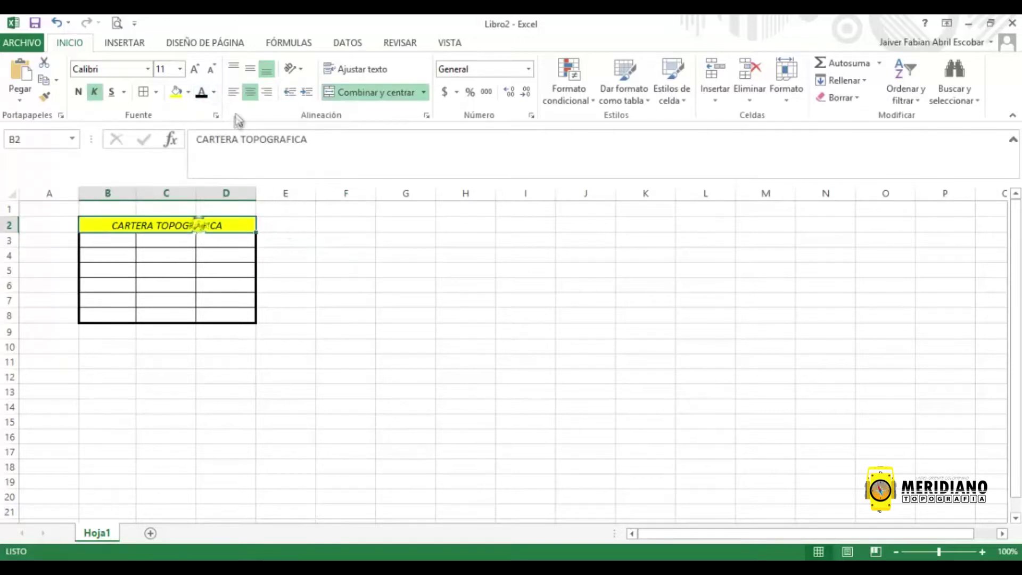
click(213, 93)
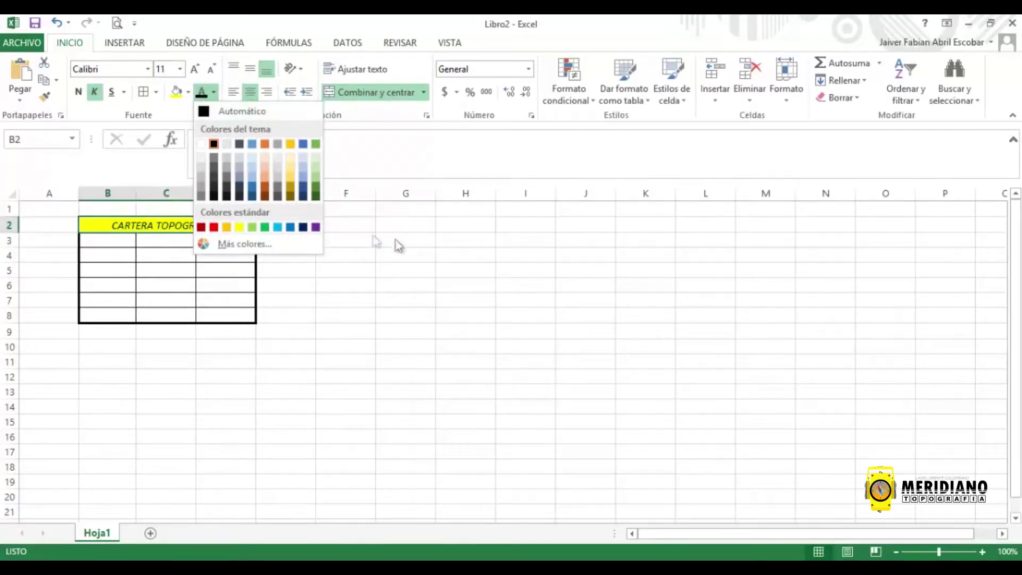
click(464, 264)
click(288, 315)
click(559, 333)
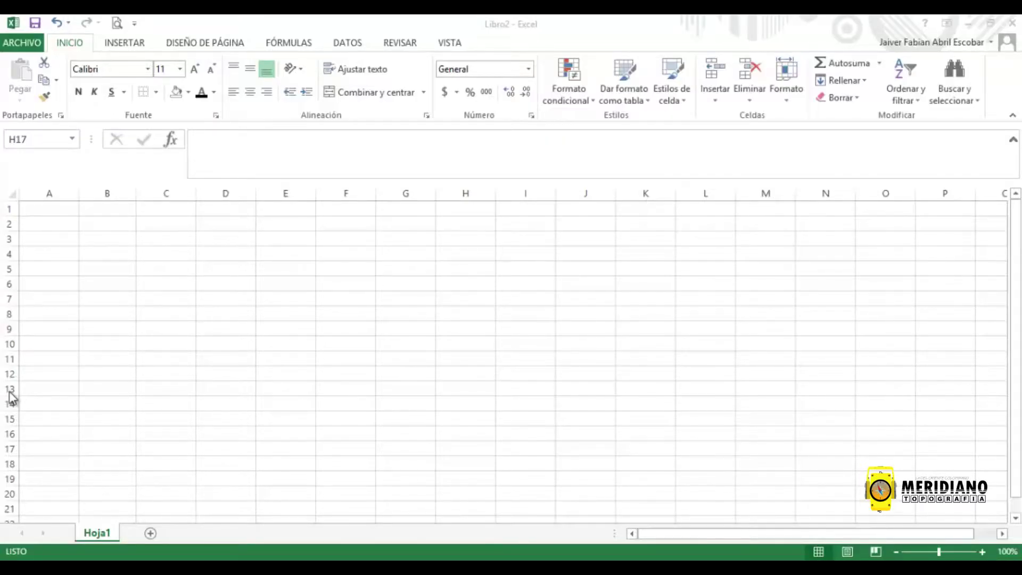
Step: Type the headings NUMERO 1, NUMERO 2 and NUMERO 3 into B2:D2
click(107, 224)
text(NUMERO 1)
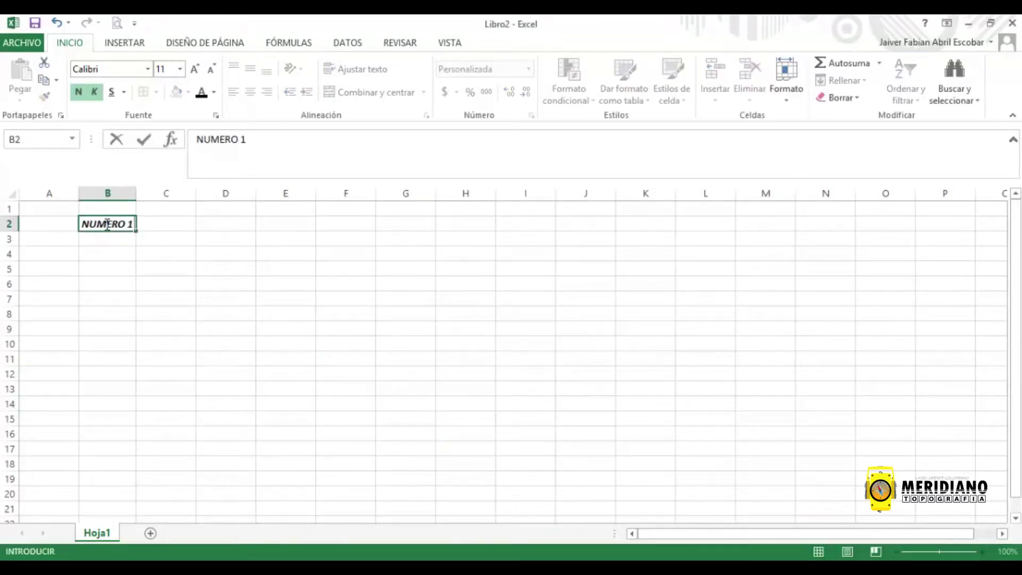
click(179, 221)
text(NUMERO)
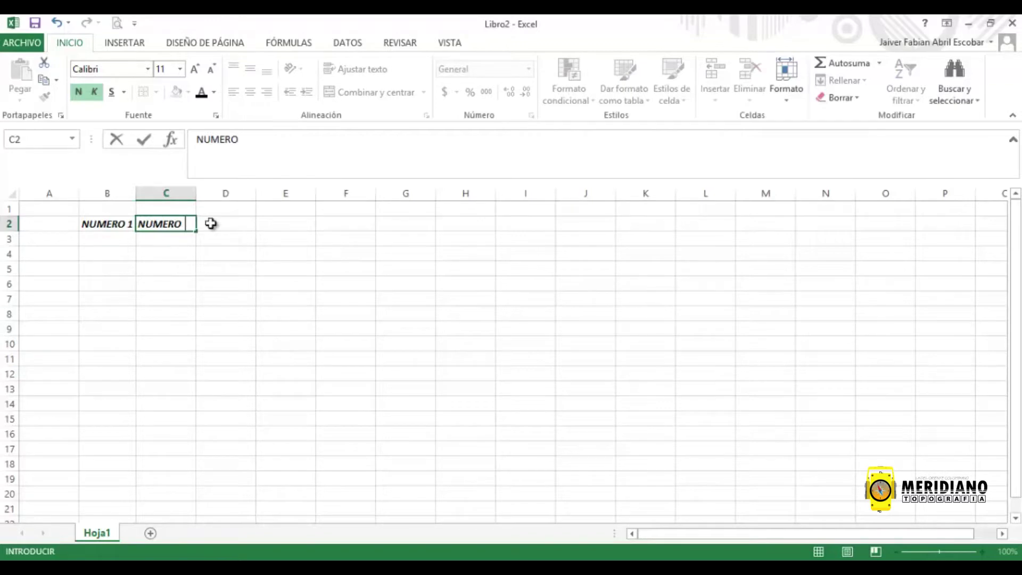
text(2)
click(235, 228)
text(NUMERO 3)
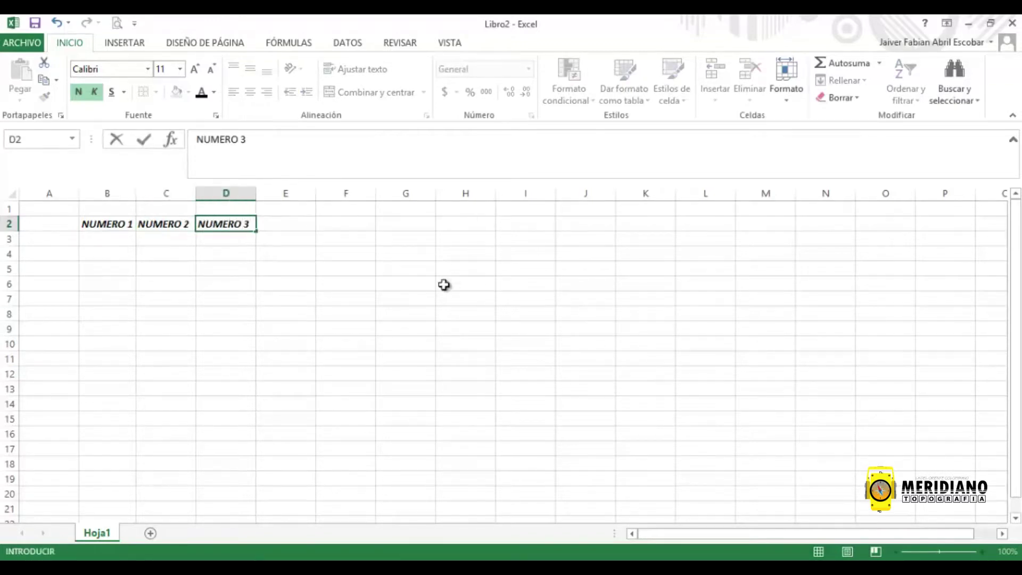
click(449, 282)
Step: Add the SUMA, PRODUCTO and DIVISION headings in E2:G2
click(304, 225)
text(SUMA)
click(369, 223)
text(PRODUCTO)
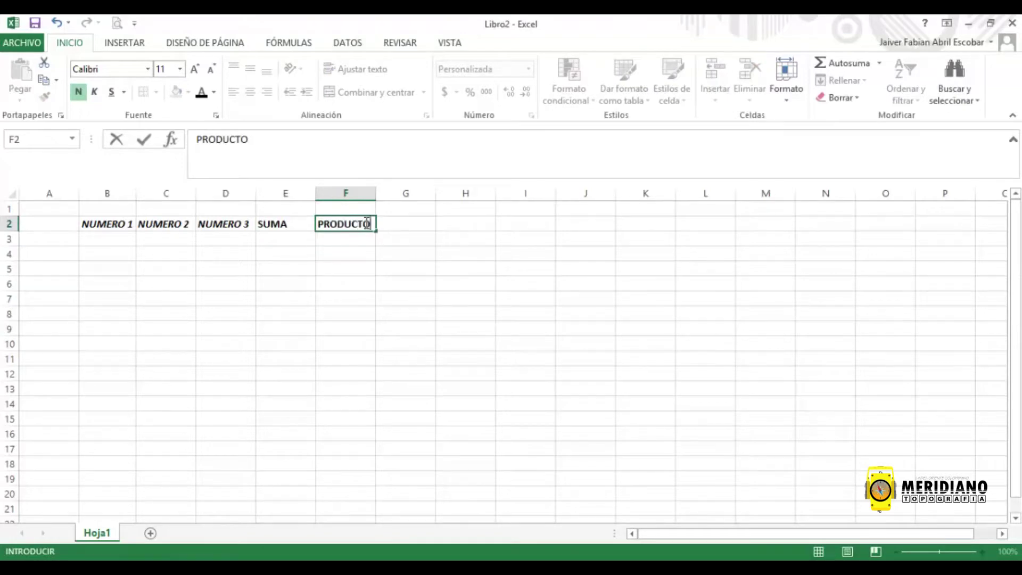
click(413, 228)
text(DIVISION)
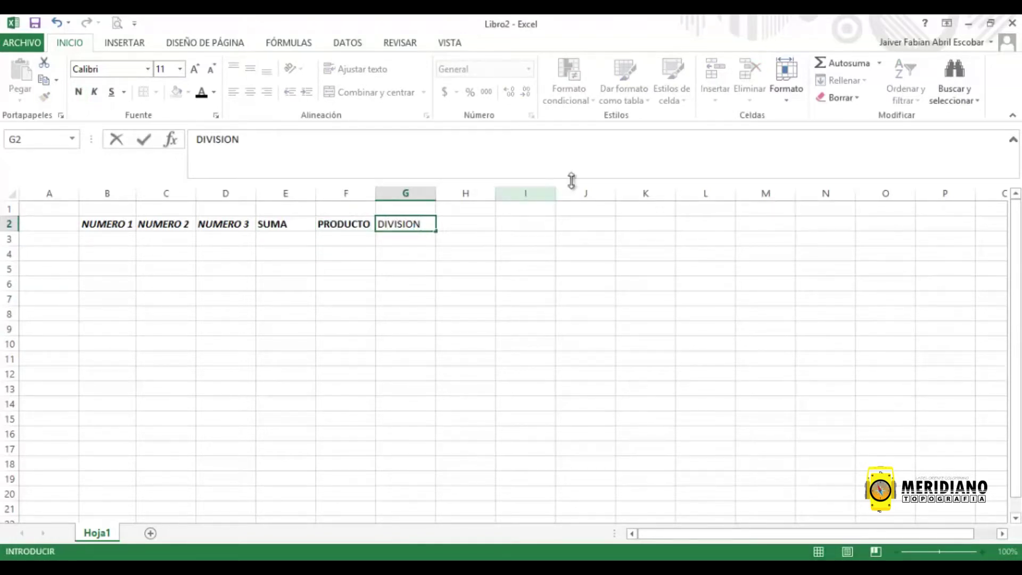
click(585, 253)
Step: Make the headers bold, fill B2:G2 yellow and put borders on every cell
click(404, 223)
click(78, 92)
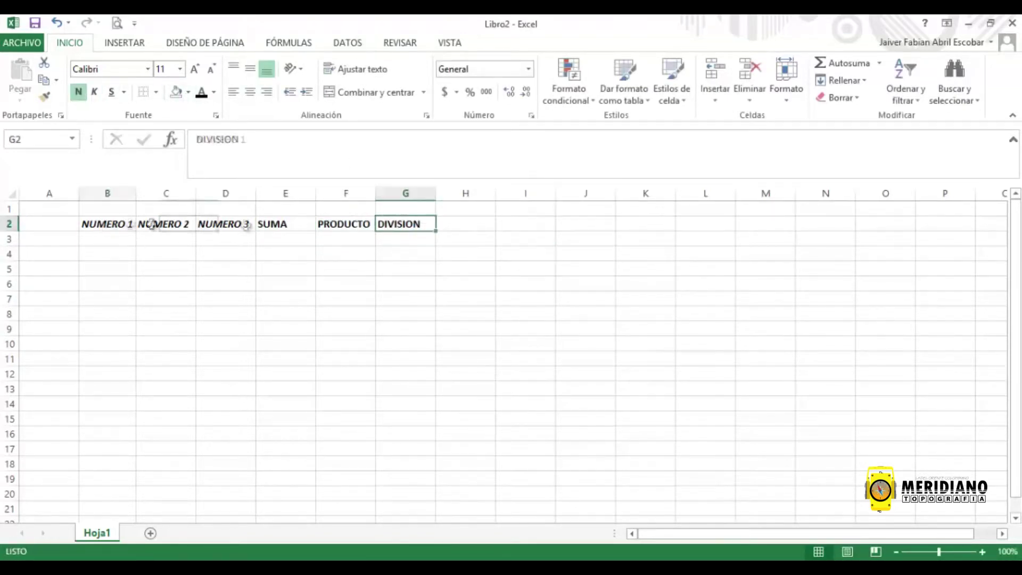
drag(130, 224, 418, 224)
click(188, 91)
click(214, 207)
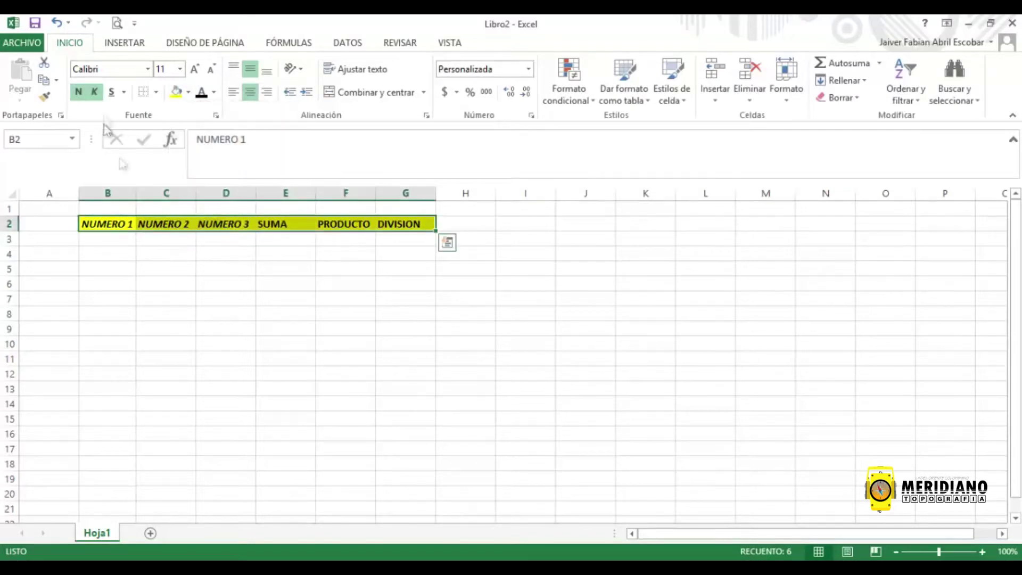
click(156, 91)
click(176, 218)
click(330, 305)
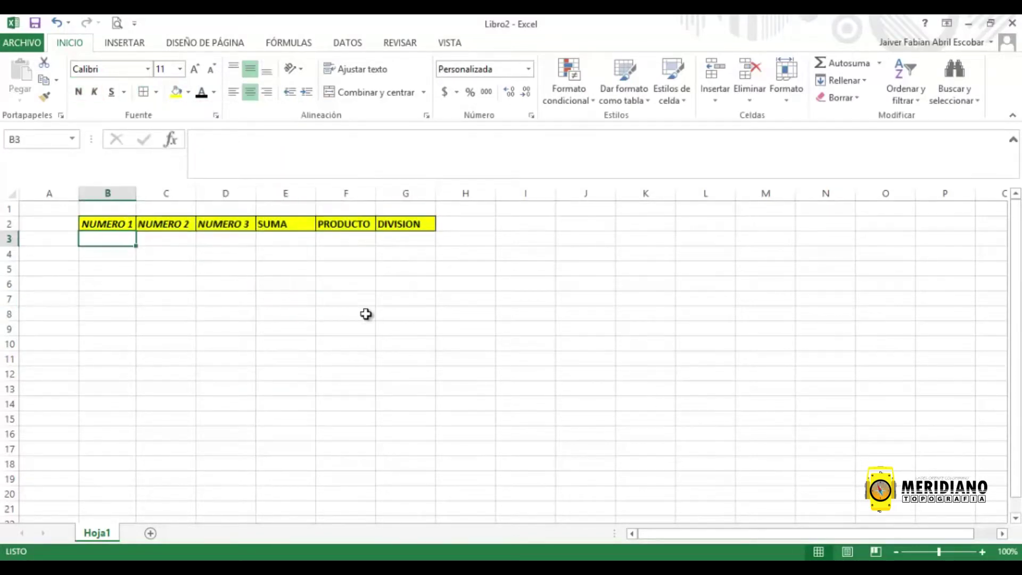
Step: Enter 288:00:00 in B3 and apply the Número format to columns B through G
text(288:00:00)
key(Return)
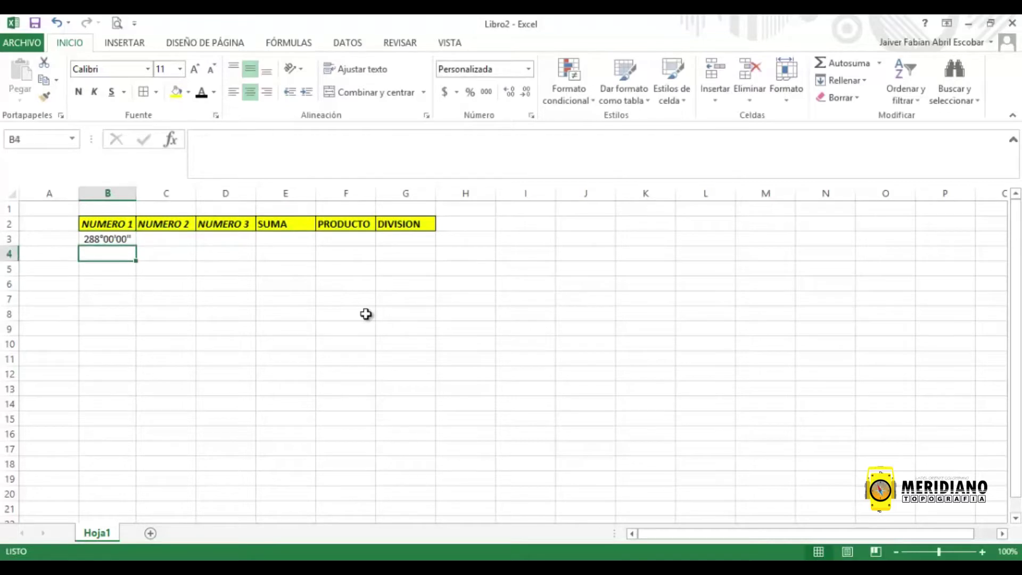
key(Up)
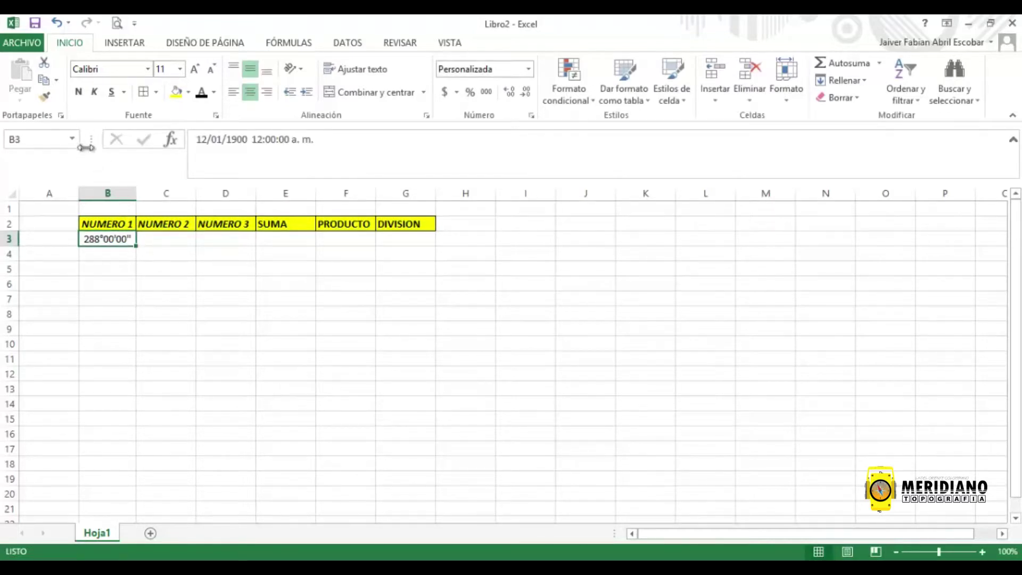
click(108, 194)
click(528, 69)
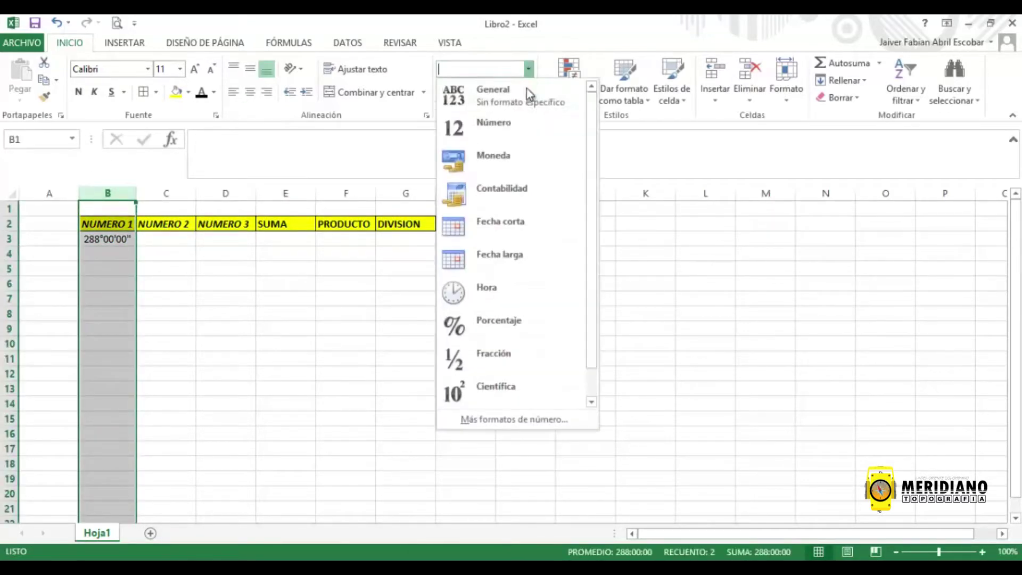
click(492, 124)
click(225, 313)
drag(107, 193, 404, 206)
click(528, 69)
click(492, 123)
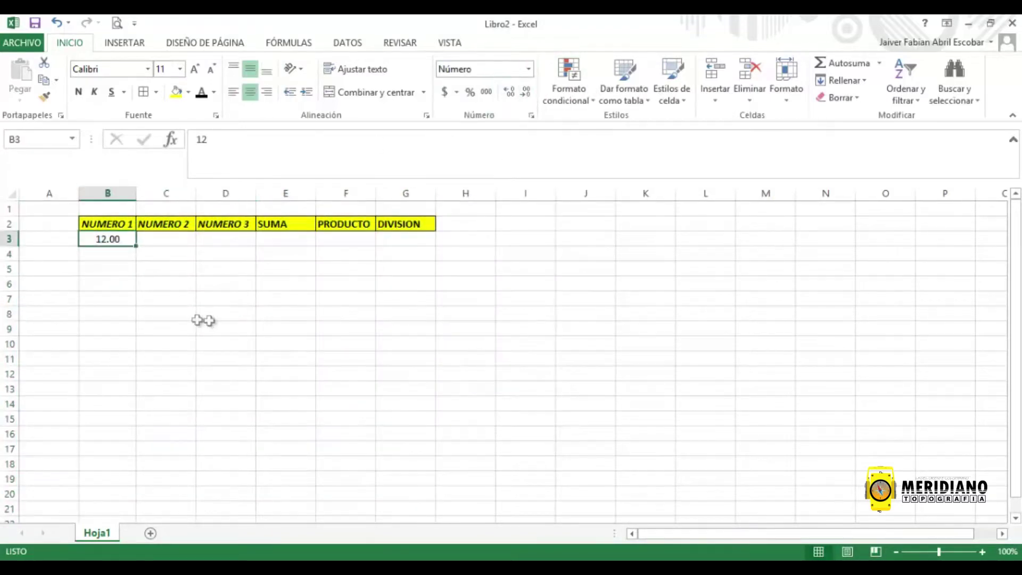
Step: Fill B4:B8 with the NUMERO 1 values 13.679, 43, 20, 11 and 12
click(114, 254)
text(13.67)
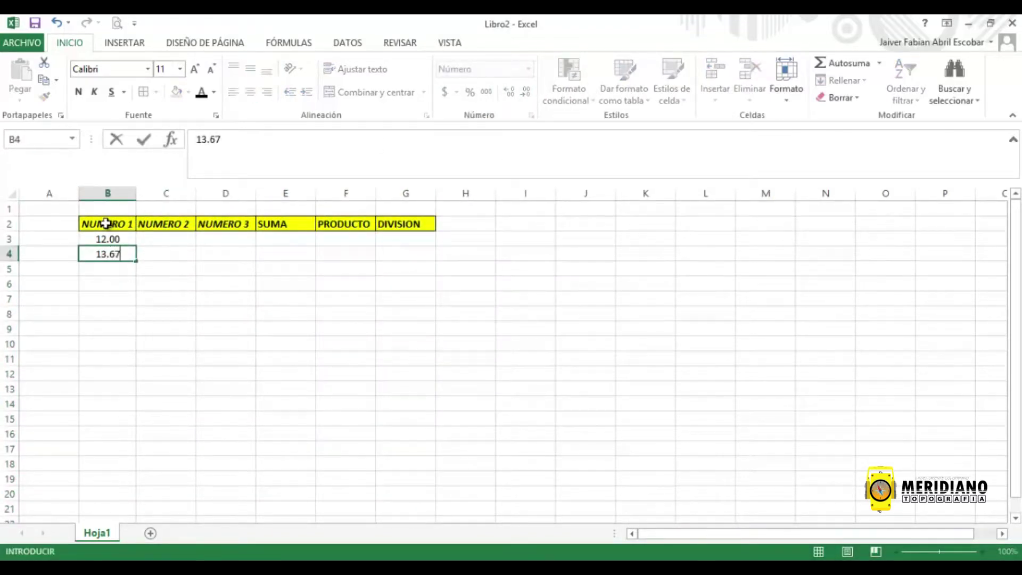
key(Return)
text(43)
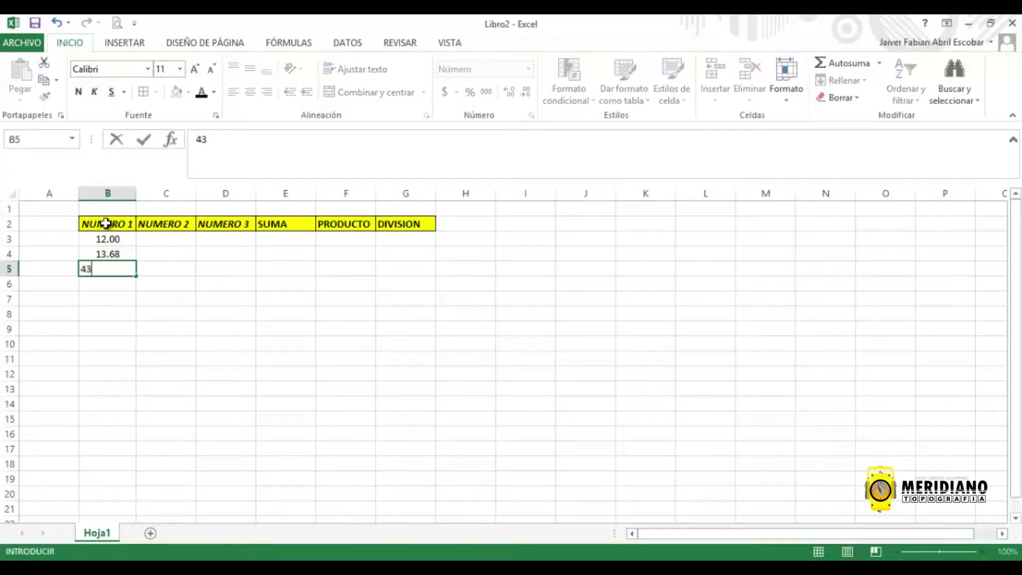
key(Return)
text(20)
key(Return)
text(11)
key(Return)
text(12)
key(Tab)
Step: Enter 1, 3, 5, 7, 9, 0 in column C and 2, 3, 4, 5, 7, 9 in column D
key(Up)
key(Up)
key(Up)
text(1 3 5 7 9 0)
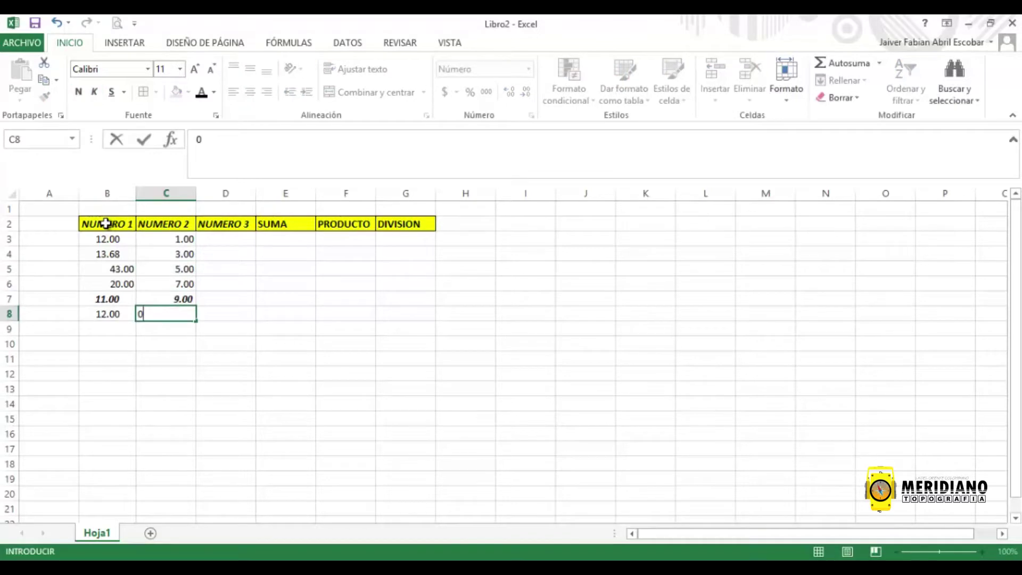
key(Tab)
key(Up)
key(Up)
key(Up)
key(Up)
text(2 3 4 5 7 9)
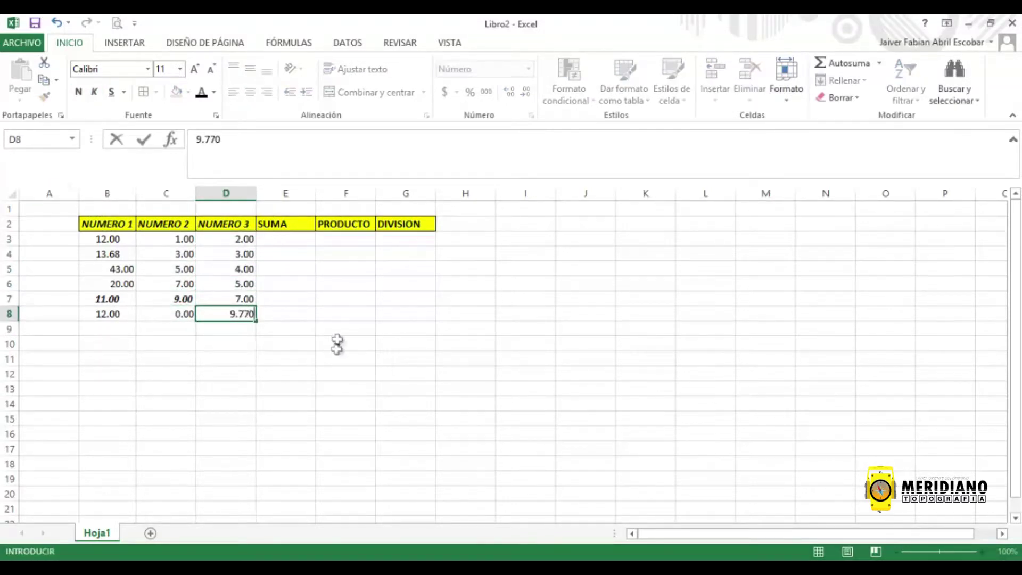
click(346, 344)
drag(109, 239, 228, 315)
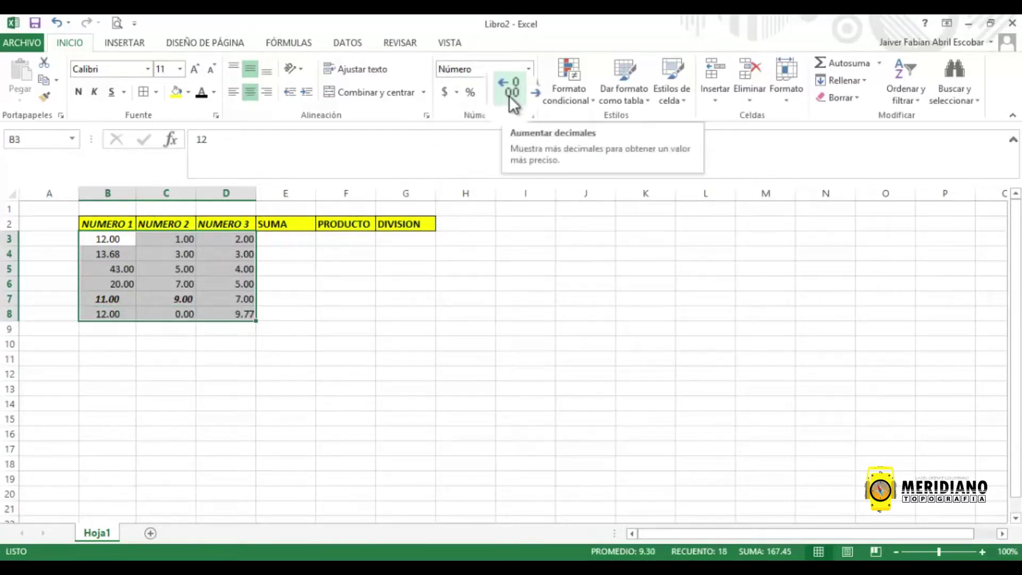
Step: Reduce the B3:D8 values to whole numbers with no decimal places
click(509, 94)
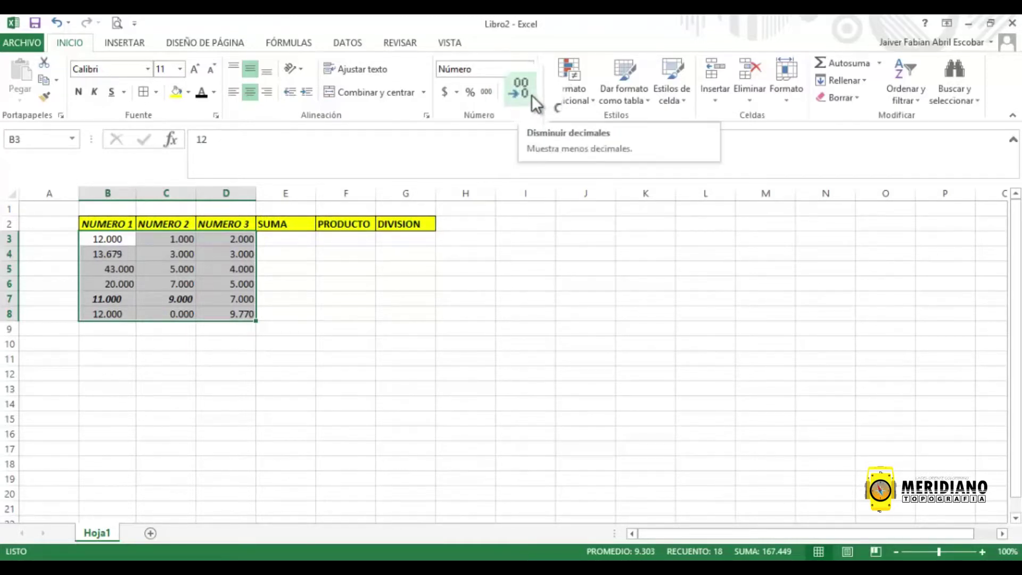
click(531, 95)
click(531, 94)
click(531, 95)
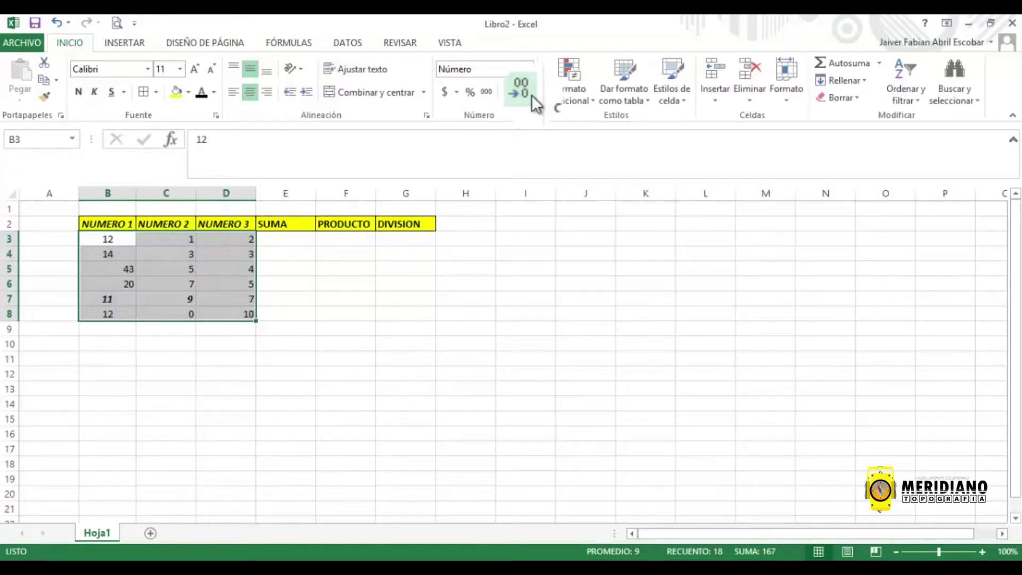
Step: Centre the B3:D8 values in their cells
click(247, 95)
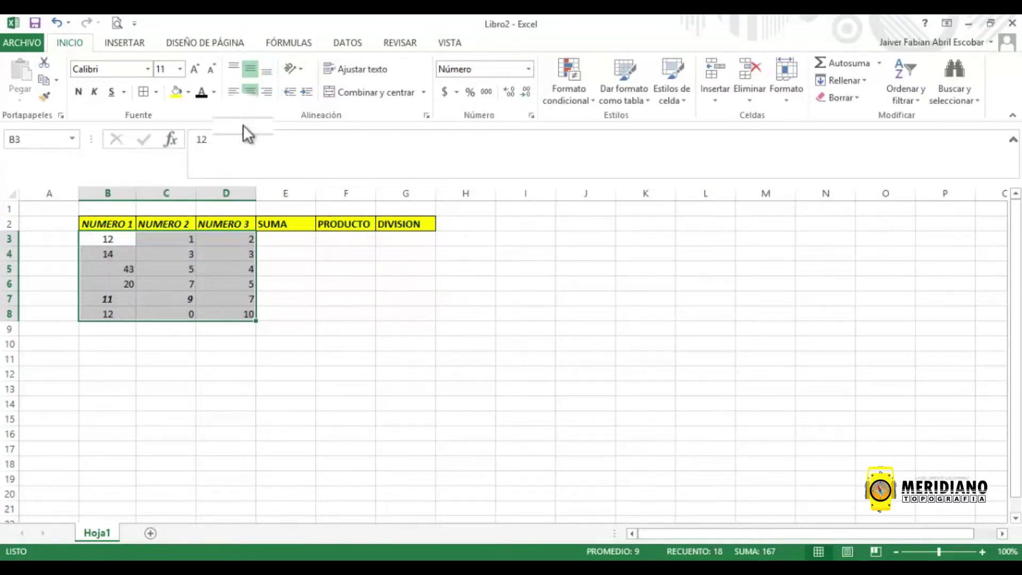
click(233, 92)
click(250, 92)
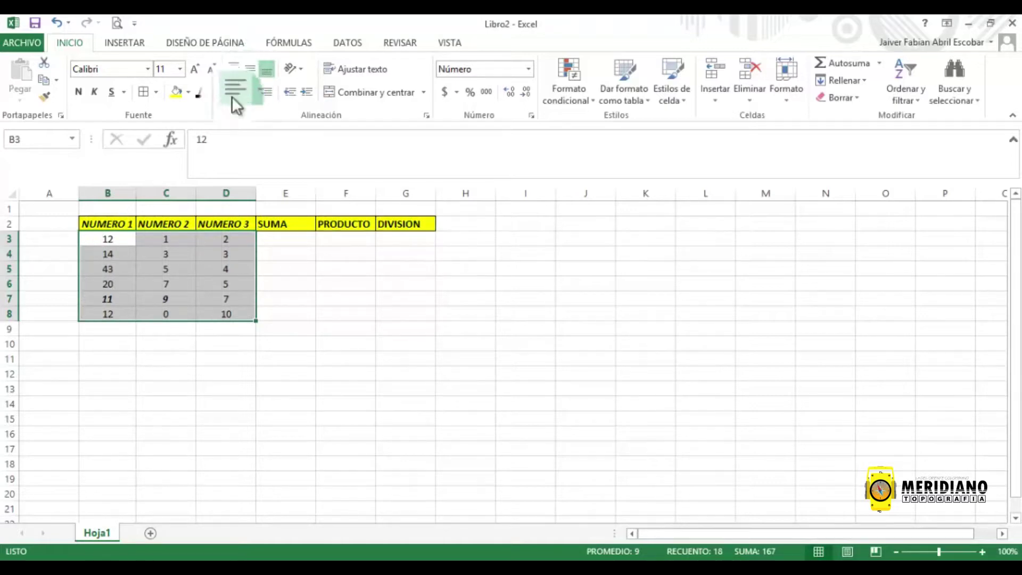
click(327, 300)
drag(106, 239, 235, 314)
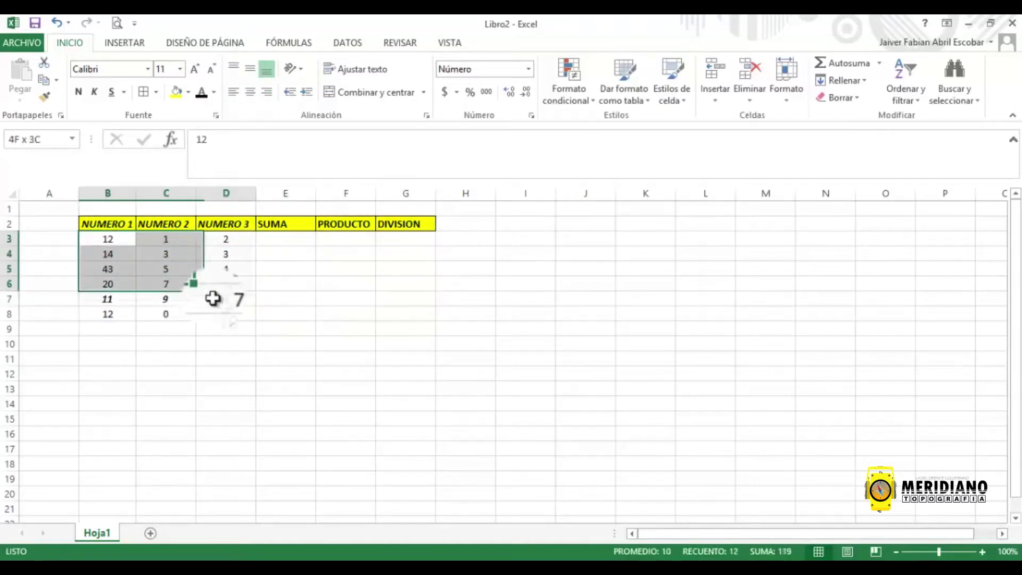
click(304, 280)
click(295, 239)
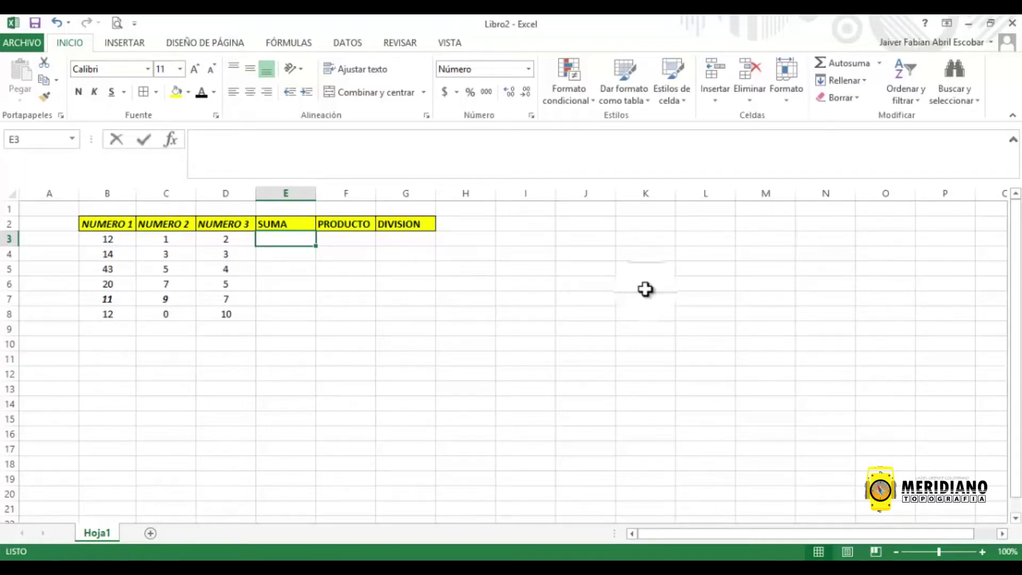
Step: Enter the formula =B3+C3+D3 in E3 so the SUMA cell shows 15.00
text(=()
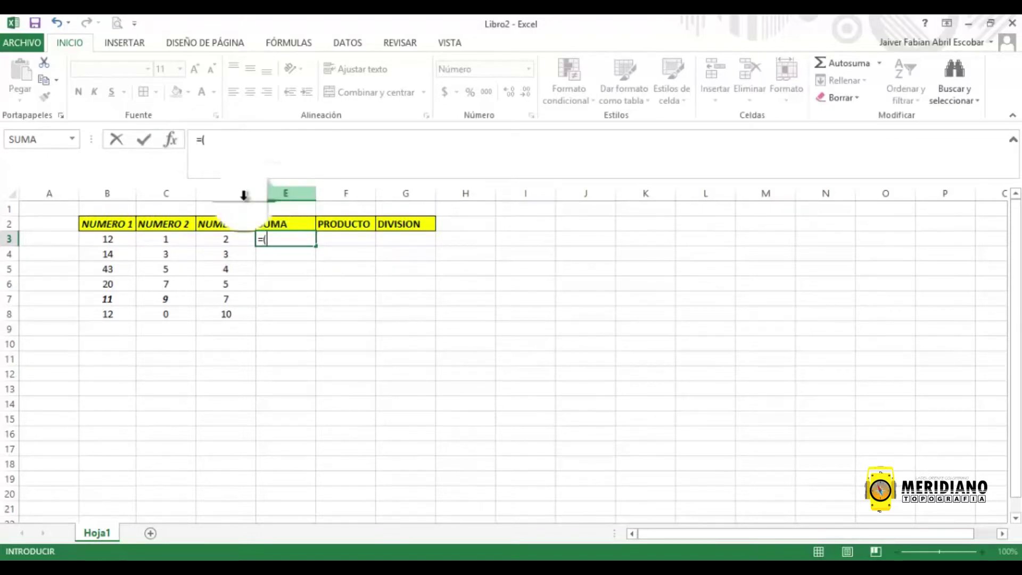
click(106, 240)
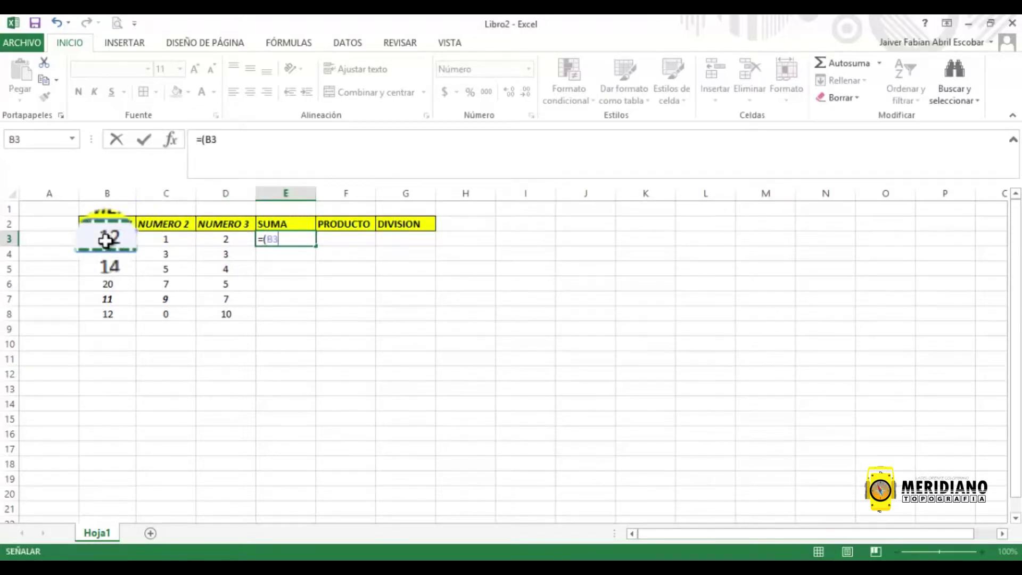
text(+)
click(164, 240)
text(+)
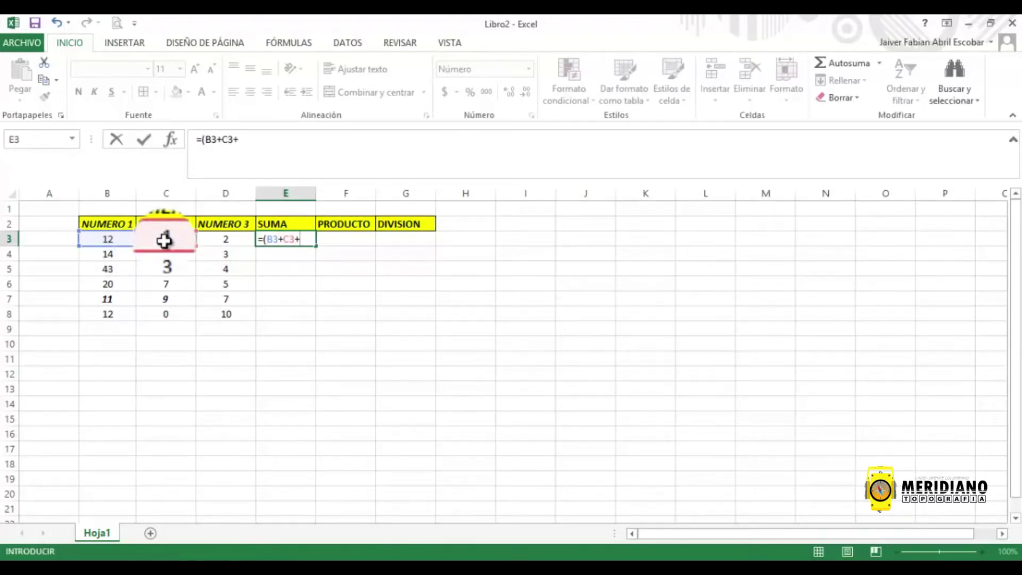
click(233, 241)
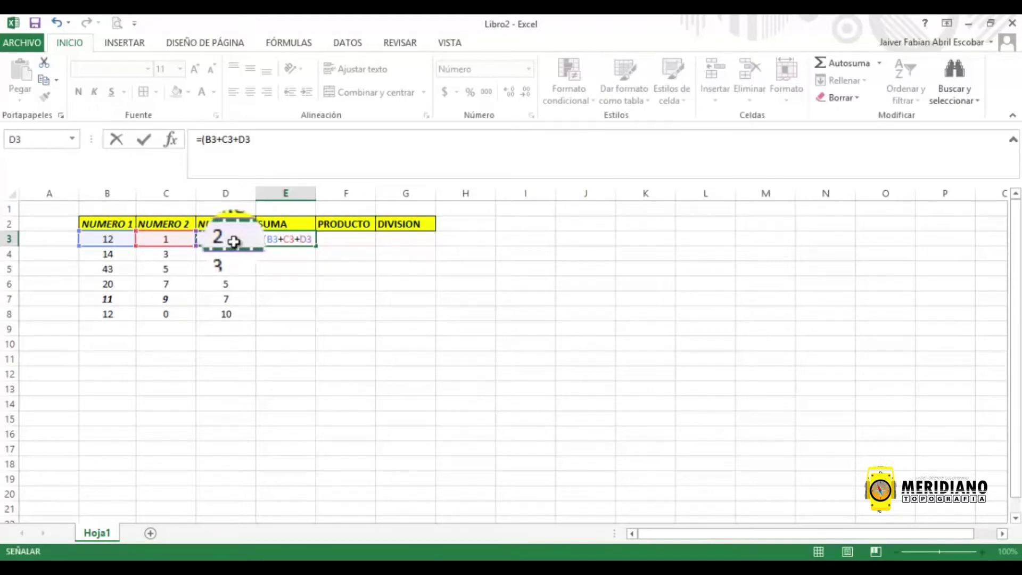
key(Return)
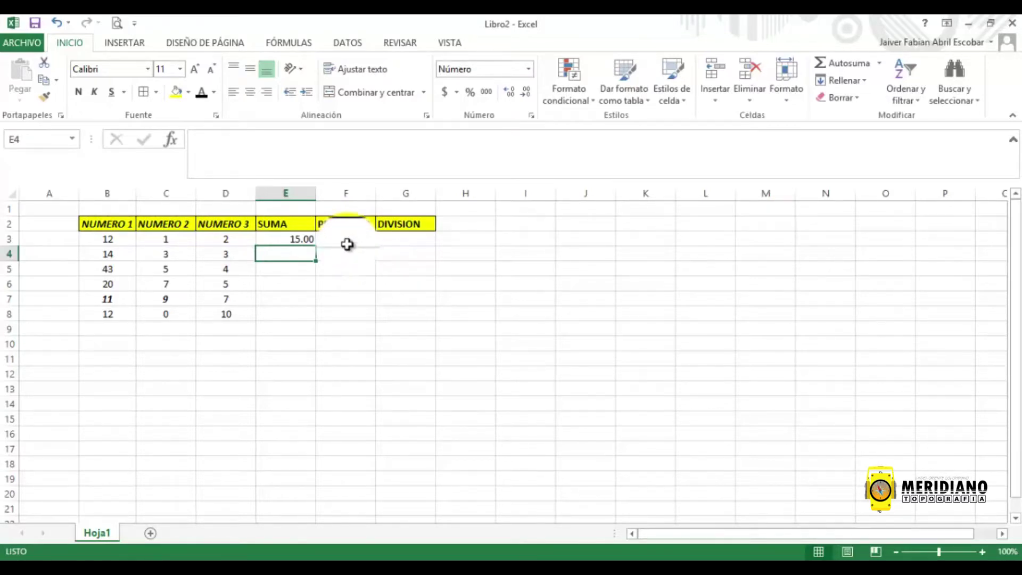
Step: Remove decimals from the results area and enter =B3*C3*D3 in F3, giving 24
drag(304, 239, 421, 315)
click(526, 91)
click(526, 92)
click(349, 239)
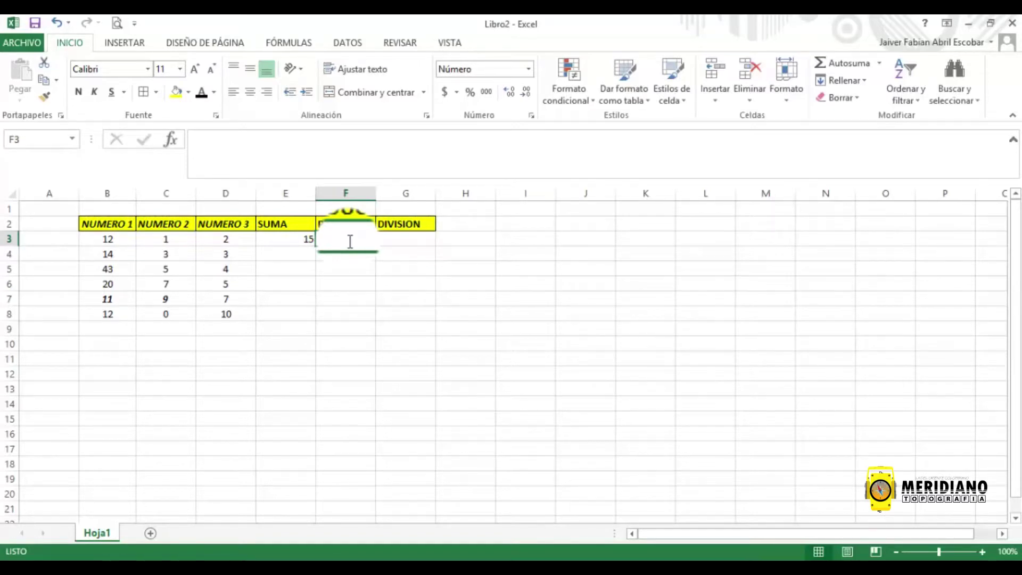
text(=()
click(114, 240)
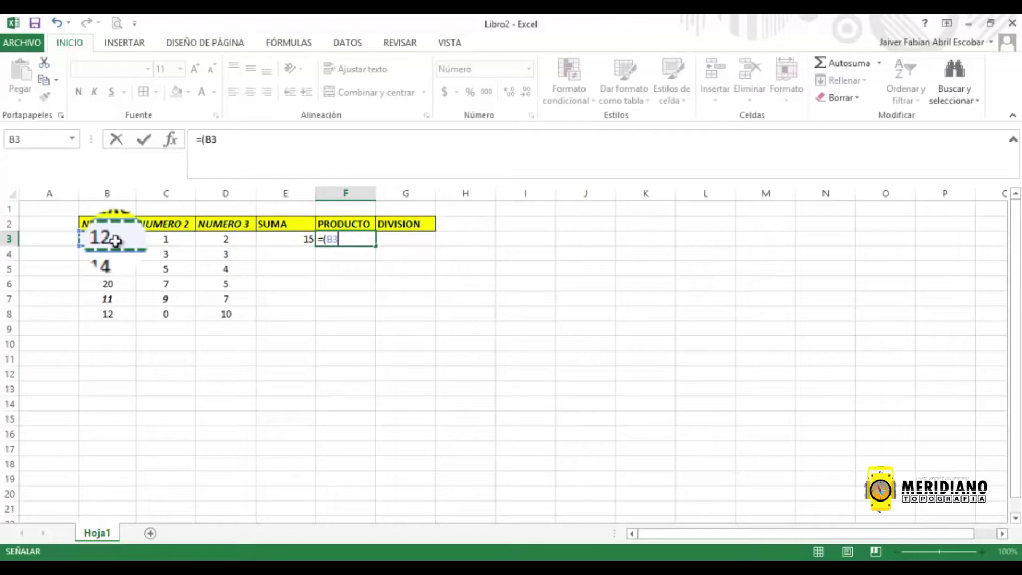
text(*)
click(170, 239)
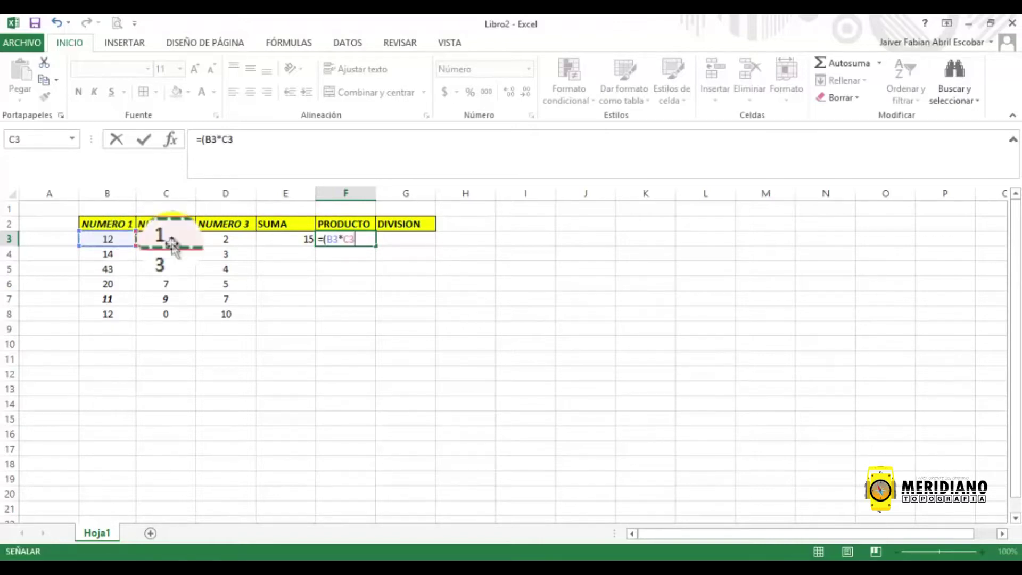
text(*)
click(228, 238)
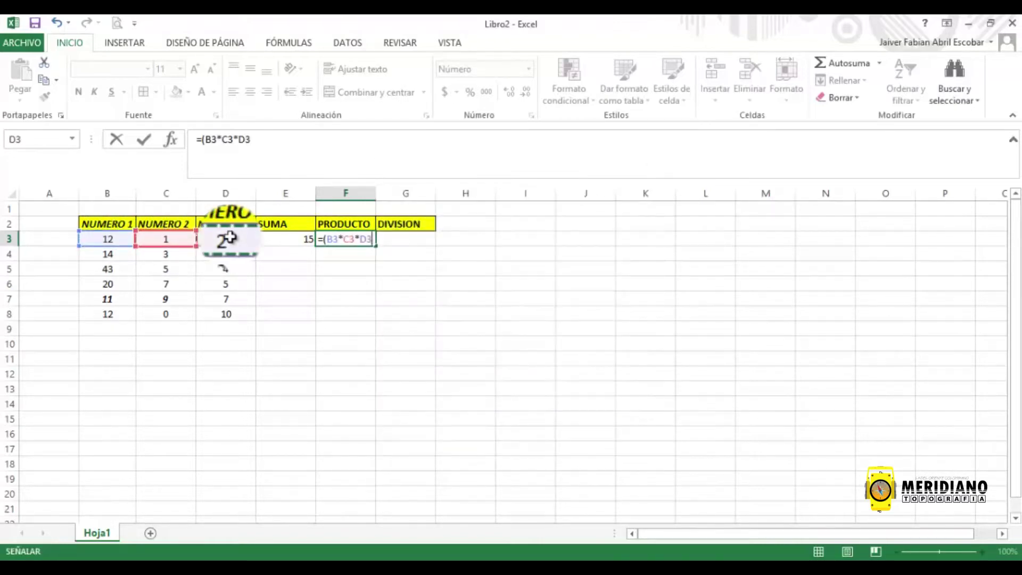
text())
key(Return)
click(352, 238)
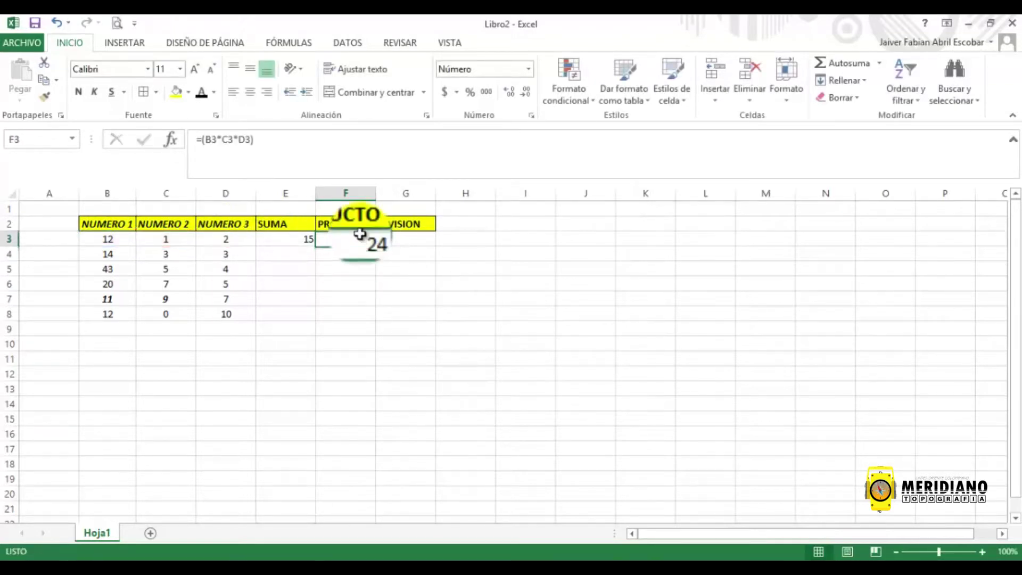
Step: Enter =(B3/C3/D3) in G3 so DIVISION shows 6
click(403, 236)
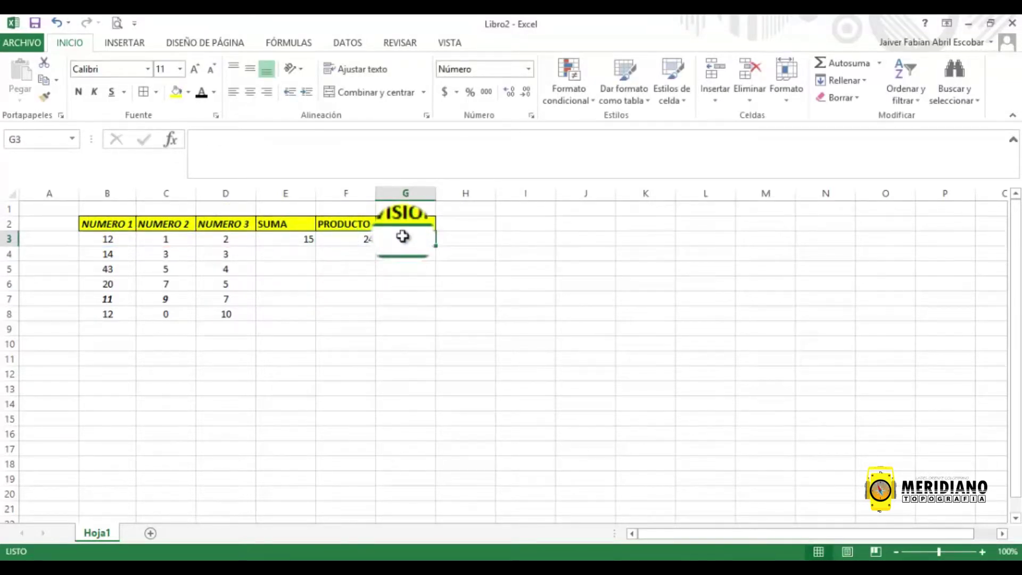
text(=()
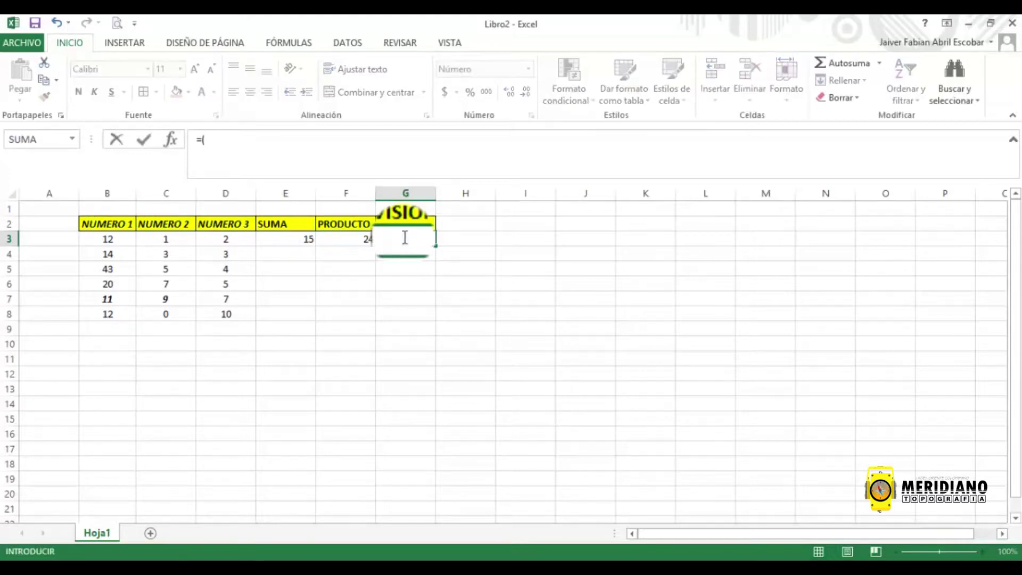
click(111, 239)
text(/)
click(180, 238)
text(/)
click(245, 238)
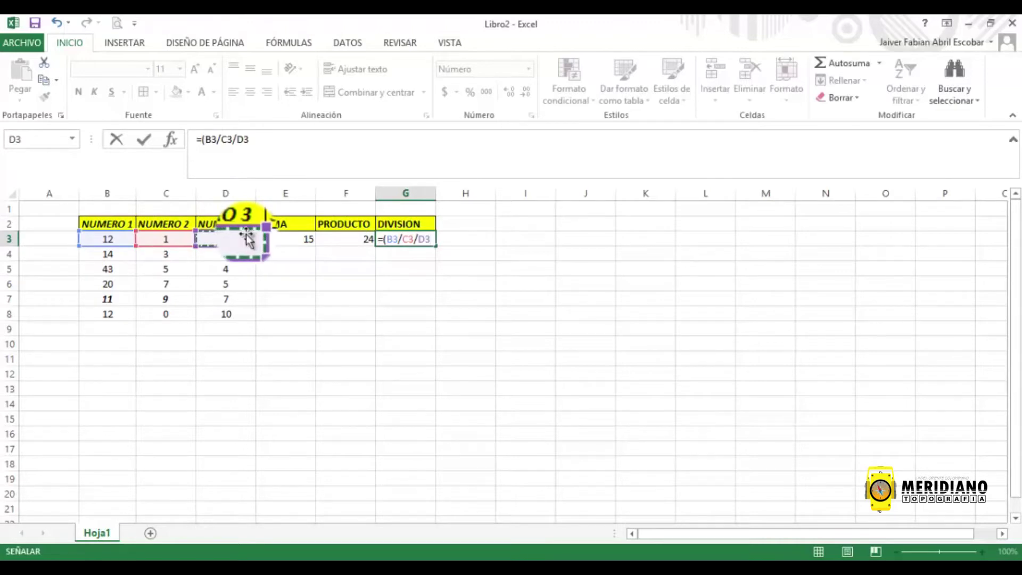
text())
key(Return)
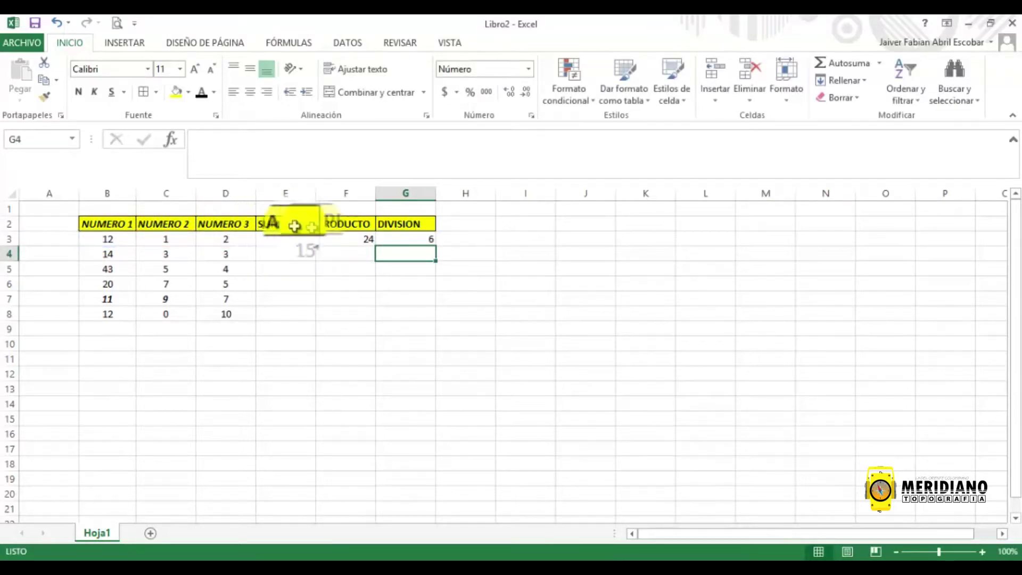
Step: Copy the E3 sum formula down column E to row 8
mouse_move(297, 238)
mouse_down()
mouse_move(440, 239)
mouse_move(345, 242)
mouse_up()
click(428, 239)
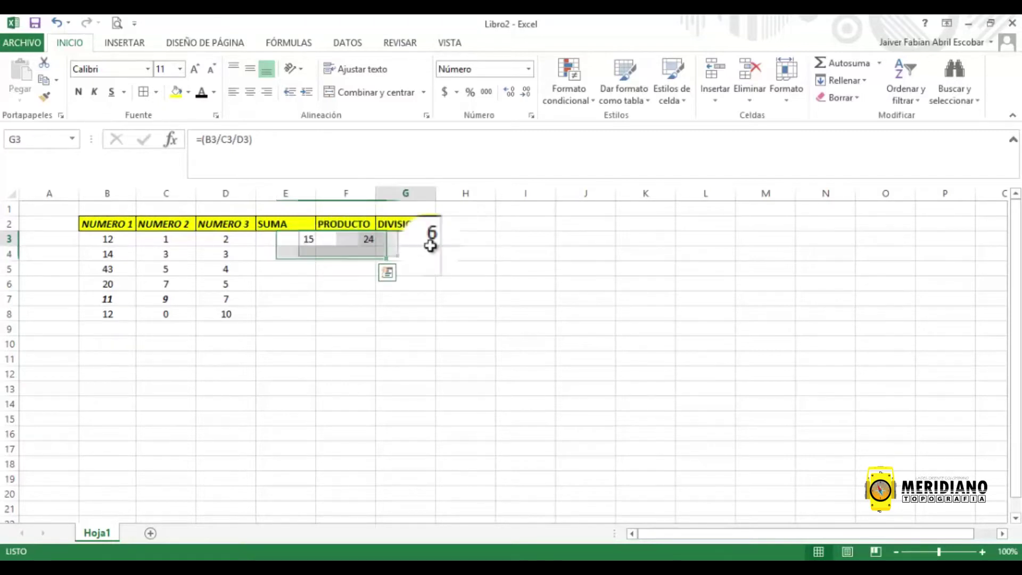
click(290, 239)
click(301, 255)
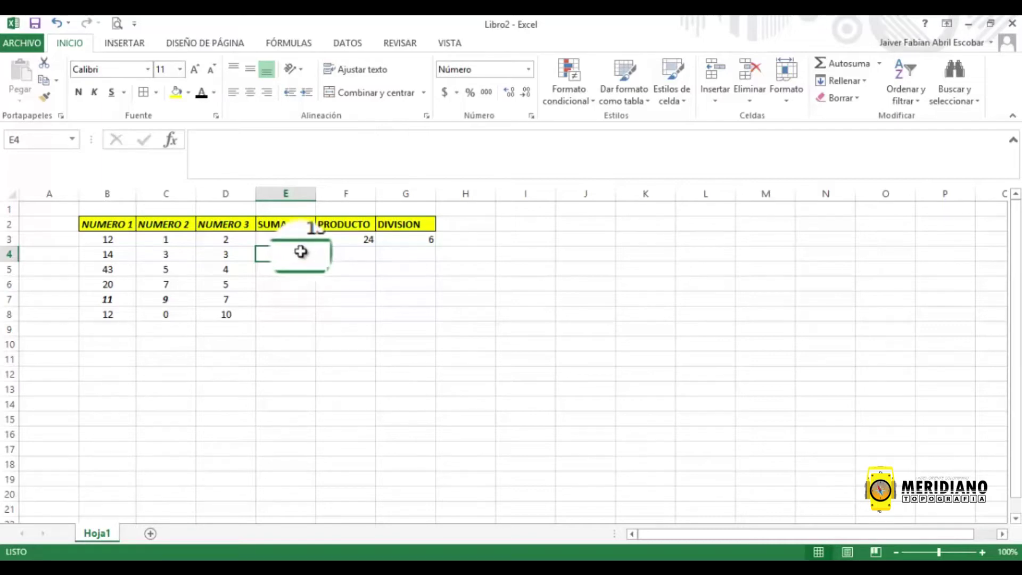
click(301, 240)
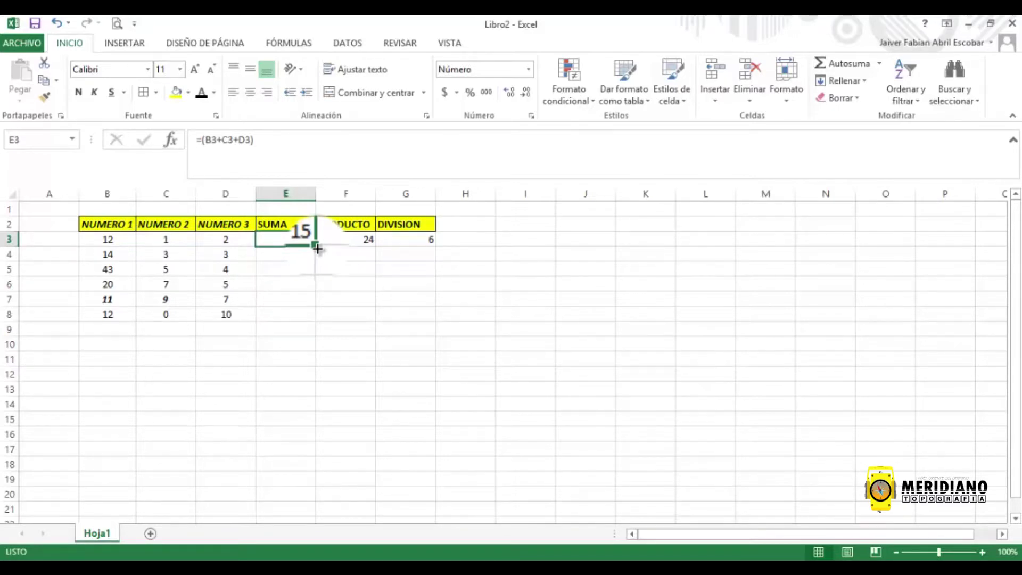
drag(317, 248, 321, 273)
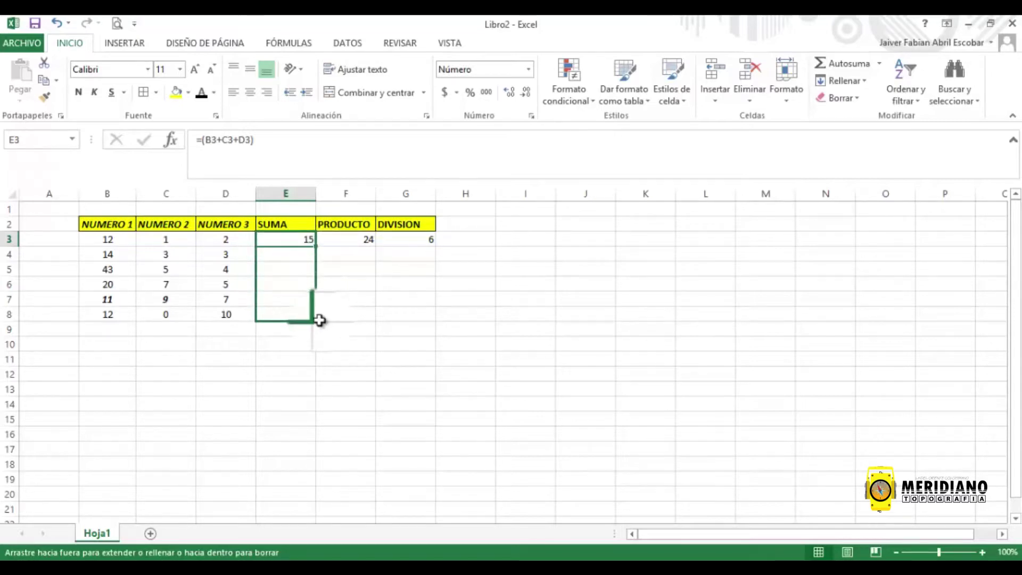
drag(321, 272, 319, 320)
Step: Check the copied sum formulas in E3 through E8
click(406, 359)
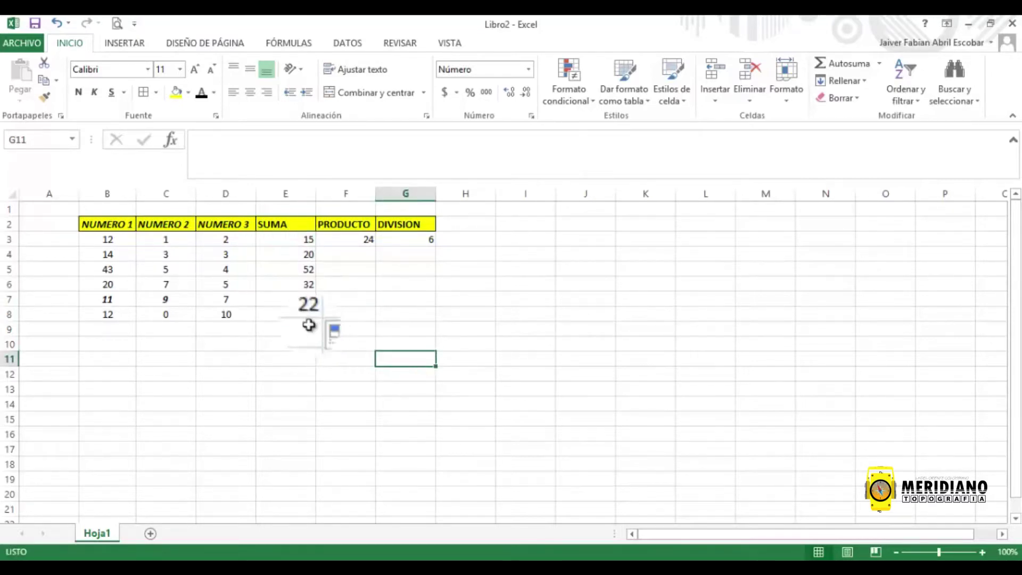
click(294, 313)
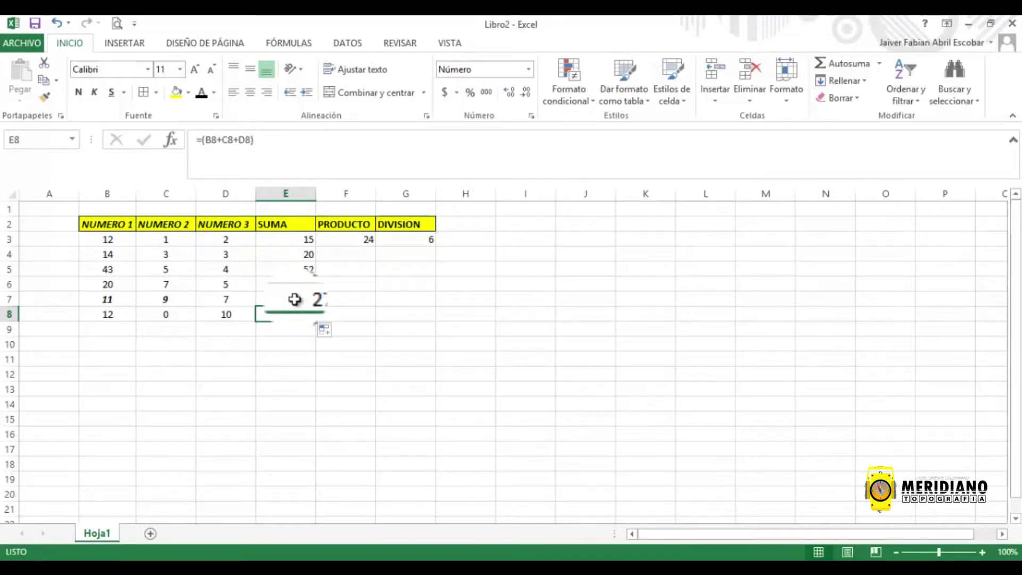
click(294, 299)
click(299, 313)
click(299, 284)
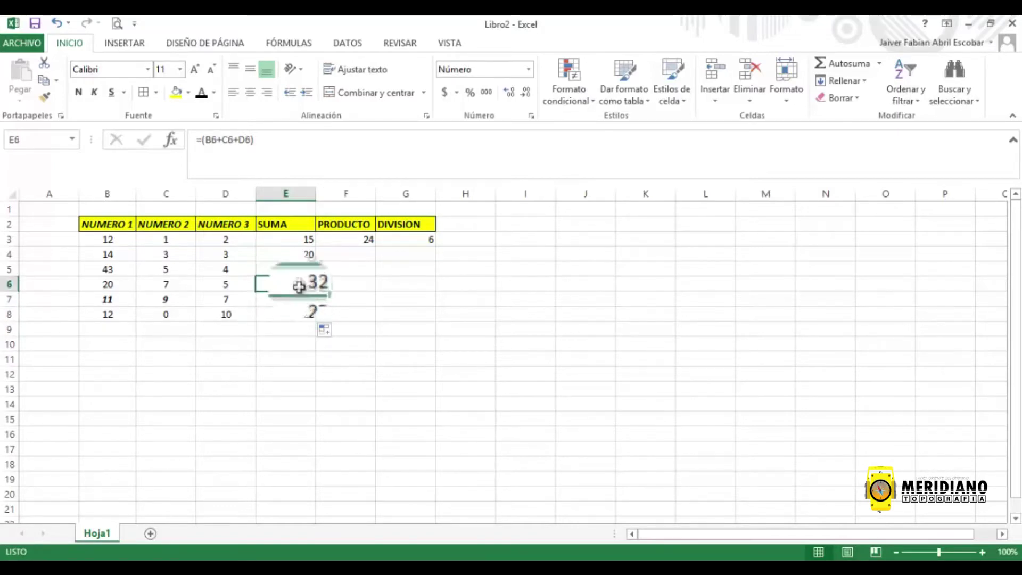
click(296, 269)
click(293, 255)
click(291, 239)
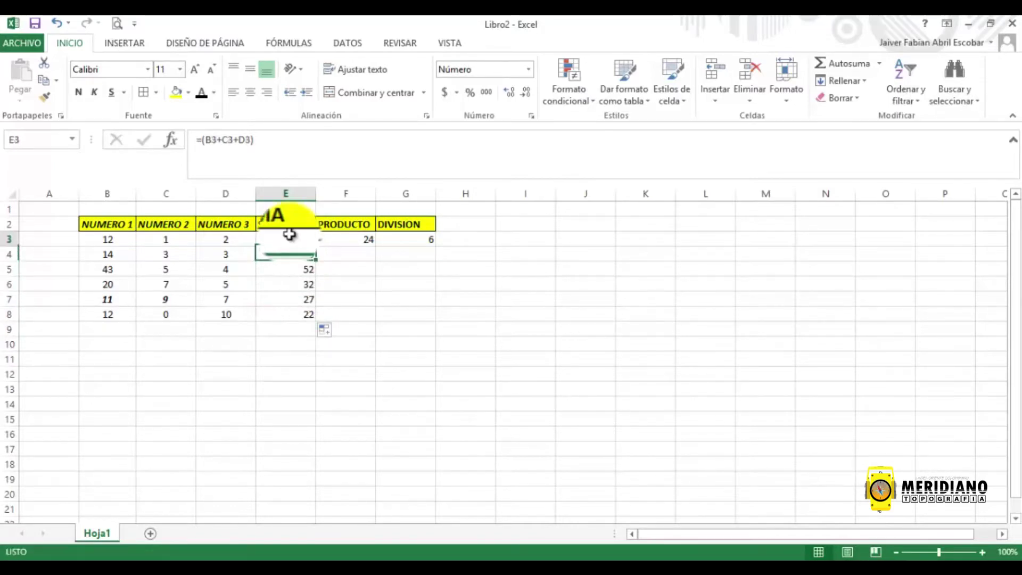
double_click(308, 313)
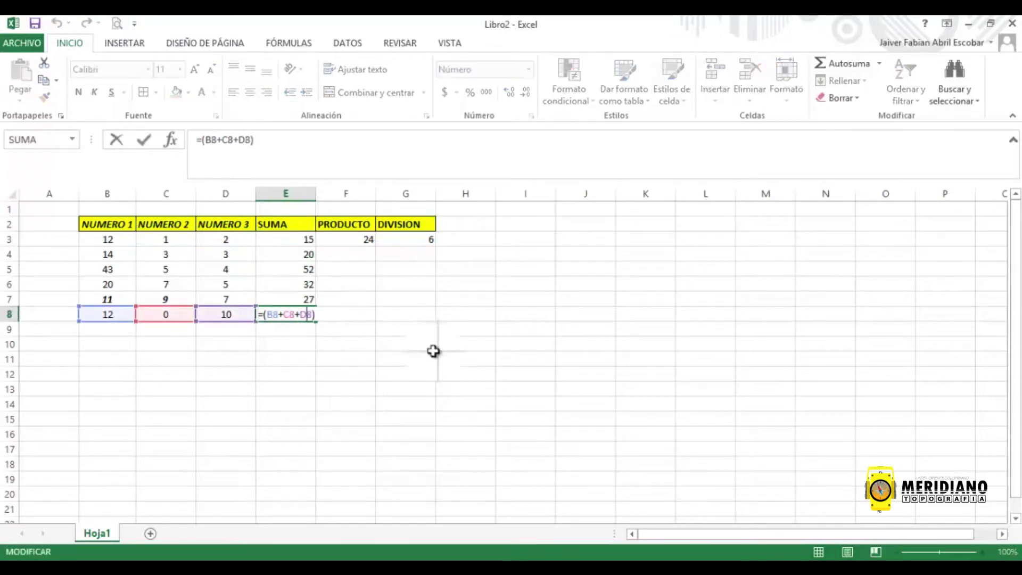
key(ctrl+Return)
Step: Fill the product and division formulas down to row 8 and clear G8's #DIV/0! error
click(346, 239)
drag(375, 246, 378, 319)
click(409, 224)
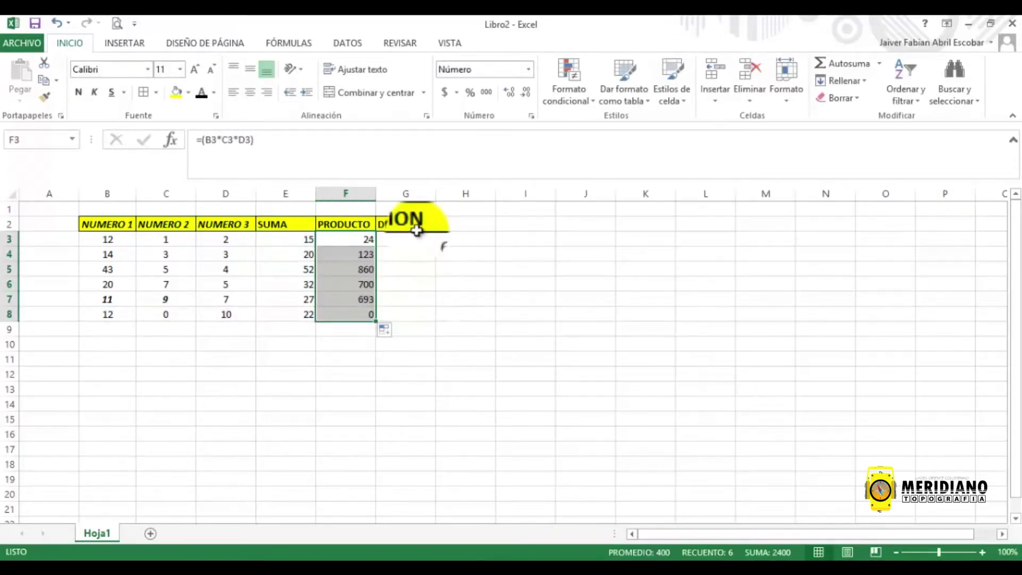
drag(436, 246, 433, 320)
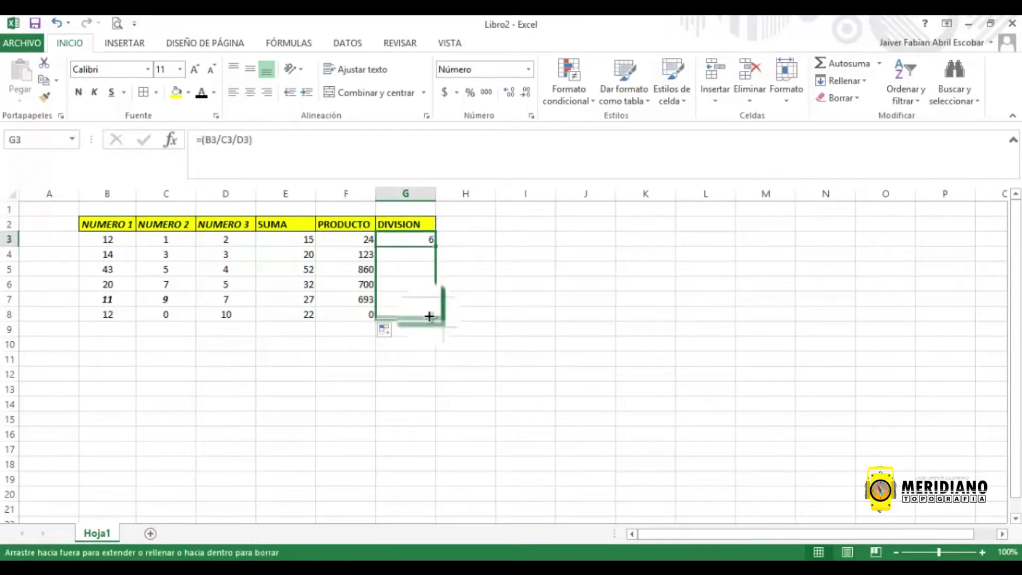
click(405, 373)
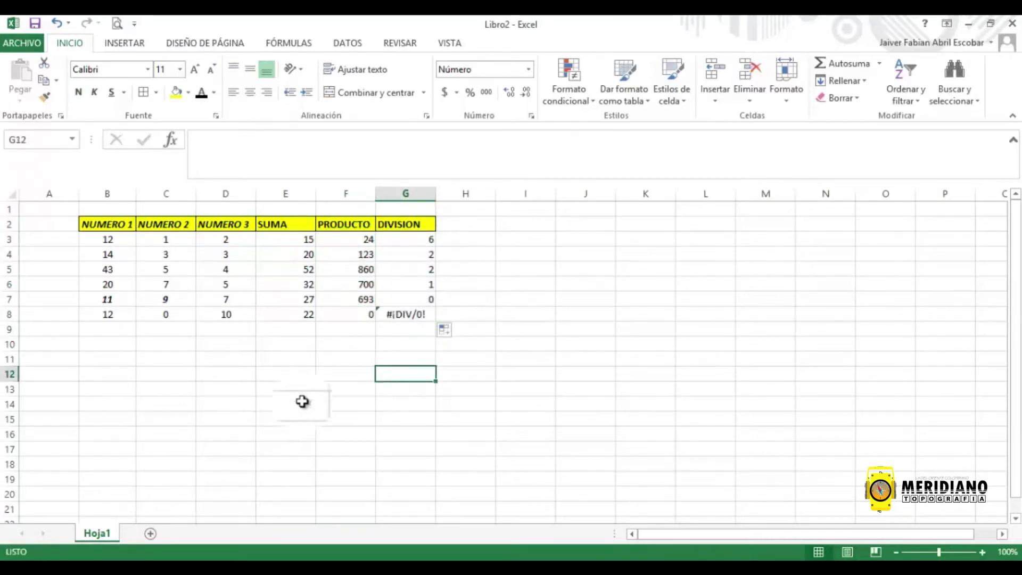
click(407, 314)
key(Delete)
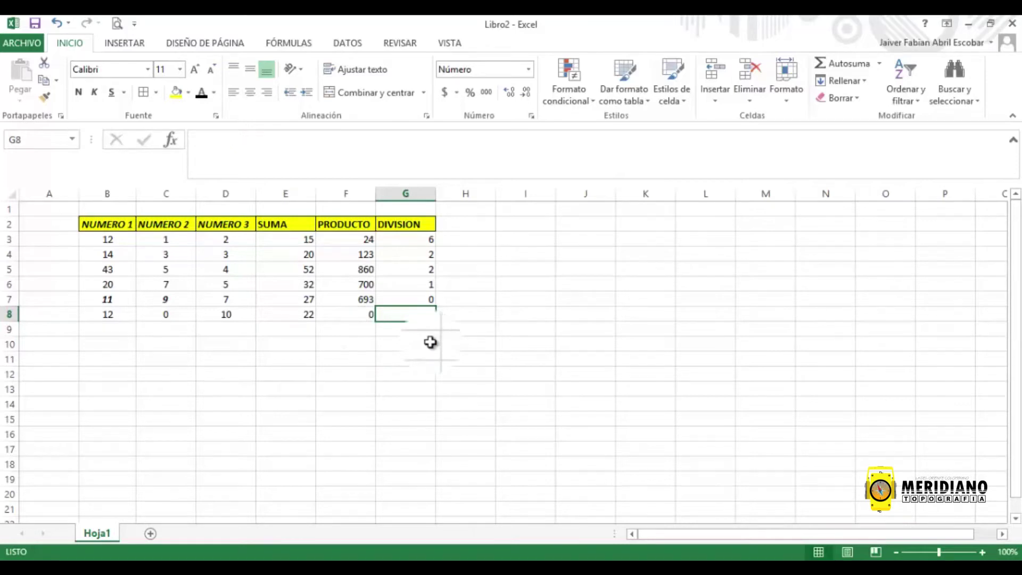
click(506, 322)
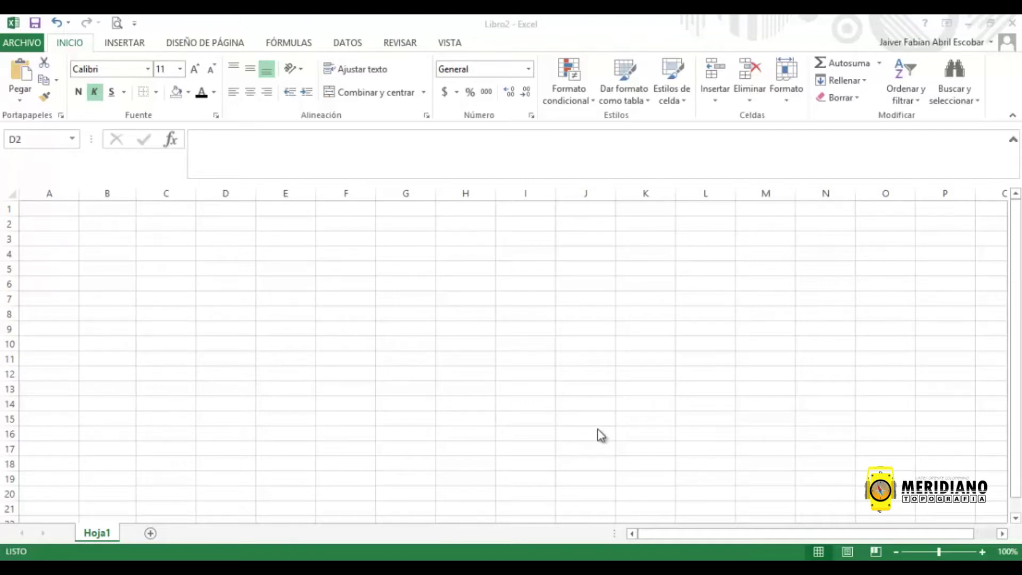
Step: Browse the Format Cells number categories, then enter the heading GRADOS in B2
click(115, 220)
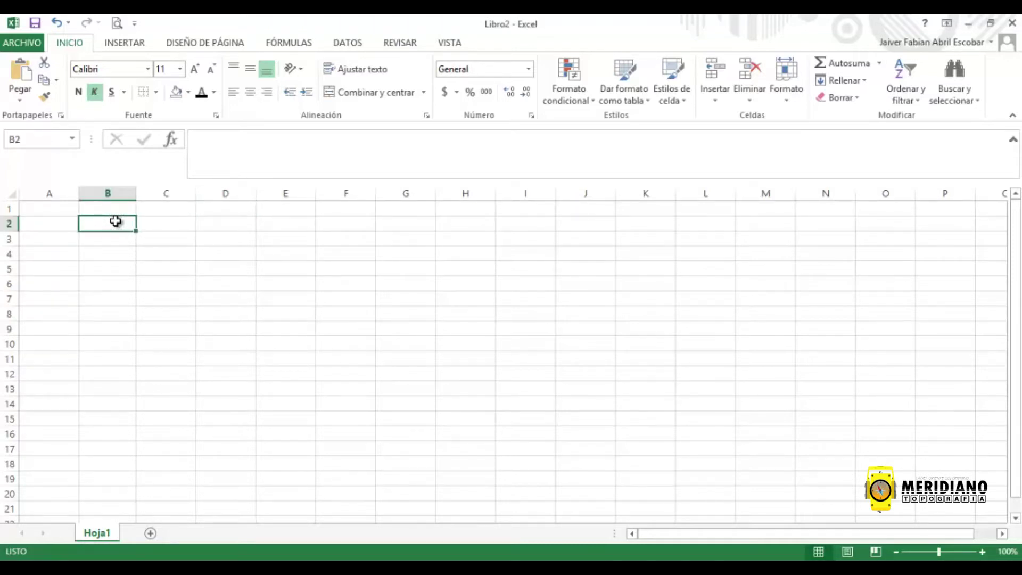
click(528, 69)
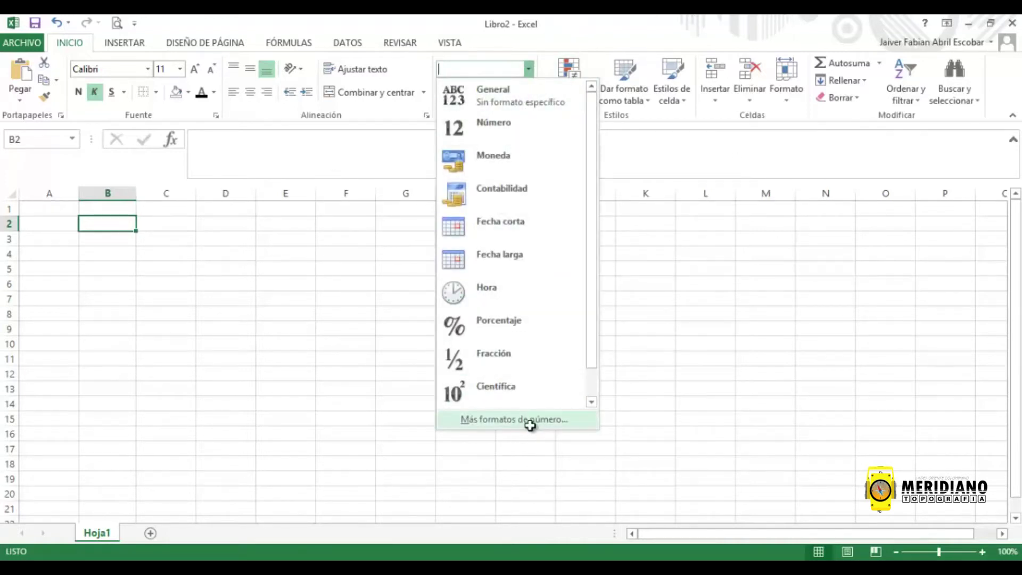
click(529, 421)
drag(437, 239, 408, 184)
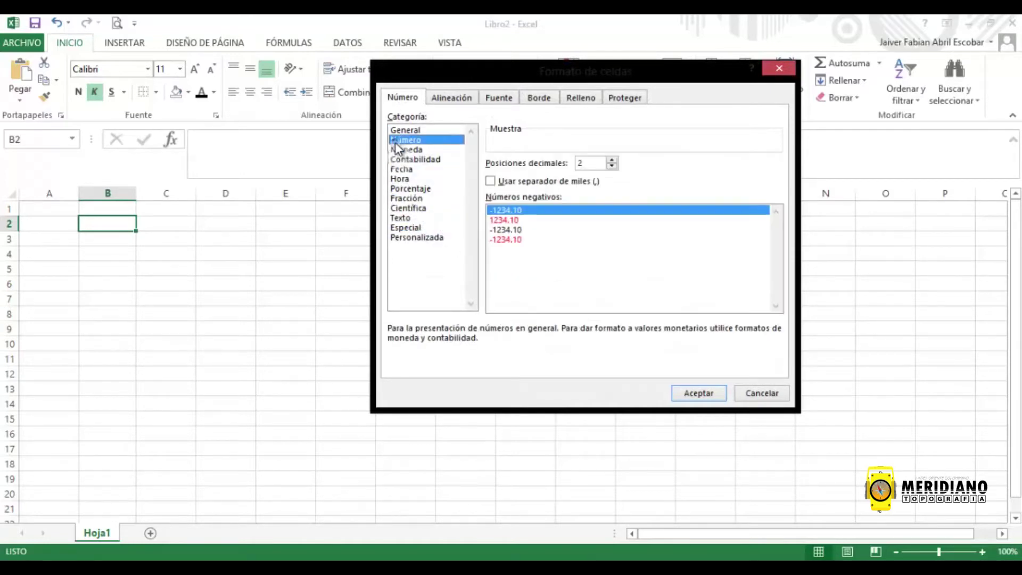
drag(407, 183, 404, 131)
click(782, 67)
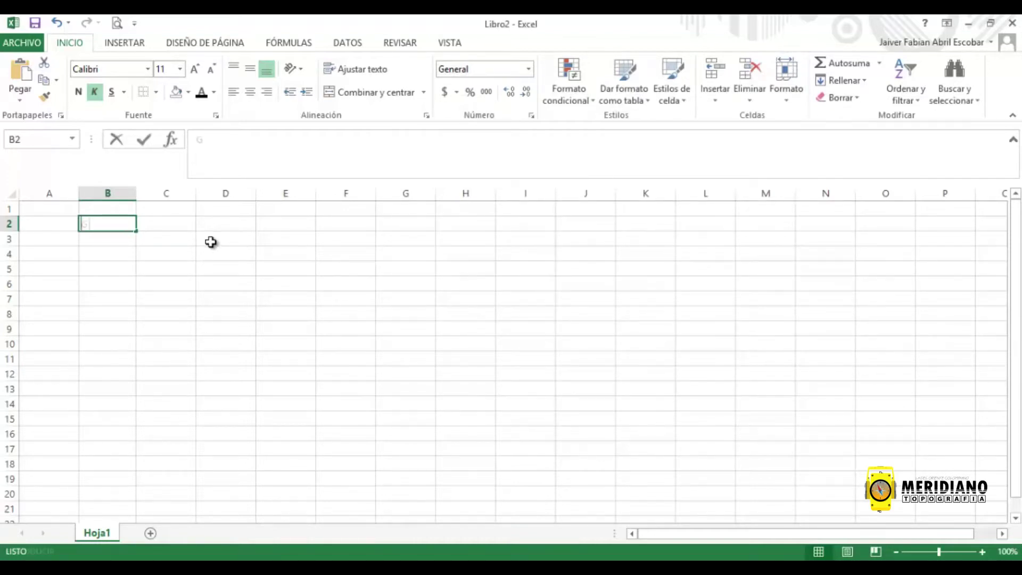
text(GRADOS)
key(Return)
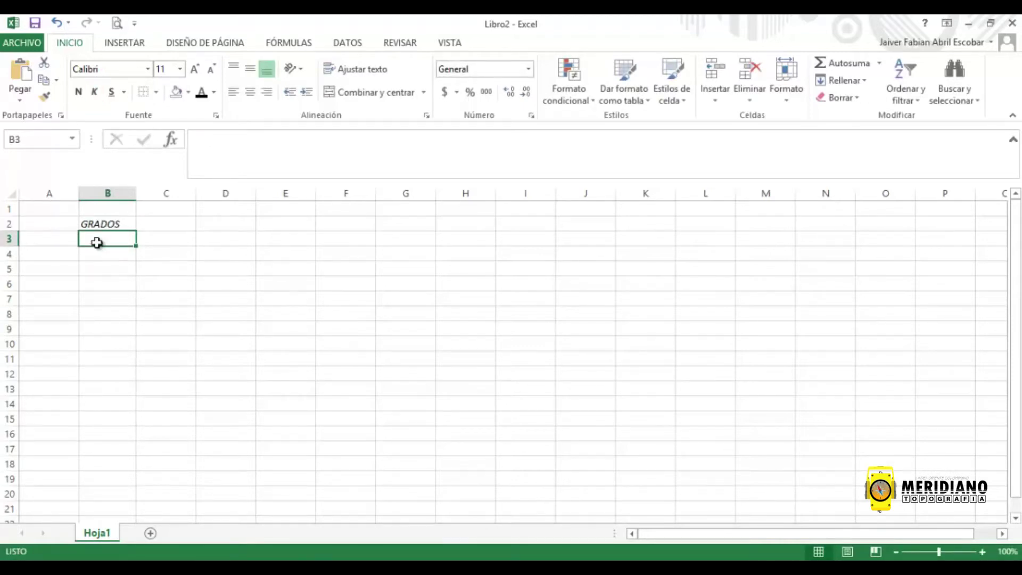
Step: Select B3:B8, then select the entire column B
drag(103, 237, 106, 314)
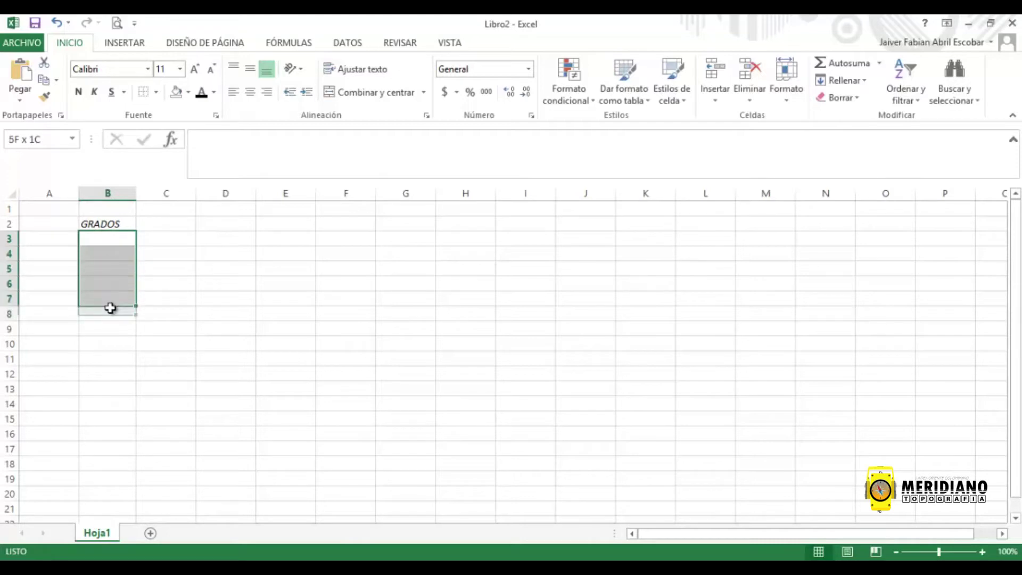
click(204, 273)
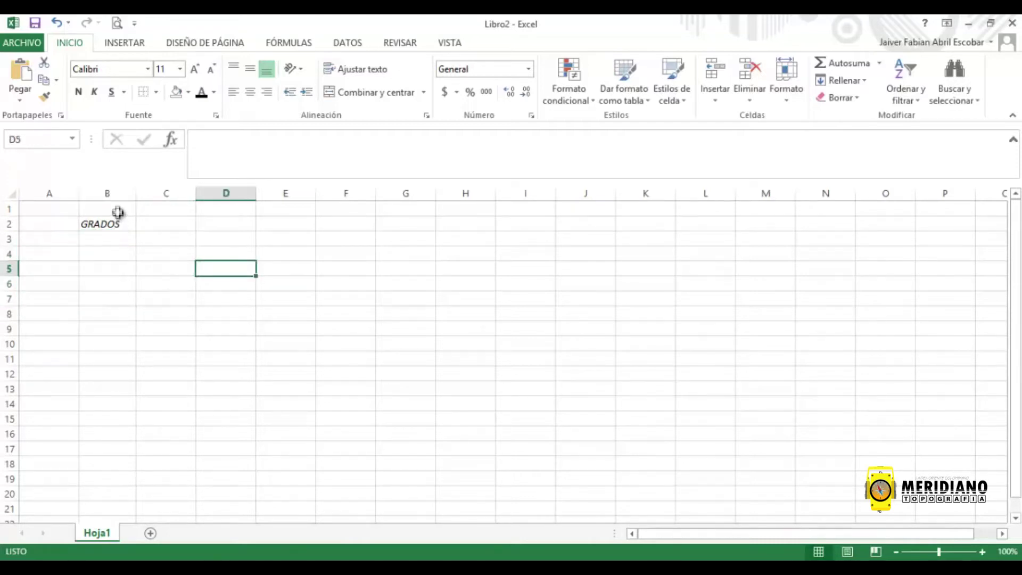
click(115, 187)
click(239, 269)
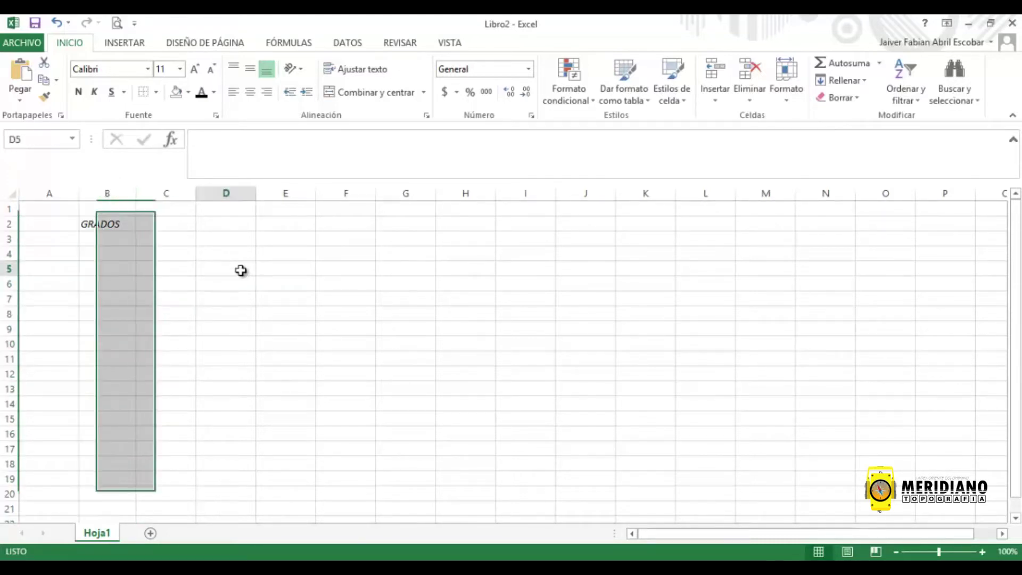
click(113, 191)
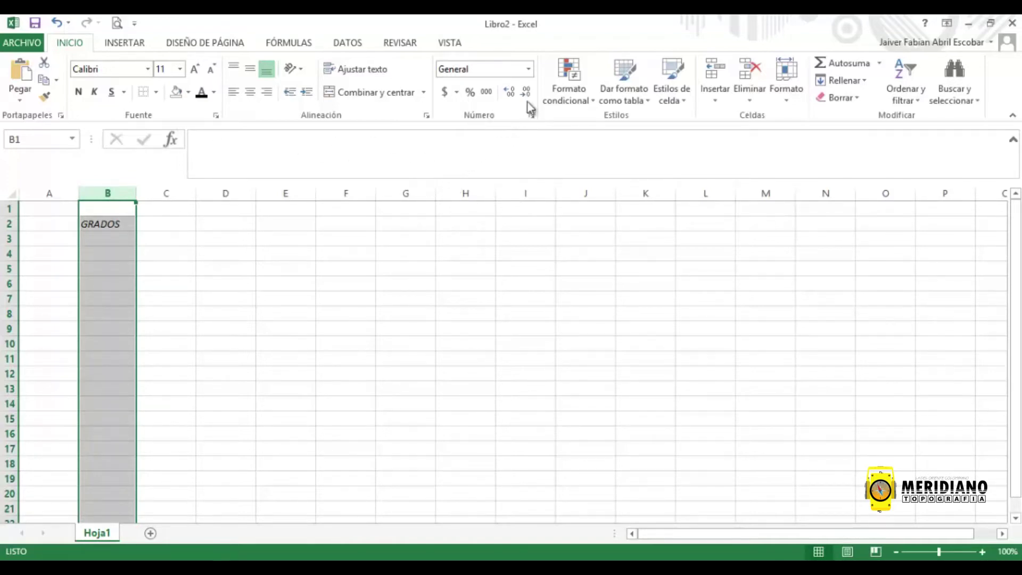
Step: In Format Cells, choose the Custom category and pick the [h]:mm:ss format code
click(528, 69)
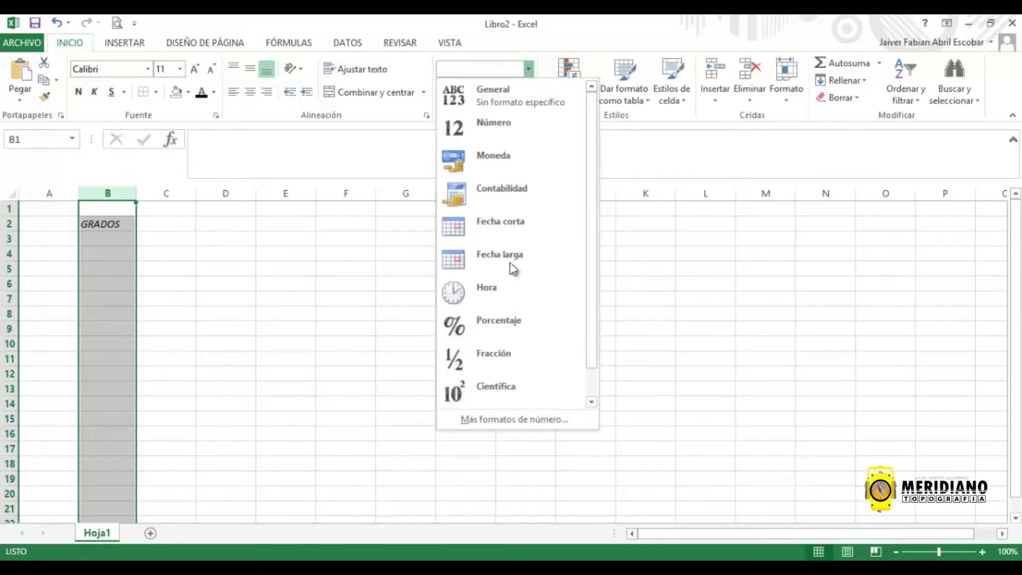
click(526, 419)
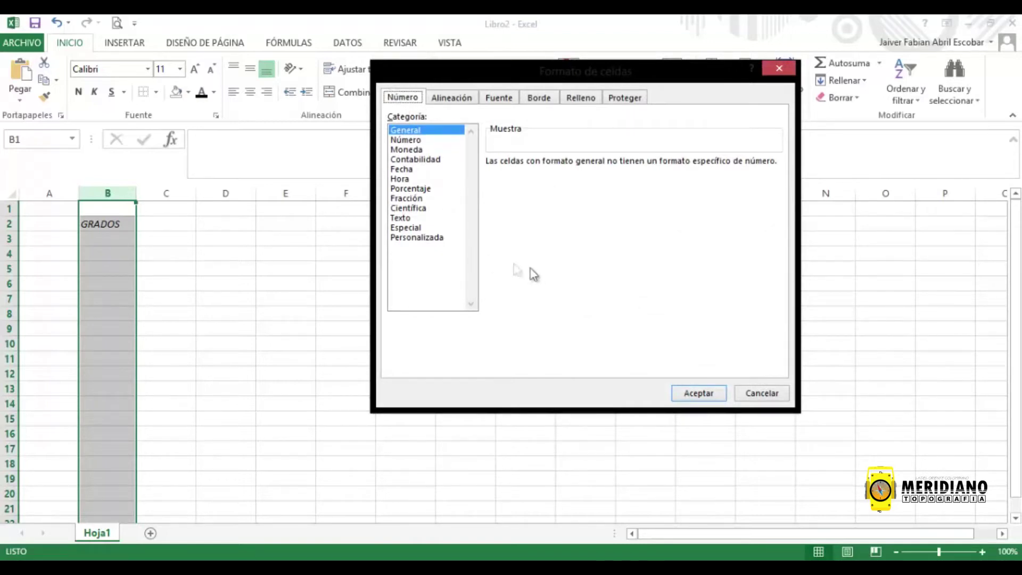
click(426, 237)
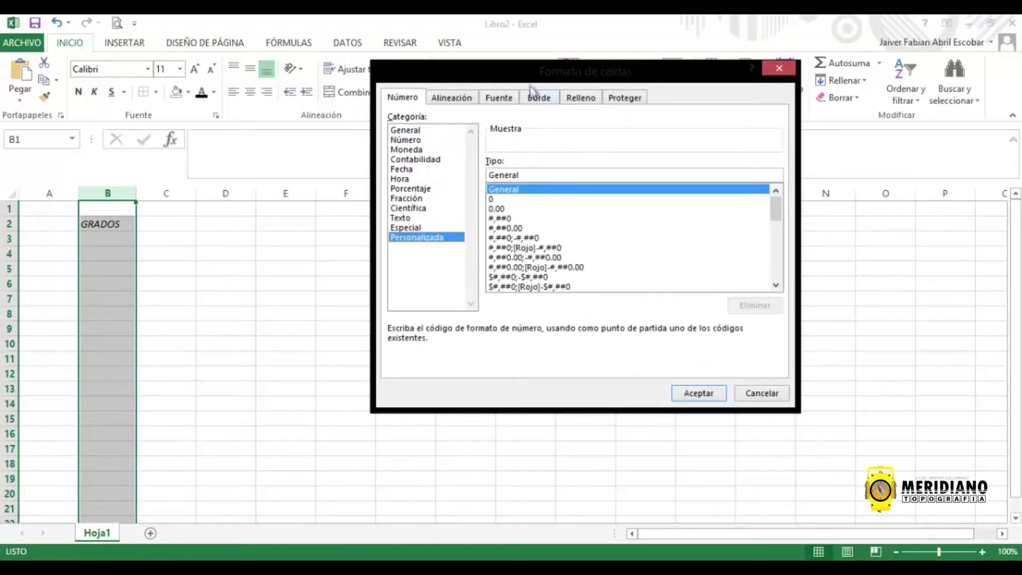
drag(488, 68, 376, 33)
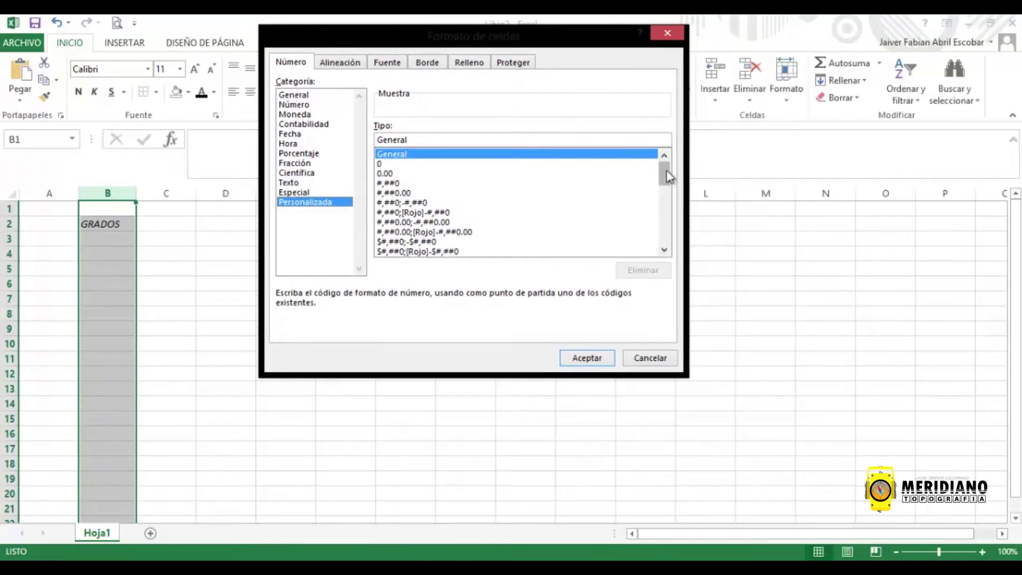
click(664, 250)
click(665, 250)
click(665, 249)
click(665, 249)
click(665, 250)
click(665, 250)
click(665, 249)
click(665, 249)
click(665, 250)
click(665, 250)
click(664, 249)
click(665, 250)
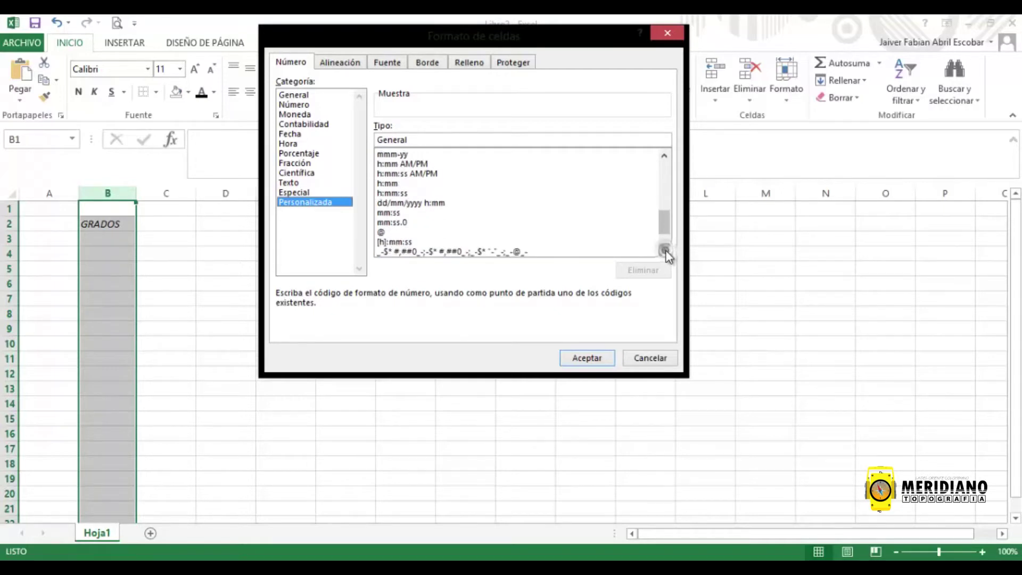
click(665, 250)
click(665, 249)
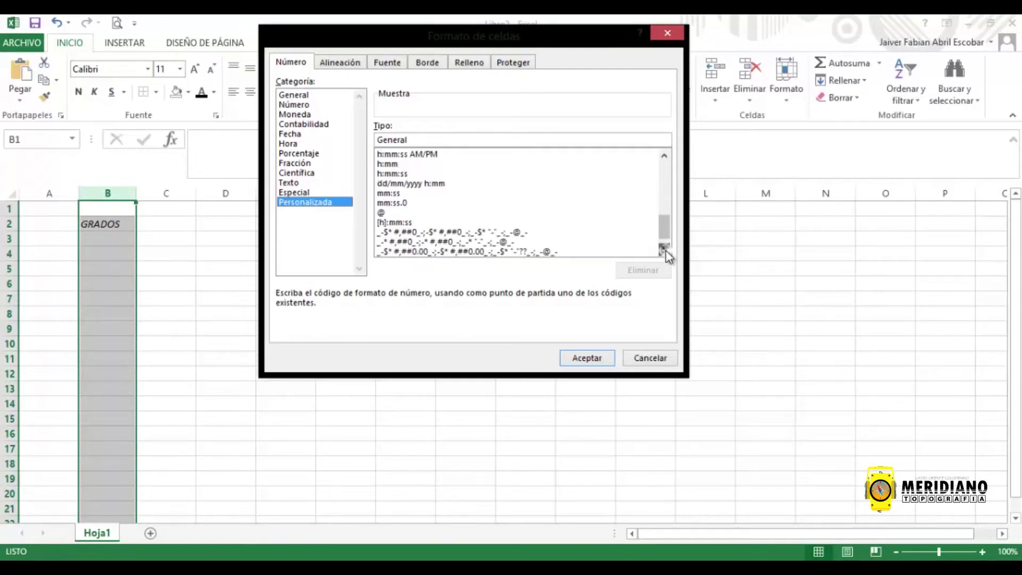
click(393, 223)
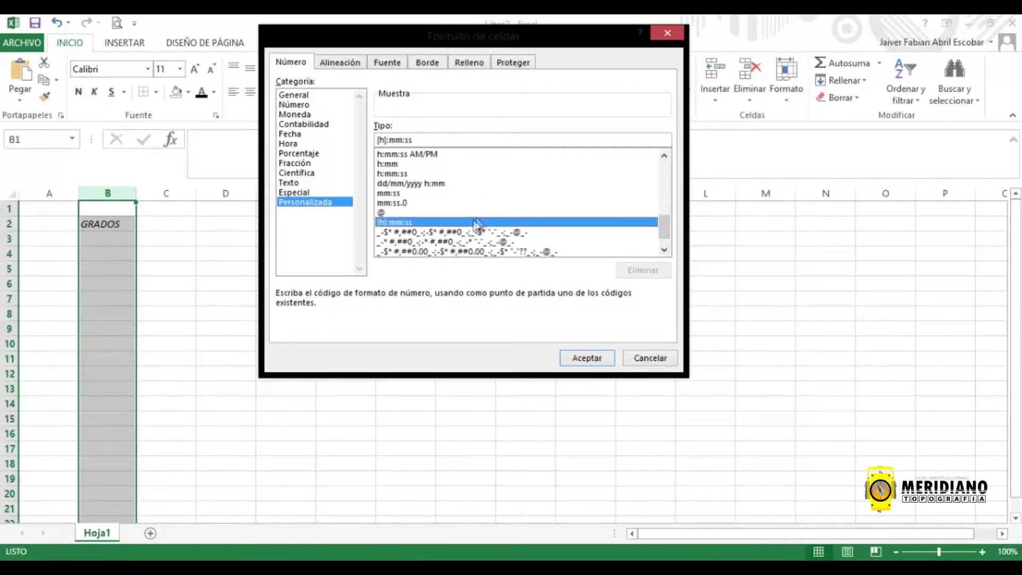
Step: Edit the code to [h]°mm'ss" and apply it to column B
click(387, 139)
key(Delete)
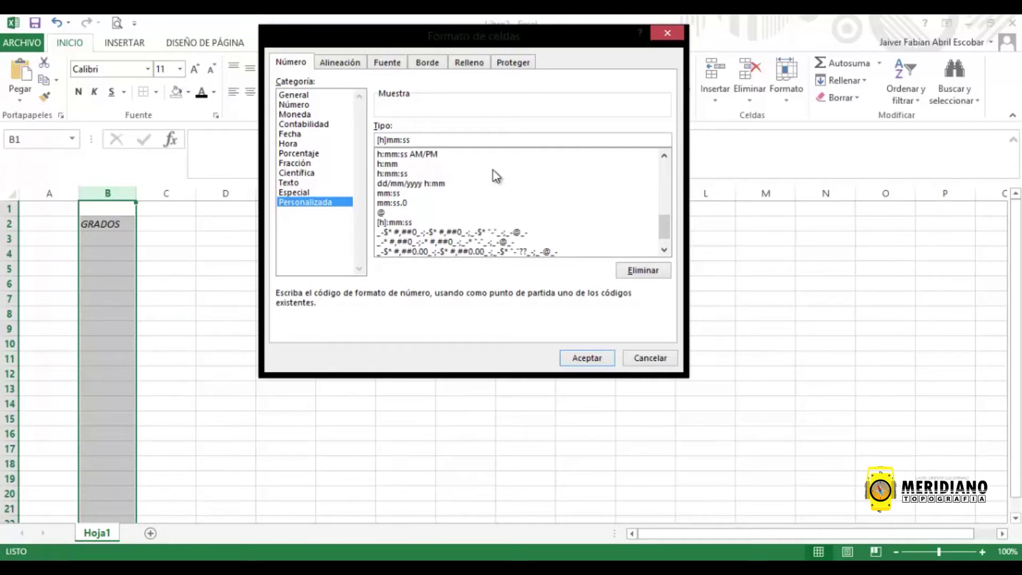
text(°)
key(BackSpace)
text('ss)
text(")
click(586, 358)
Step: Enter 12, 30 and 28 in cells C3, D3 and E3
click(271, 285)
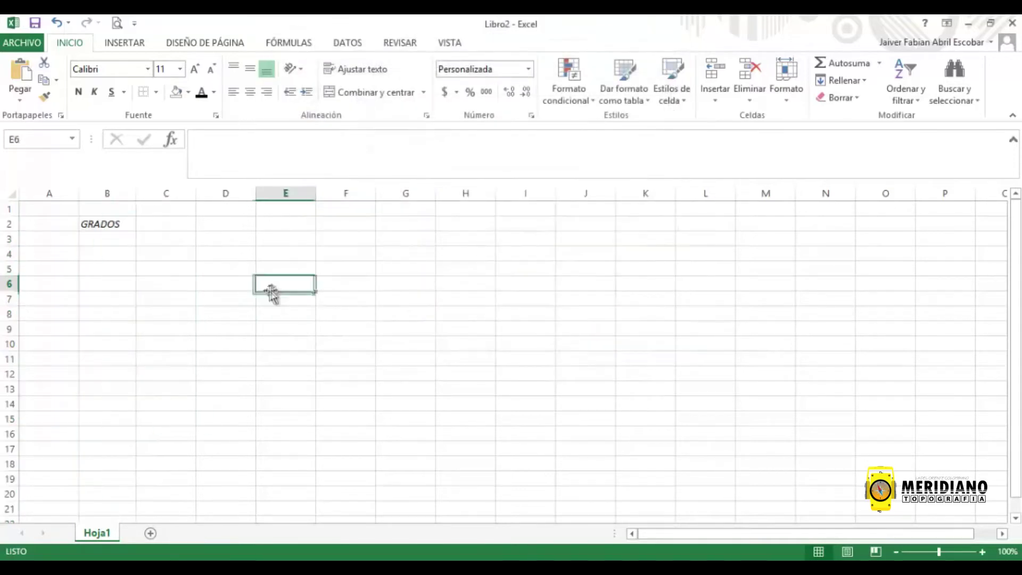
click(107, 241)
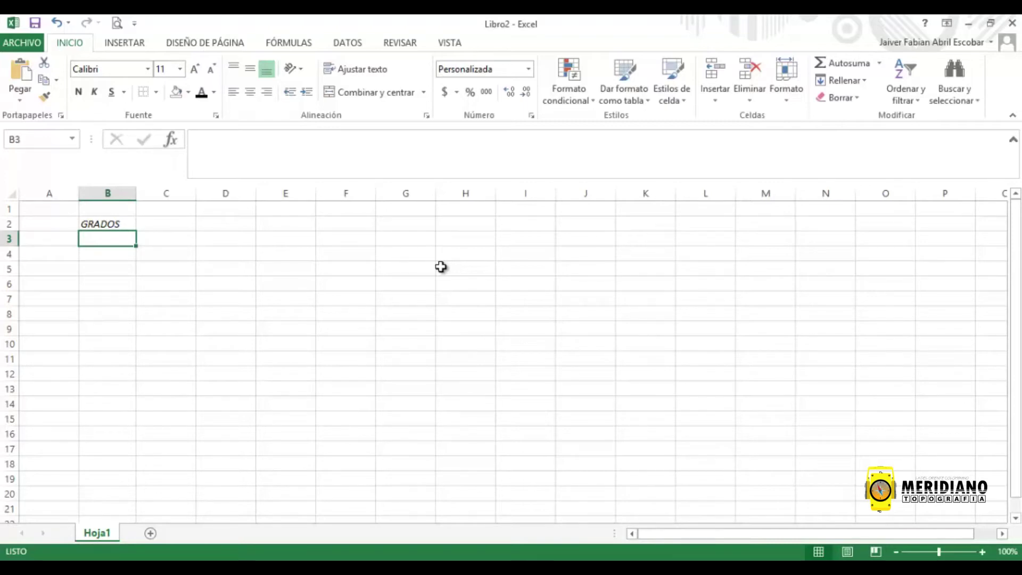
key(Right)
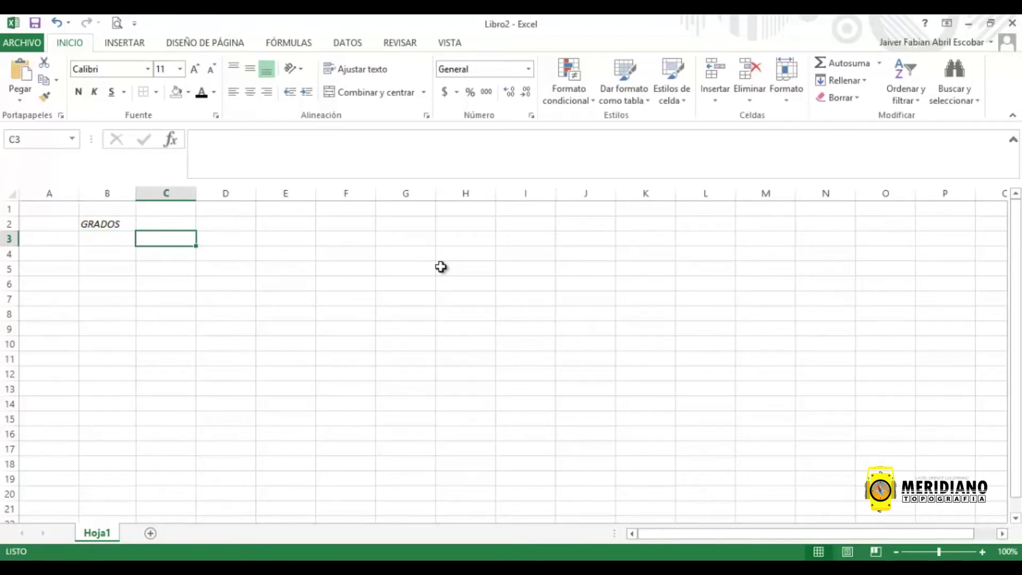
text(12)
key(Right)
text(30)
key(Right)
text(2)
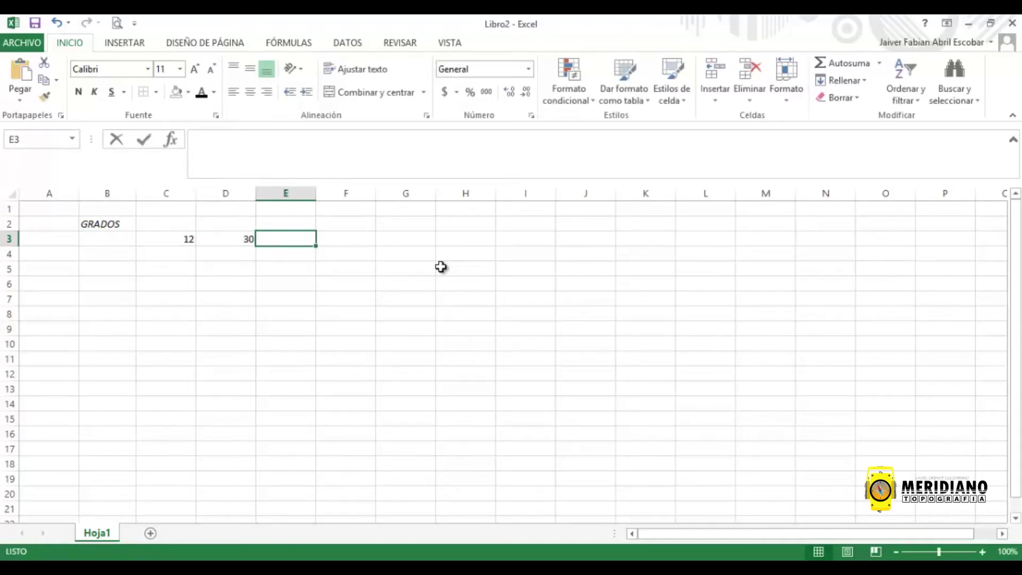
text(8)
key(Up)
Step: Add the headers GRADOS, MINUTOS and SEGUNDOS in C2:E2
key(Left)
key(Left)
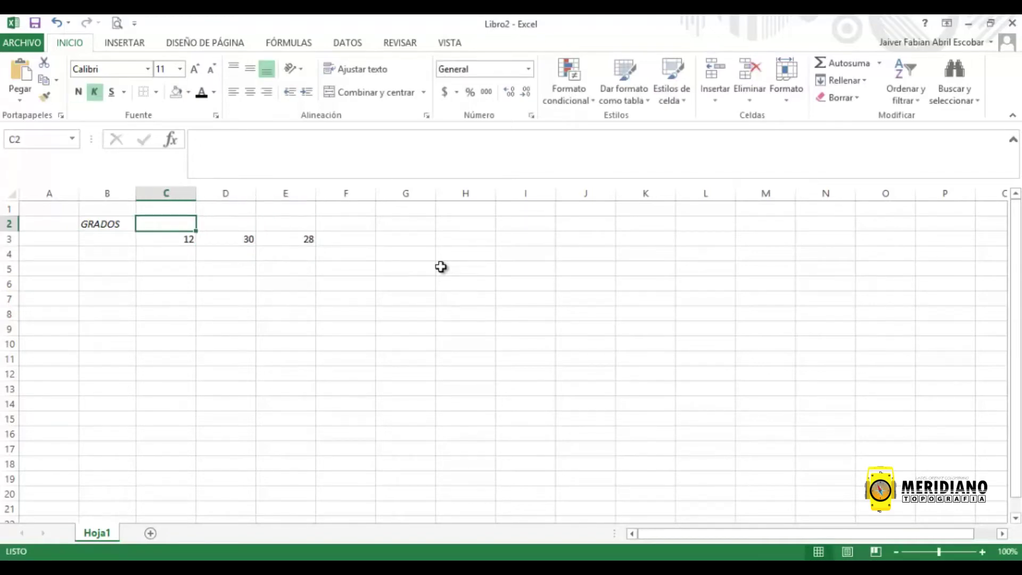
text(GRADOS)
key(Right)
text(MINUTOS)
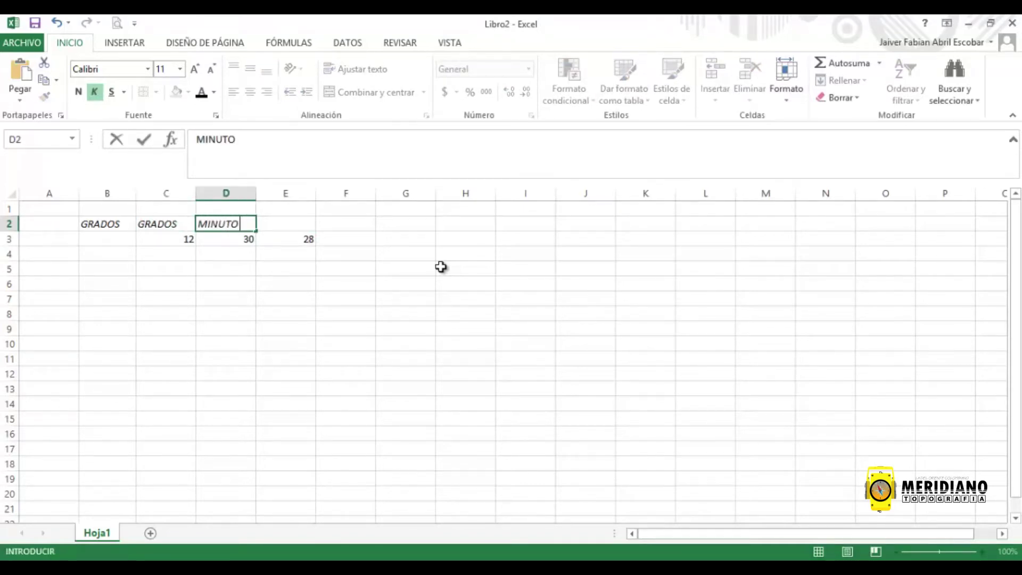
key(Right)
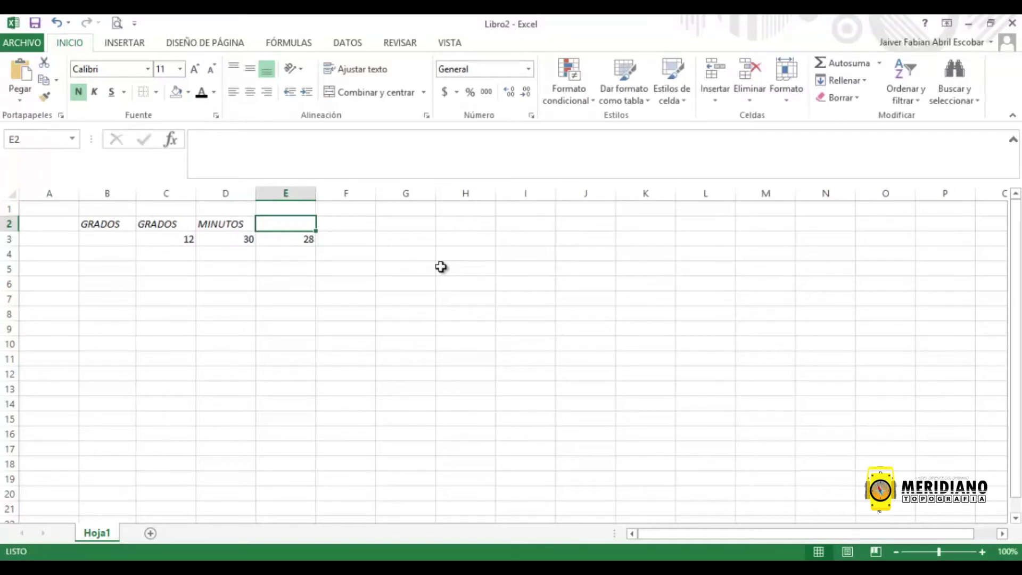
text(SEGUNDOS)
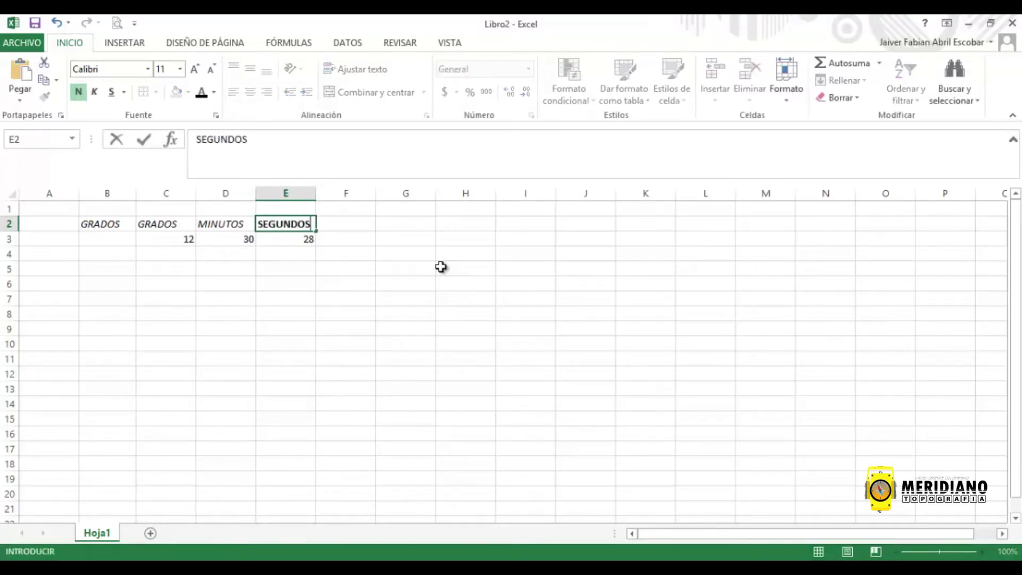
key(Return)
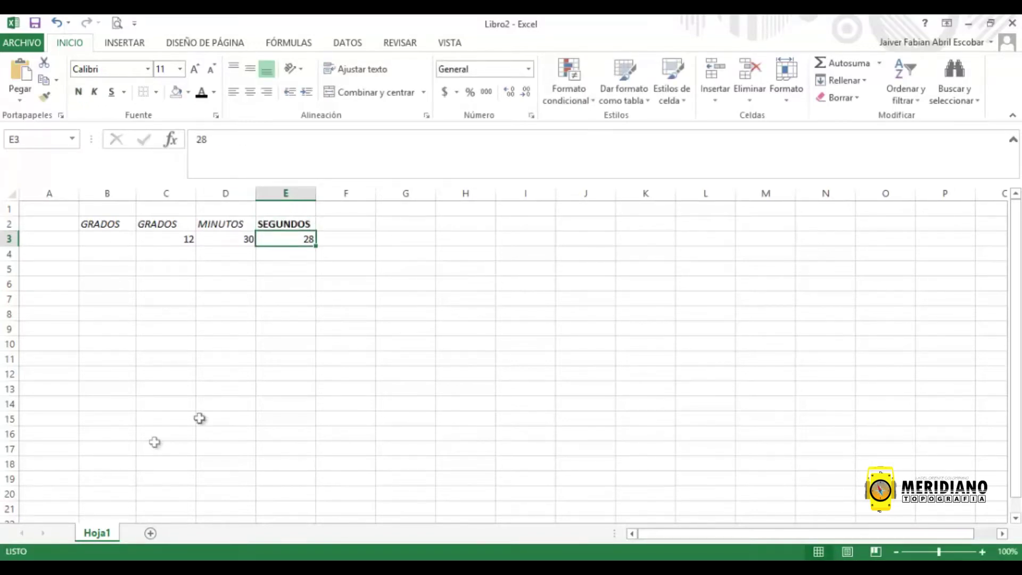
drag(170, 224, 282, 224)
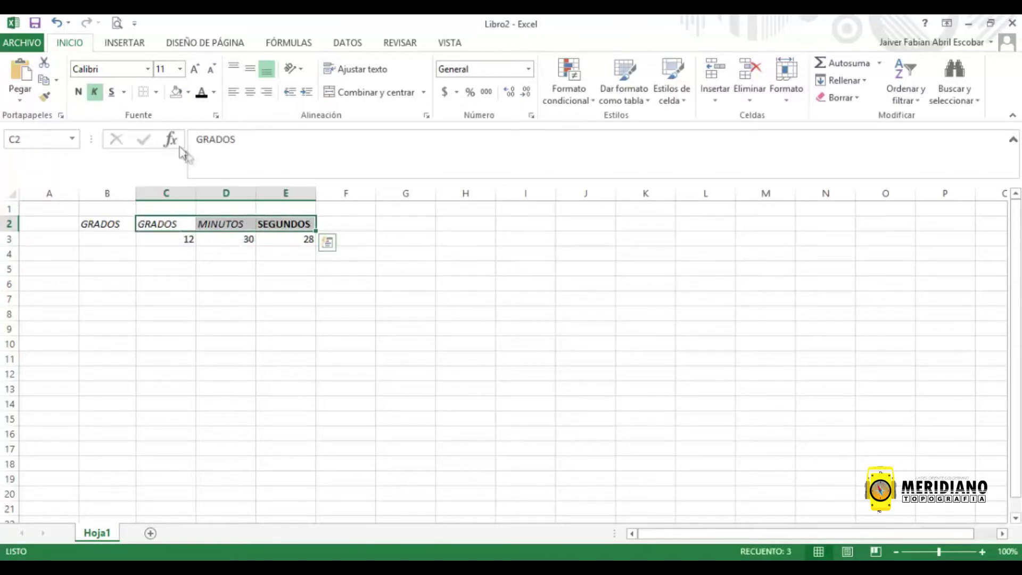
Step: Bold the C2:E2 headers and enter 12:30:28 in B3
click(79, 93)
click(166, 269)
click(107, 239)
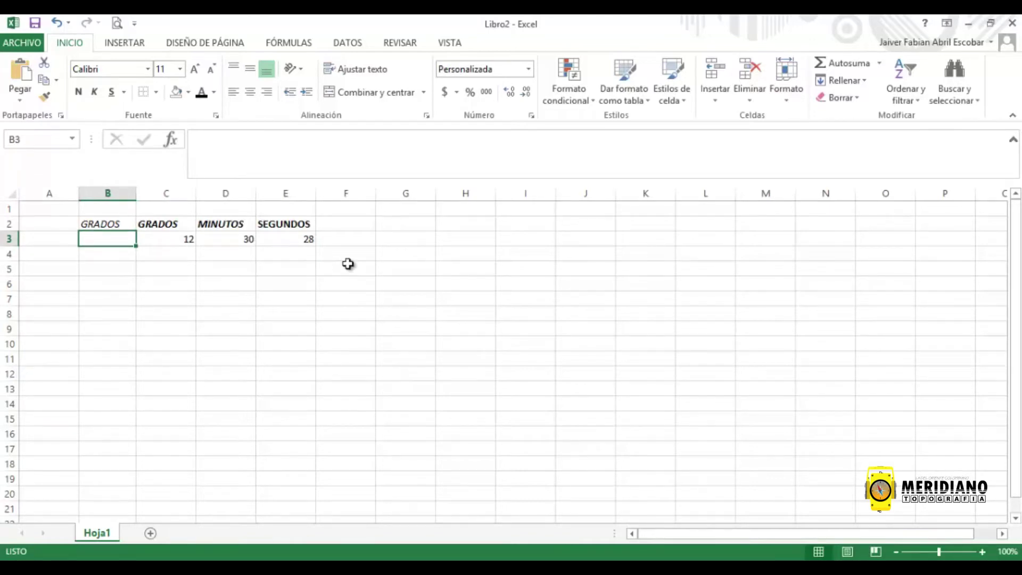
text(12)
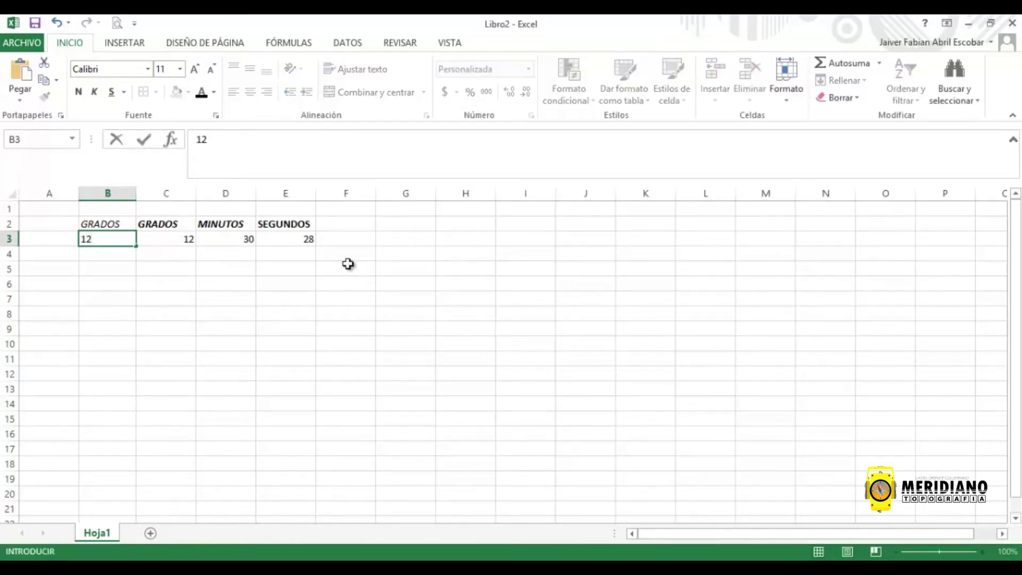
text(:)
text(30)
text(:)
text(28)
key(Return)
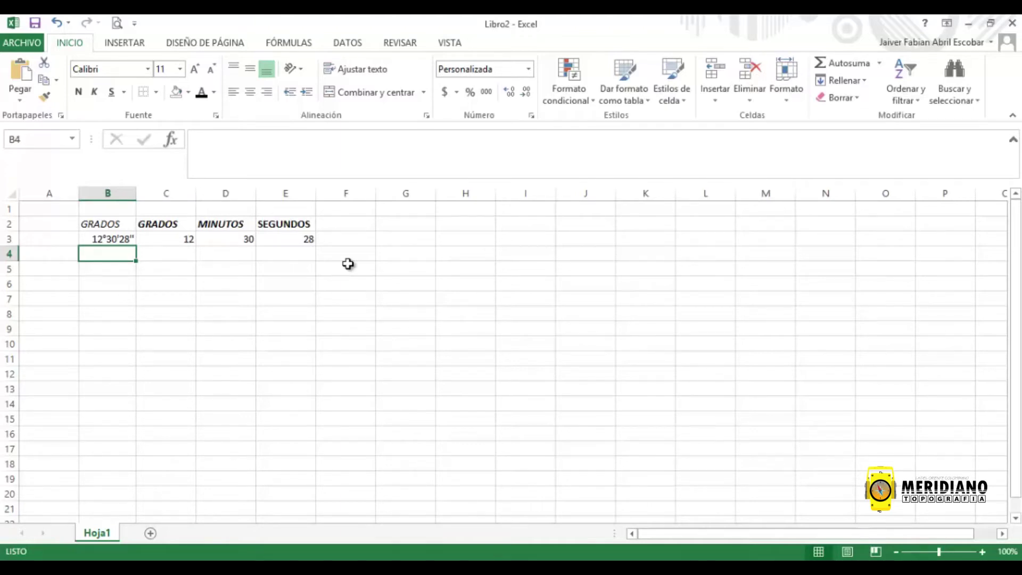
Step: Enter 34, 25, 60 in C4:E4 and 34:25:60 in B4
key(Right)
text(34)
key(Right)
text(25)
key(Right)
text(60)
key(Left)
key(Left)
key(Left)
text(34:25:60)
key(Return)
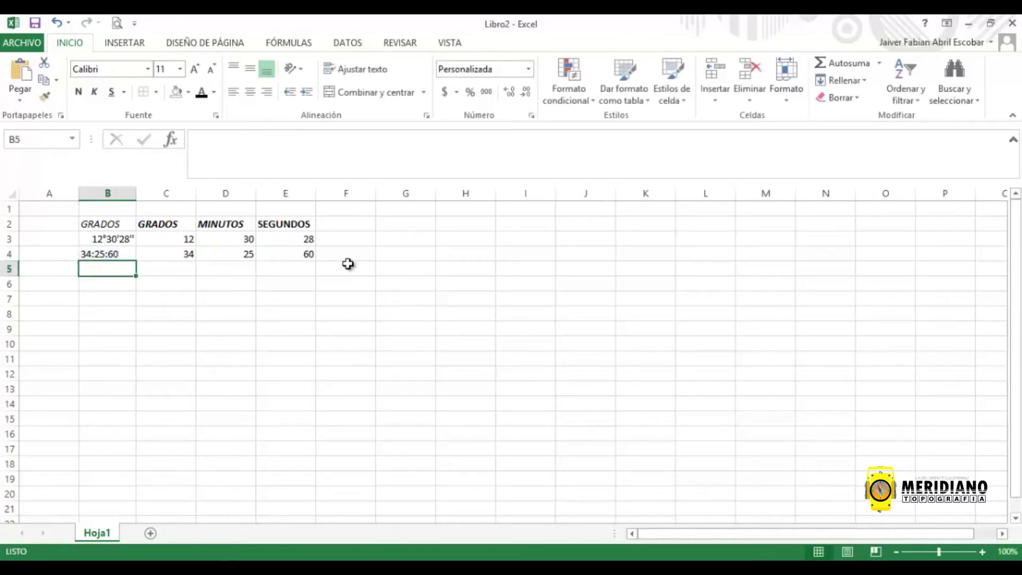
Step: Correct B4 to 34:25:59 so it displays 34°25'59"
click(115, 255)
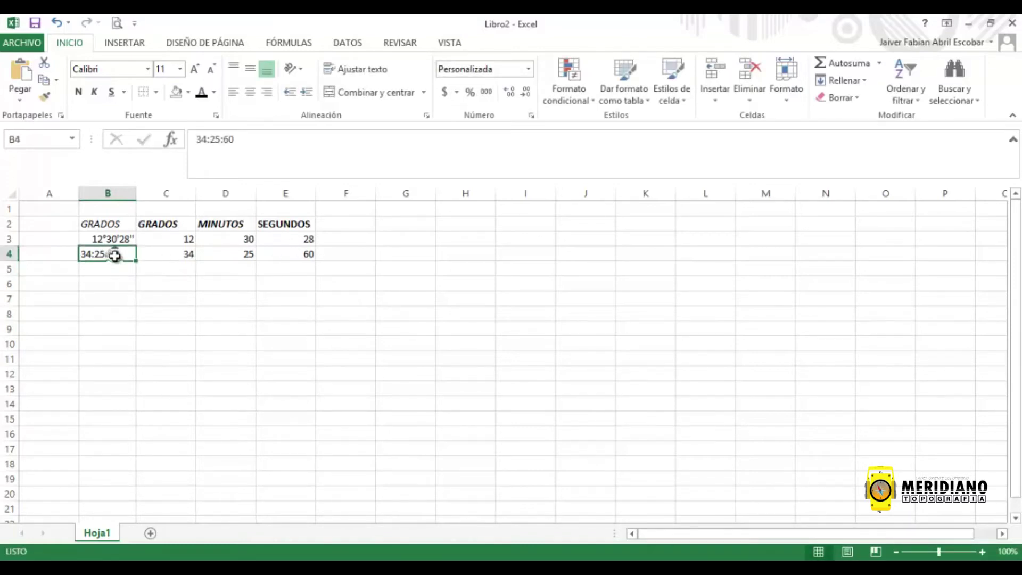
click(119, 239)
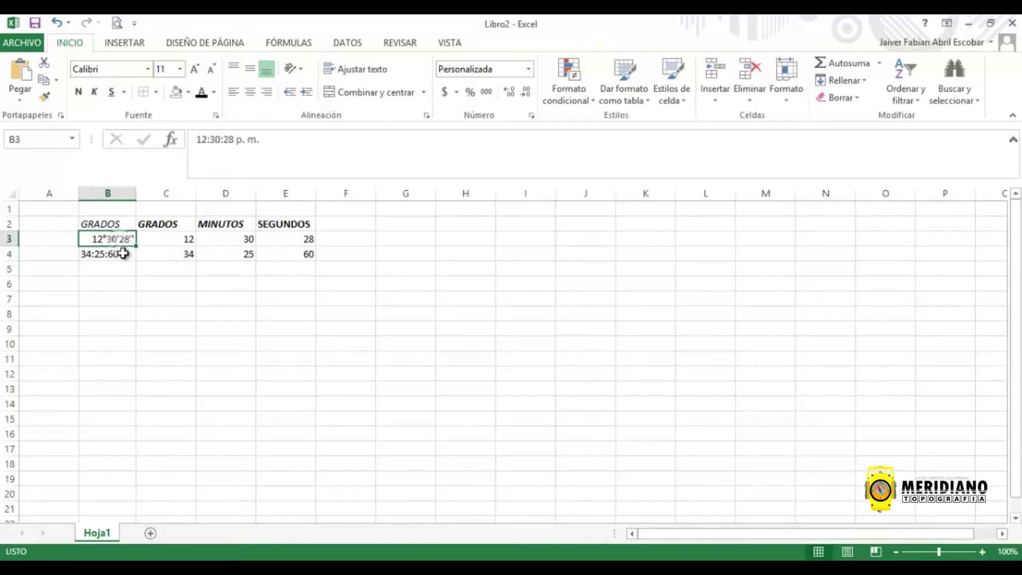
click(123, 254)
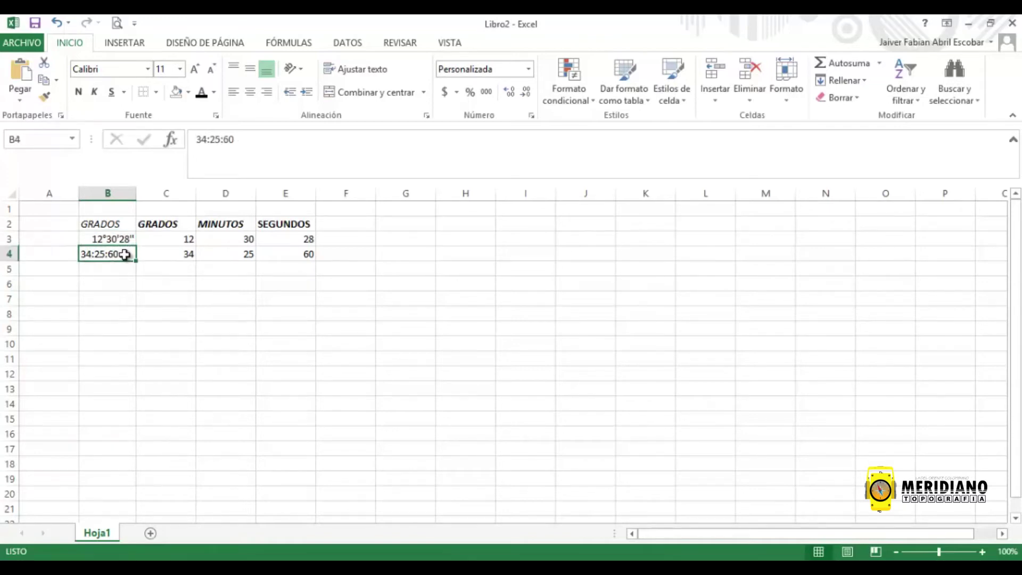
double_click(123, 254)
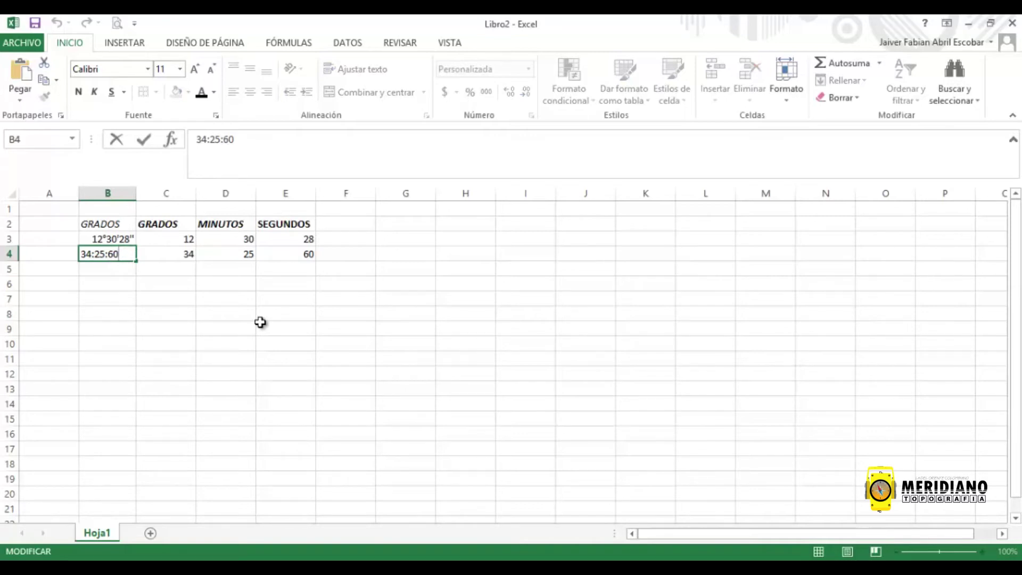
key(BackSpace)
key(BackSpace)
text(9)
key(Return)
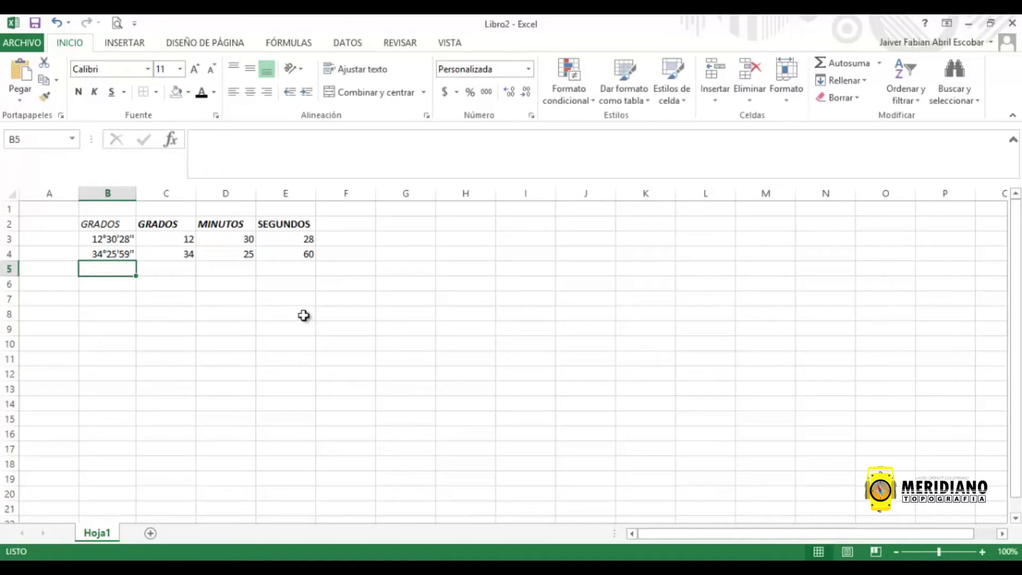
click(497, 268)
drag(144, 242, 296, 253)
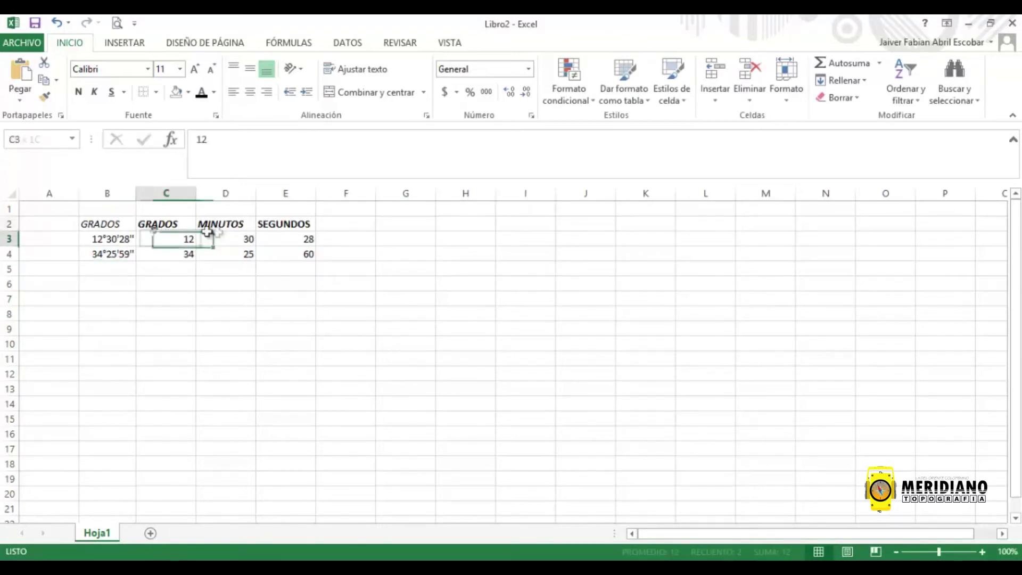
Step: Clear the GRADOS, MINUTOS and SEGUNDOS headers and sample values from C2:E4
key(Delete)
drag(160, 223, 261, 223)
key(Delete)
click(279, 269)
click(162, 219)
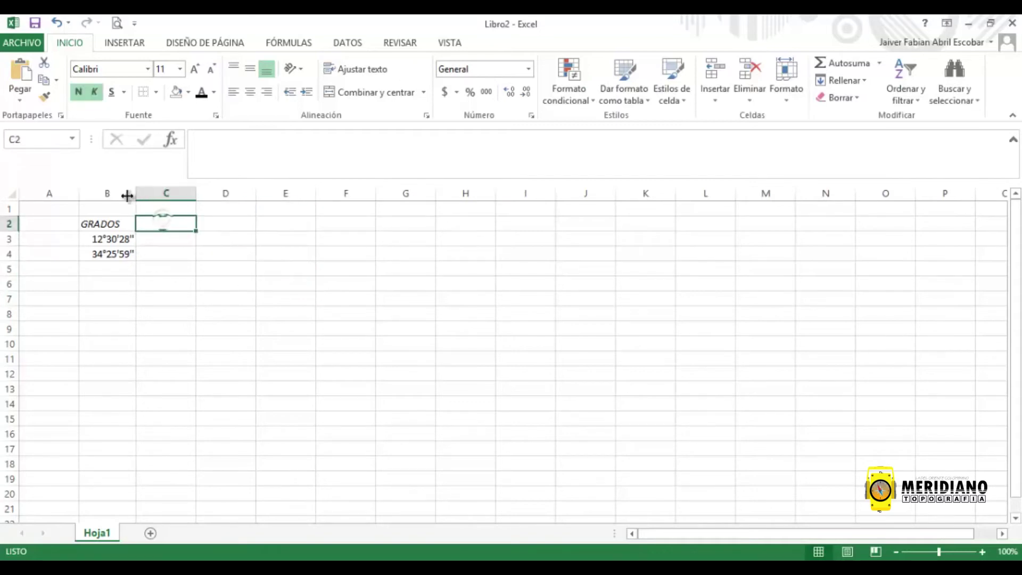
Step: Centre B2:B4 horizontally and vertically and make the GRADOS heading bold
drag(112, 224, 114, 254)
click(250, 91)
click(249, 69)
click(112, 222)
click(78, 91)
Step: Enter the DECIMALES heading in C2
click(161, 220)
text(DEC)
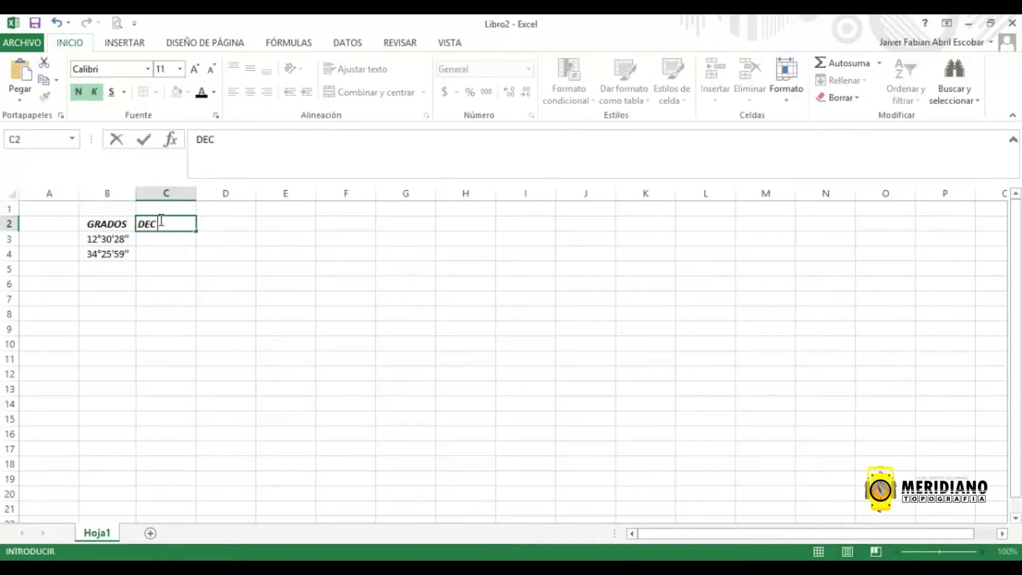
text(IMALEES)
click(367, 449)
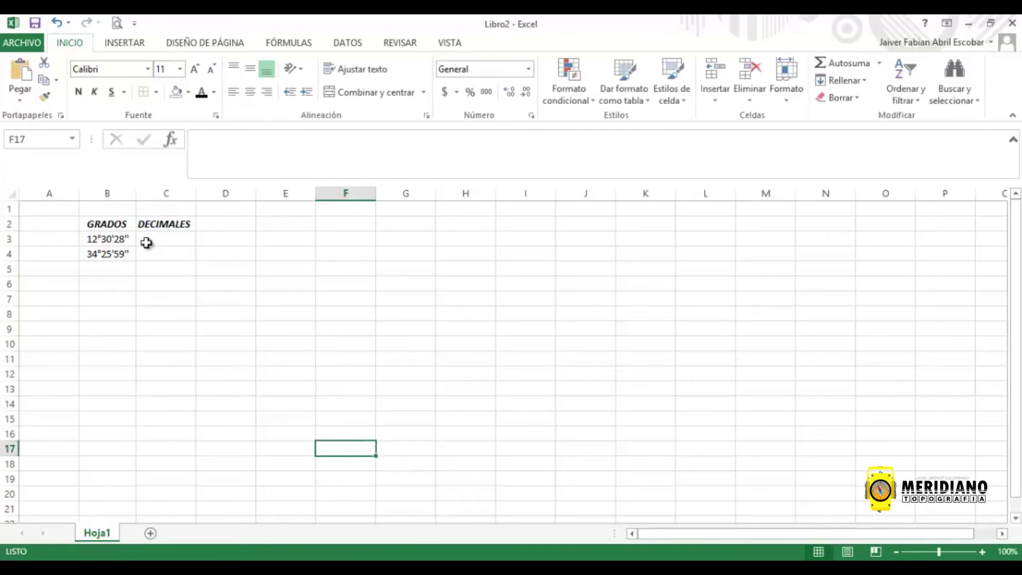
click(146, 241)
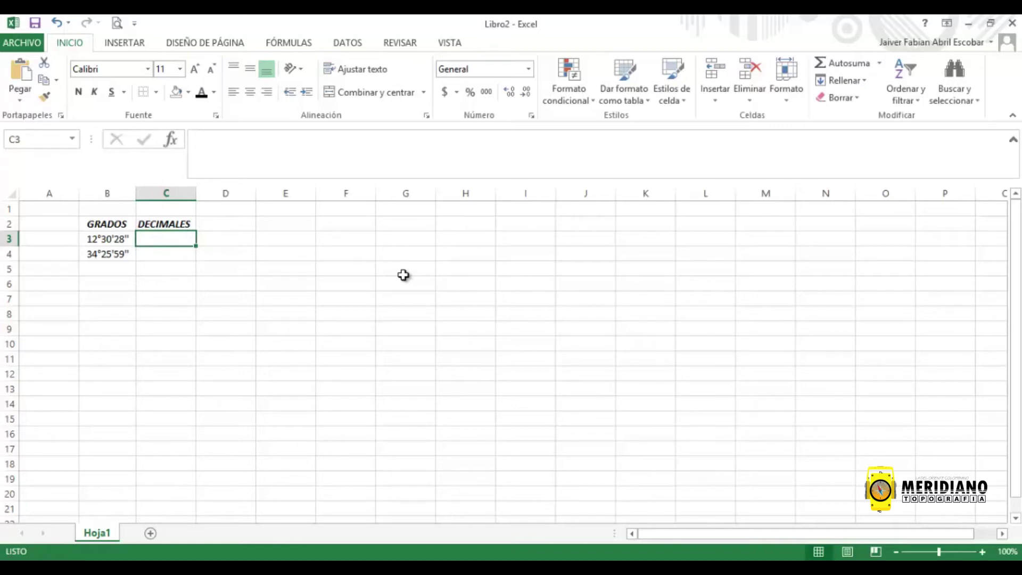
Step: Enter =(B3*24) in C3 and =(B4*24) in C4, giving 12.5077778 and 34.4330556
text(=()
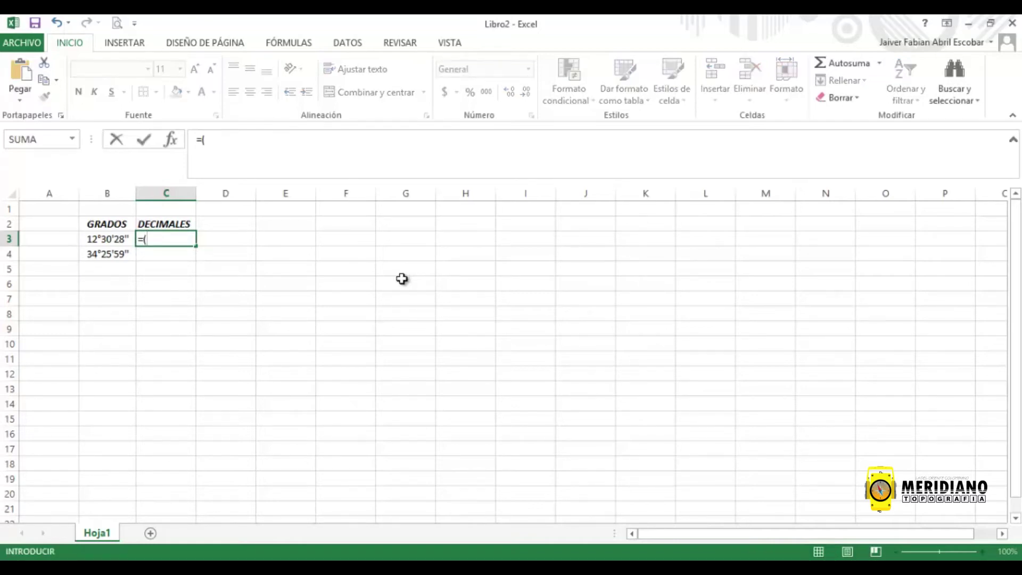
click(108, 242)
text(*)
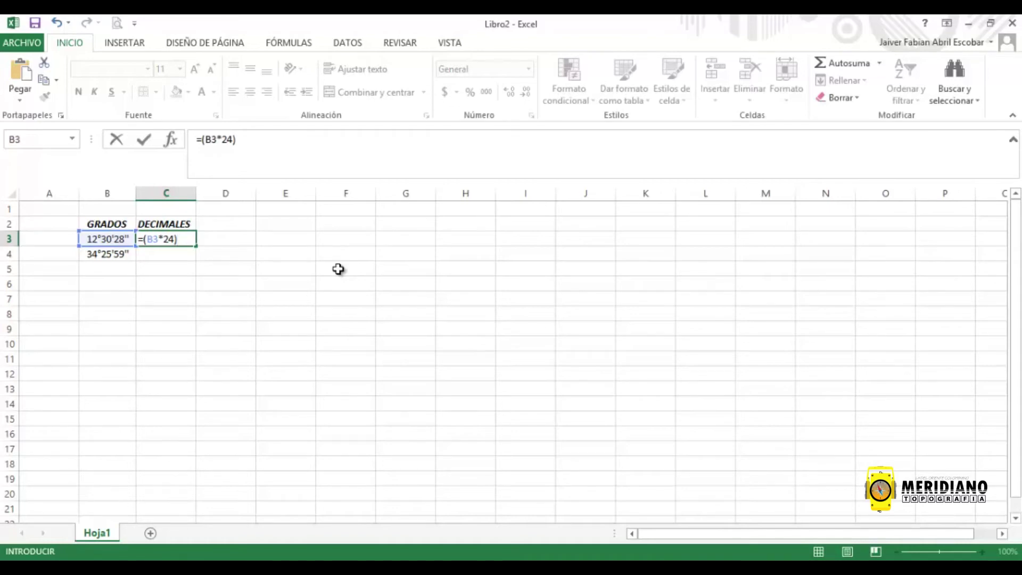
key(Return)
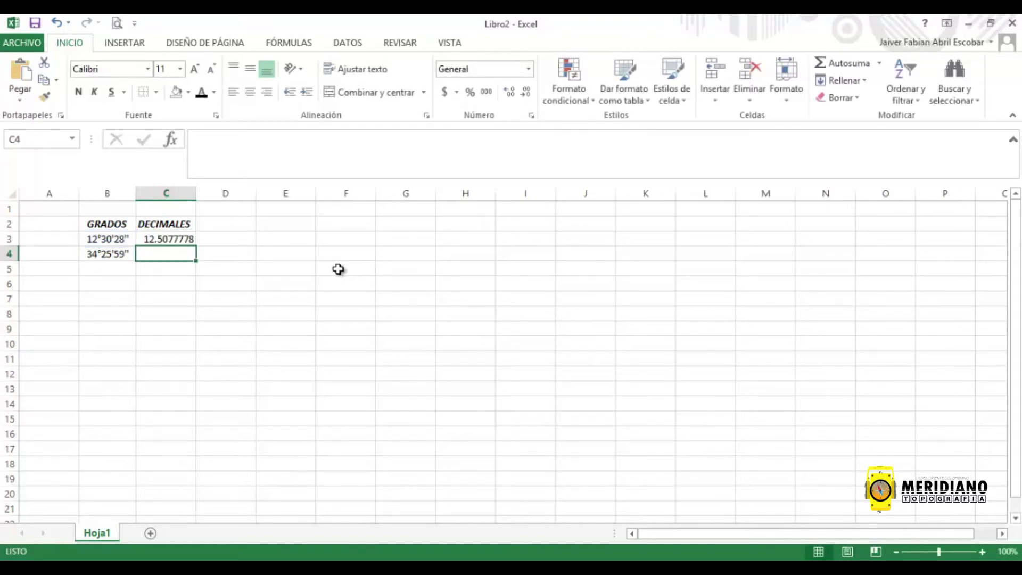
text(=()
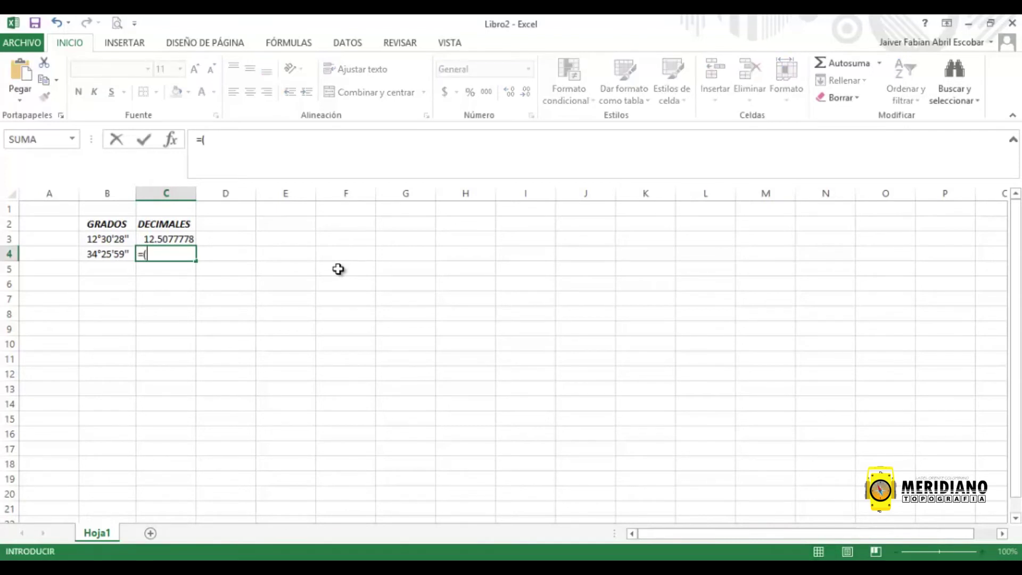
click(106, 254)
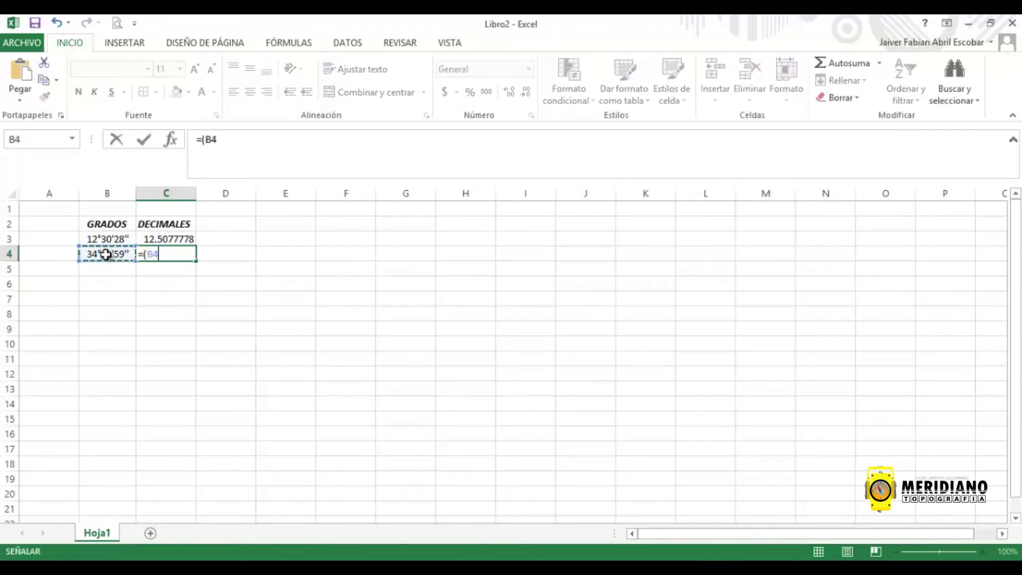
text(*)
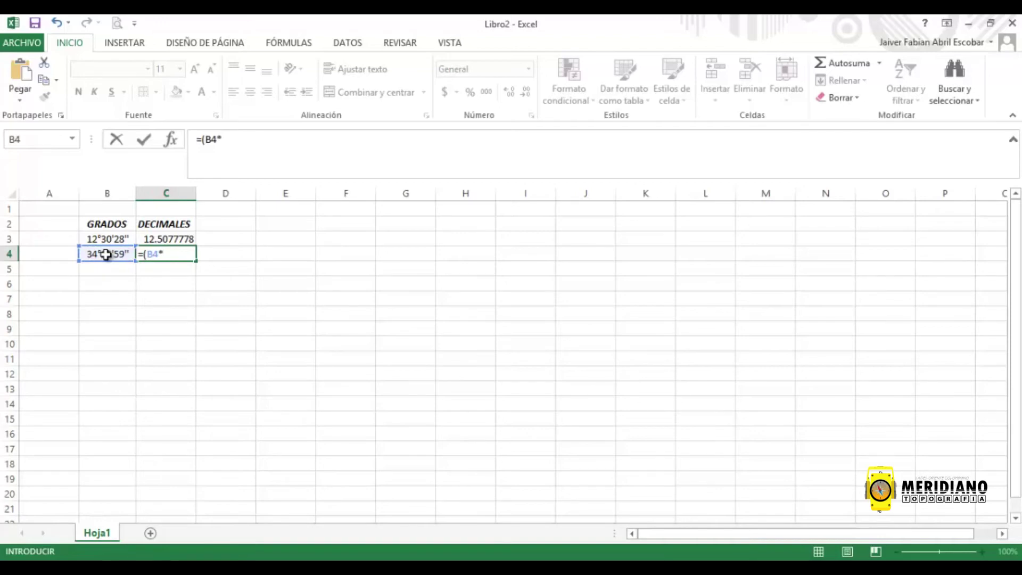
key(Return)
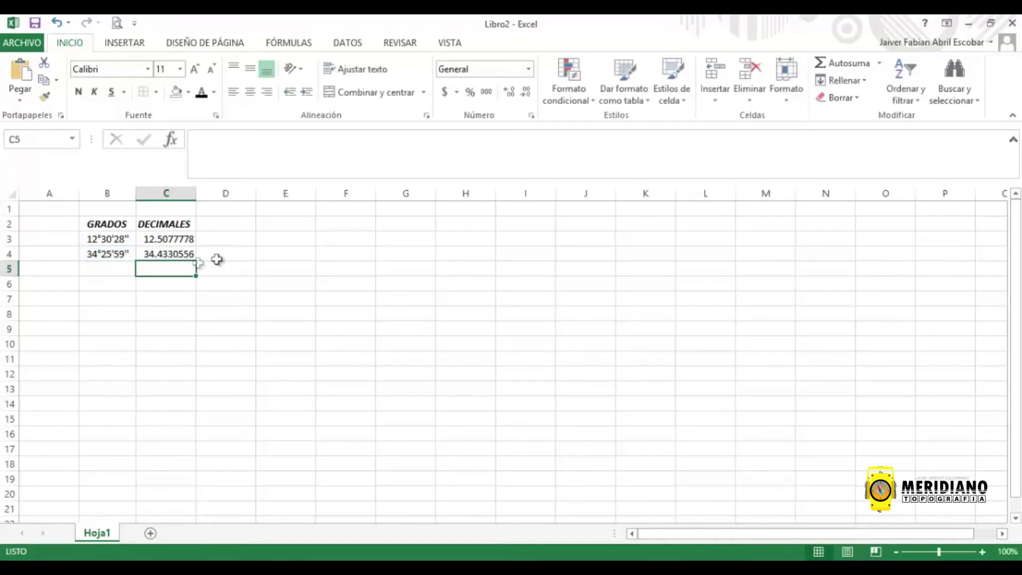
drag(177, 222, 173, 254)
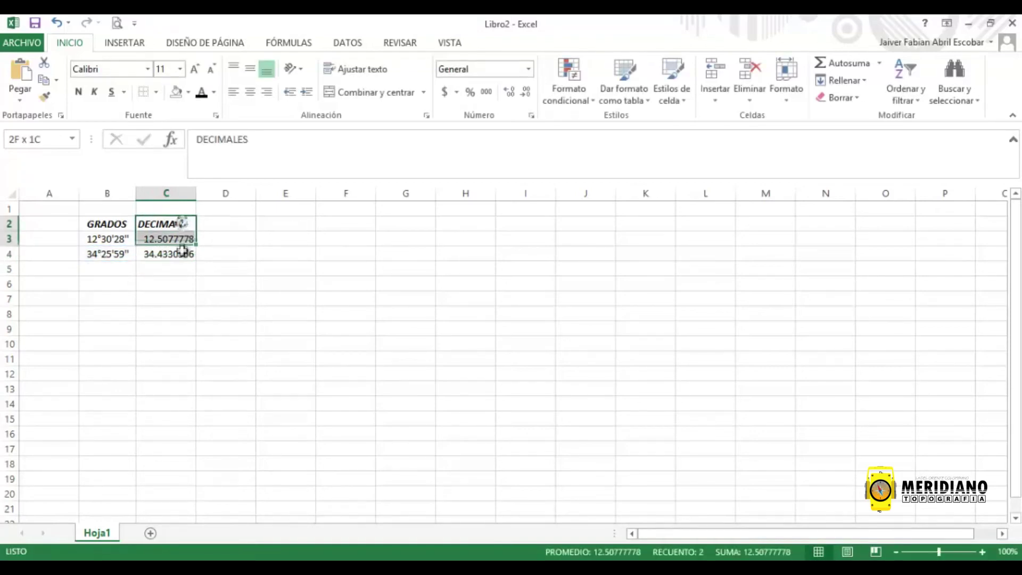
Step: Copy C2:C4 and paste only its values into E2:E4
right_click(176, 246)
click(263, 274)
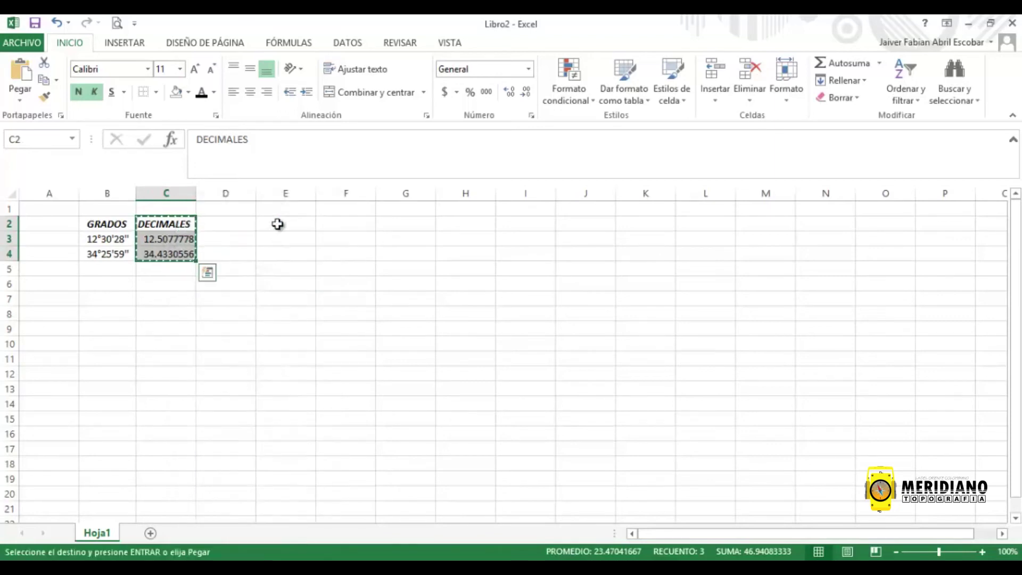
drag(276, 224, 277, 248)
right_click(286, 234)
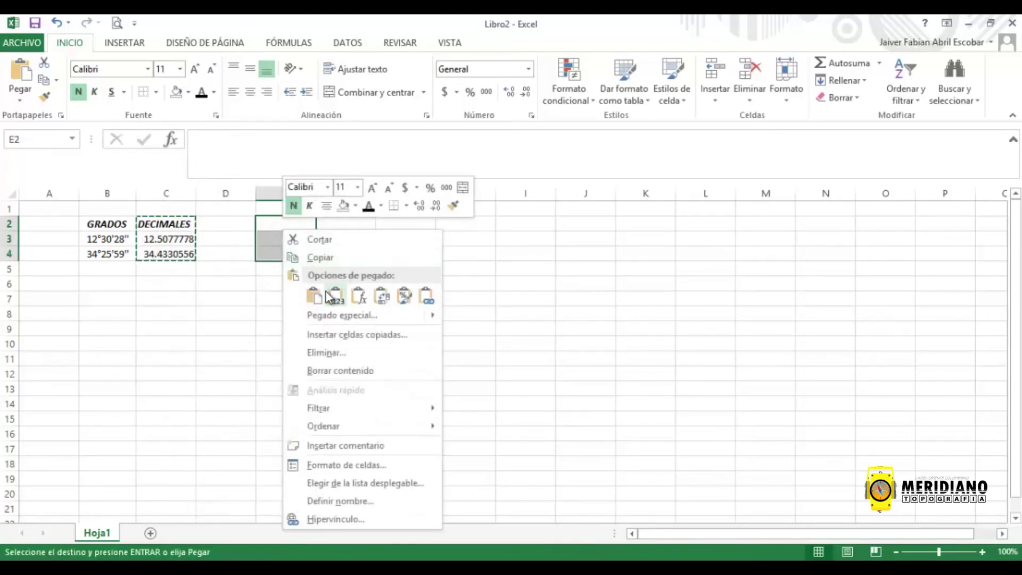
click(313, 295)
click(334, 296)
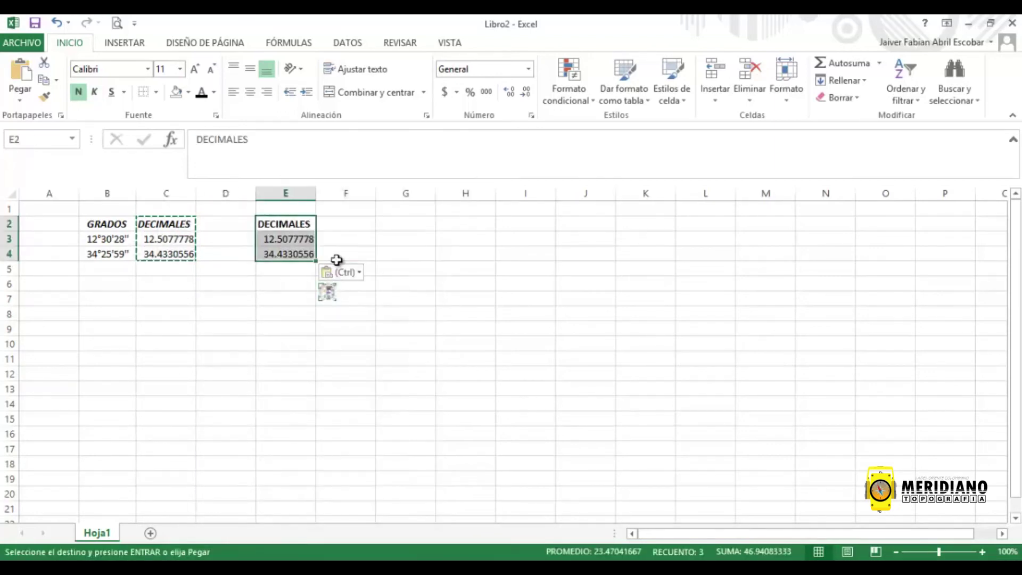
Step: Copy the GRADOS heading from B2 into F2 and make it bold
click(107, 224)
right_click(118, 223)
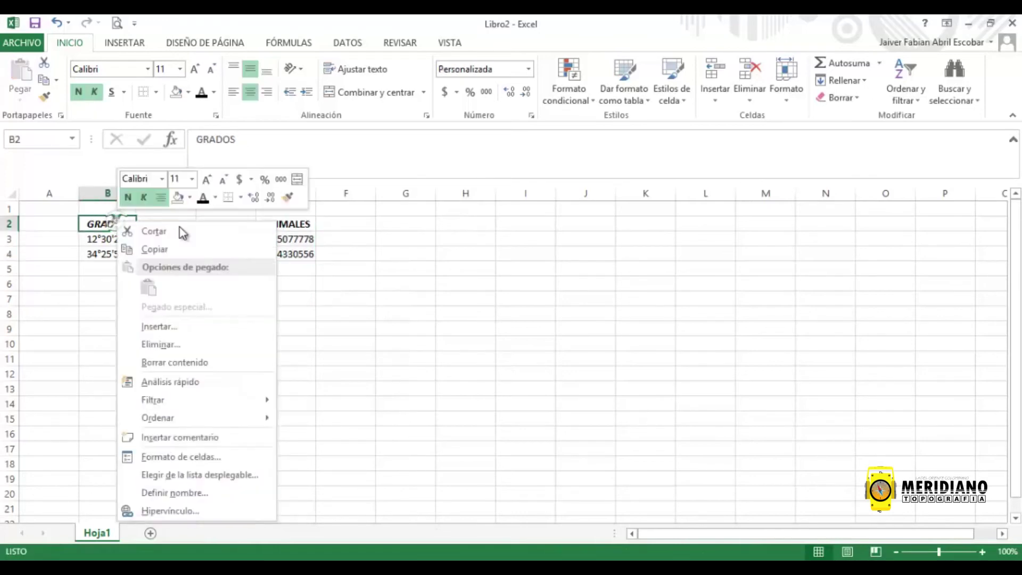
click(191, 247)
click(336, 223)
right_click(335, 224)
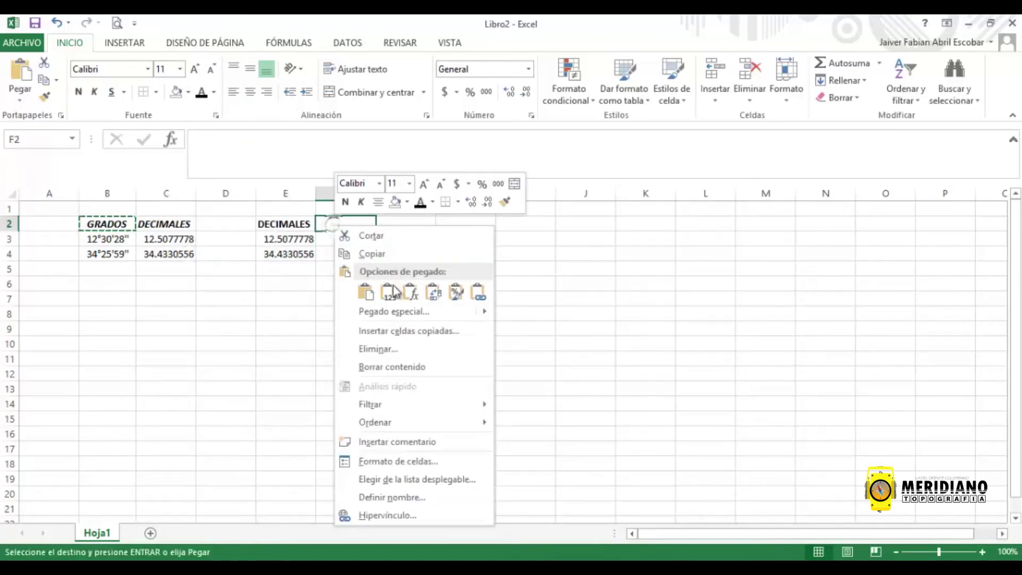
click(384, 295)
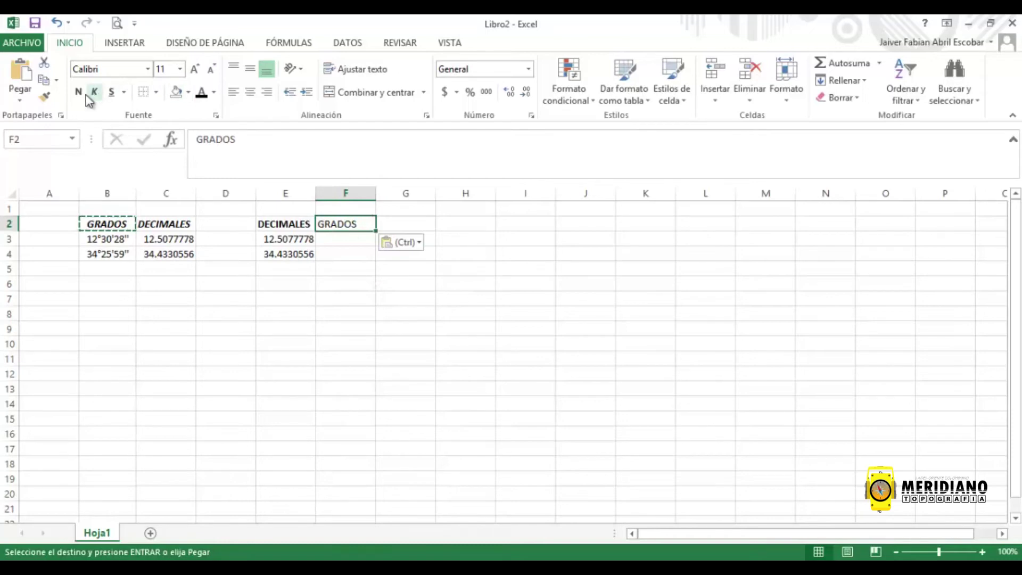
key(ctrl+n)
click(342, 241)
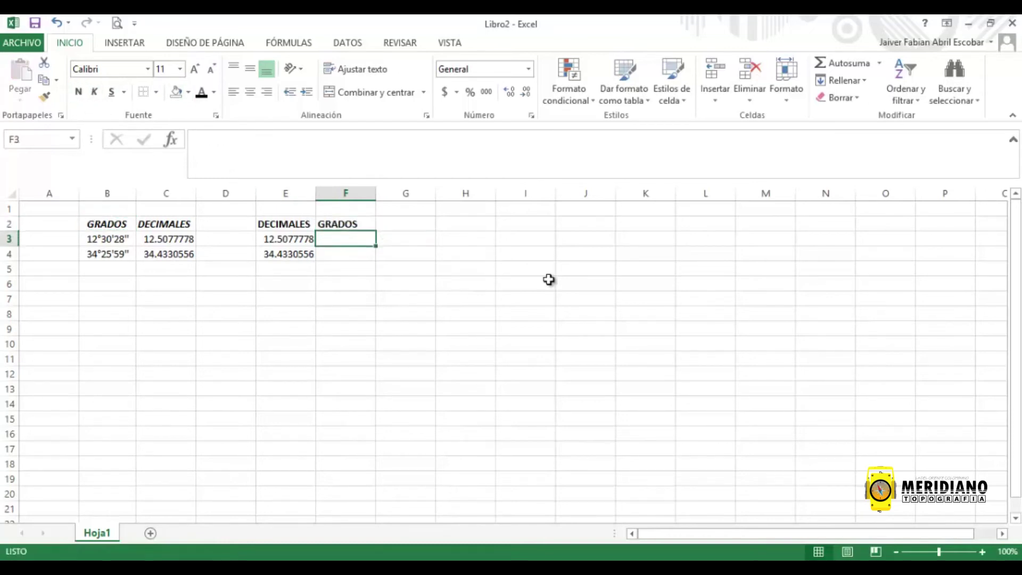
text(=()
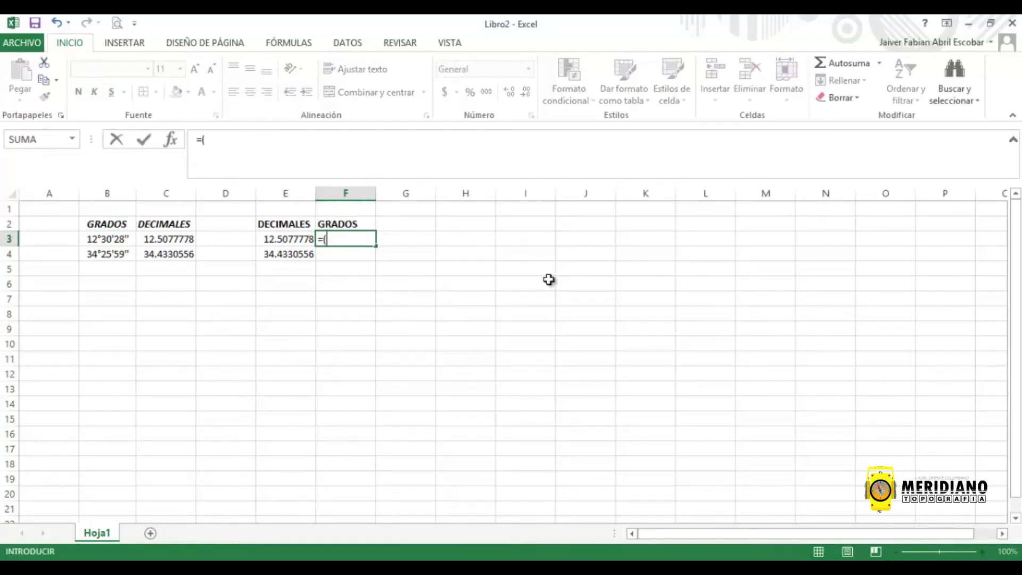
Step: Enter =(E3/24) in F3 and =(E4/24) in F4, giving 0.52115741 and 1.43471065
click(308, 240)
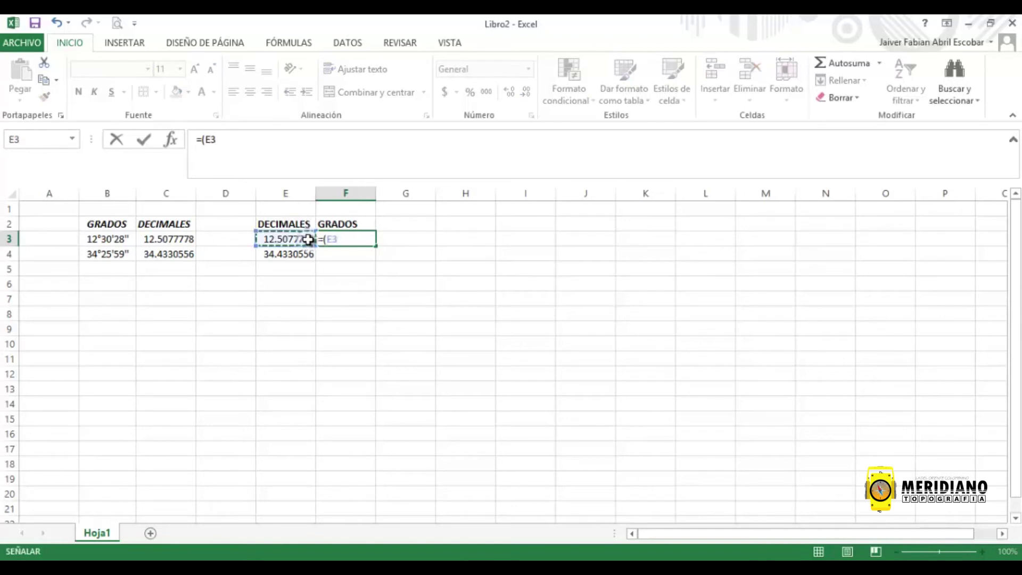
text(/24)
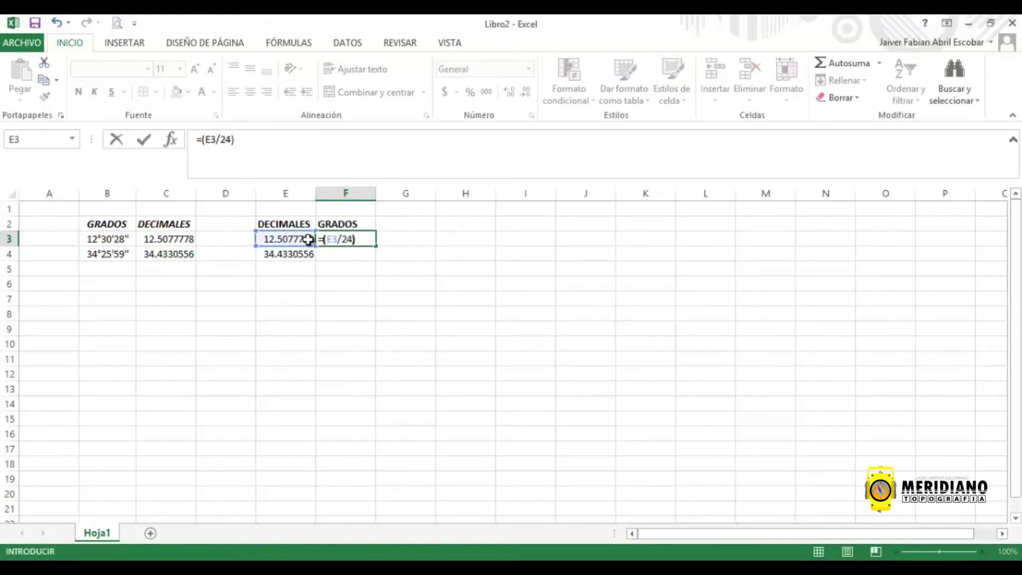
key(Return)
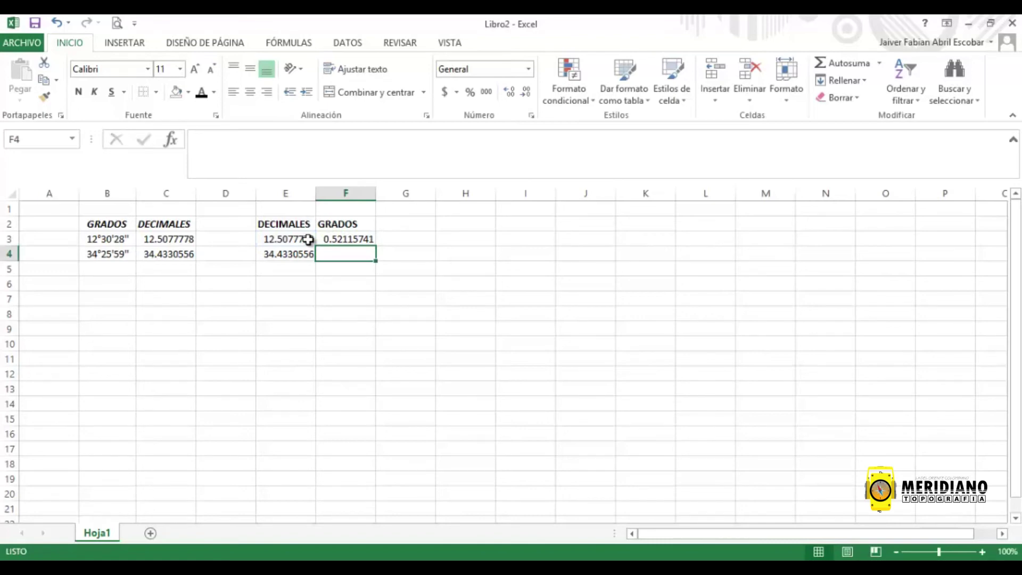
text(=()
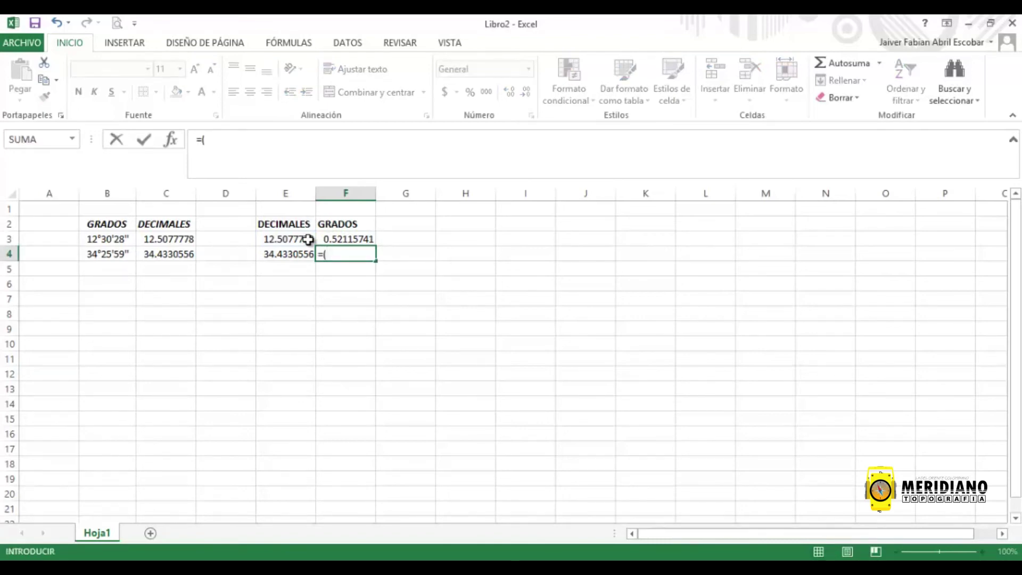
click(299, 257)
text(/24)
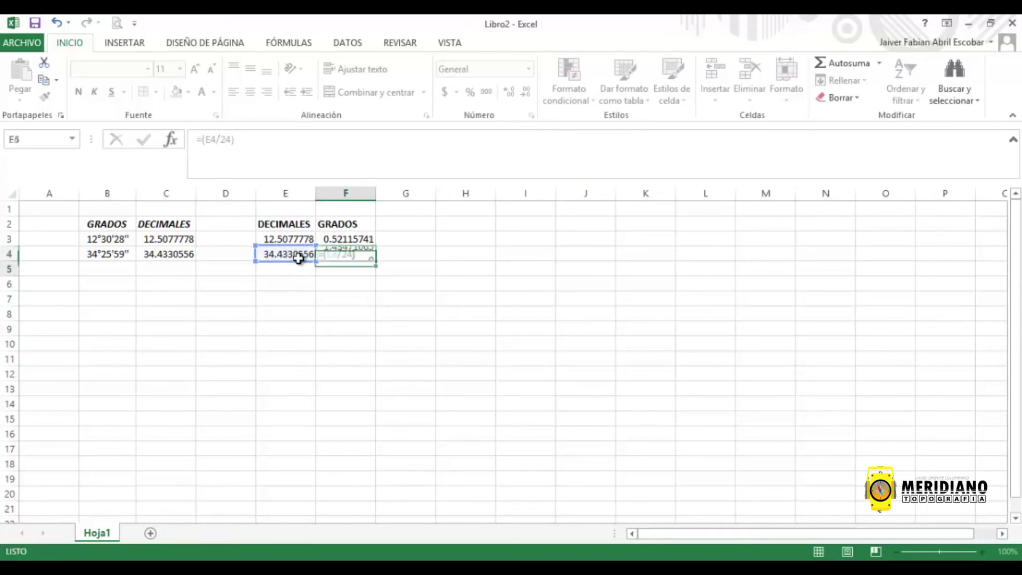
key(Return)
click(463, 253)
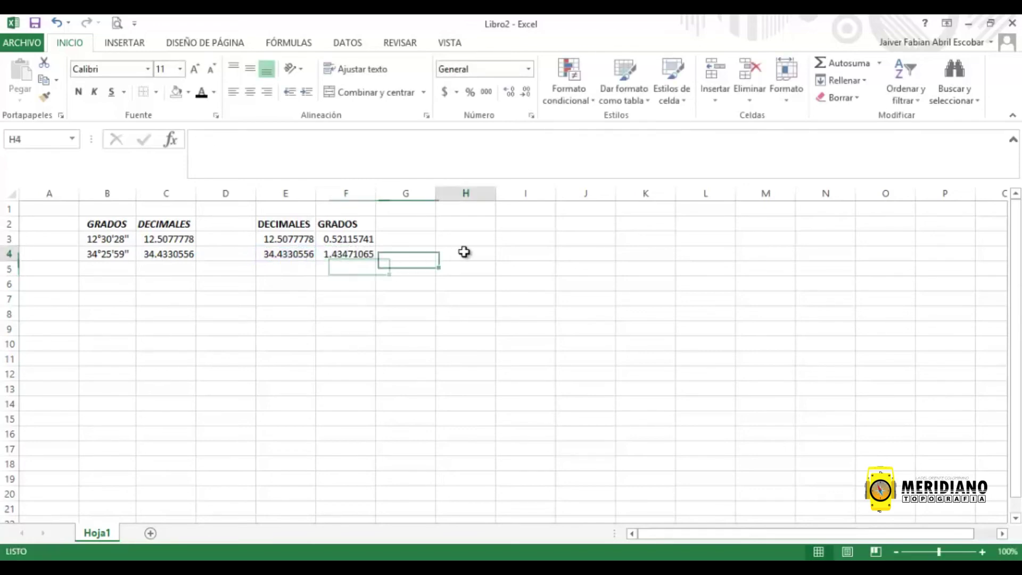
click(373, 239)
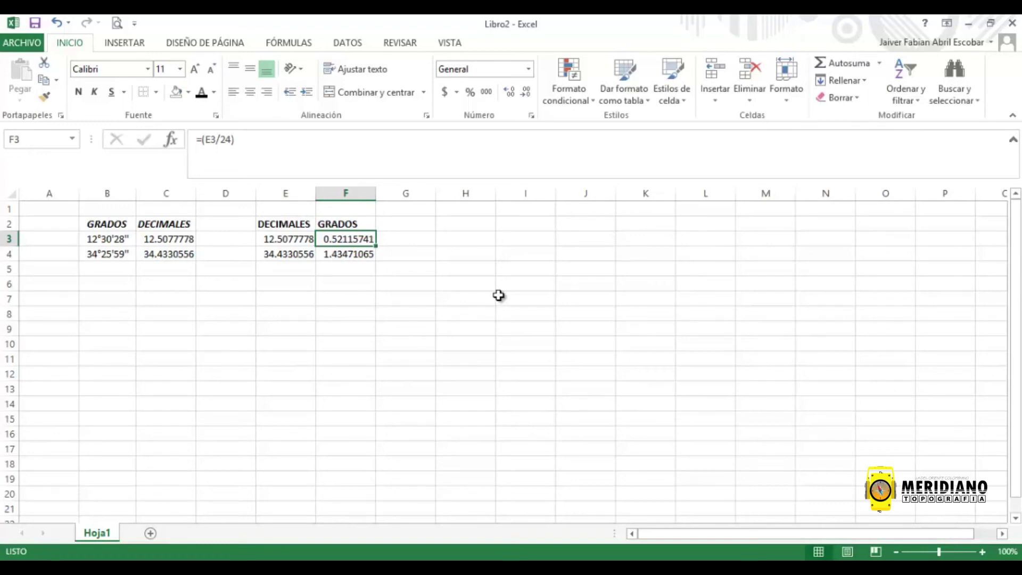
click(353, 189)
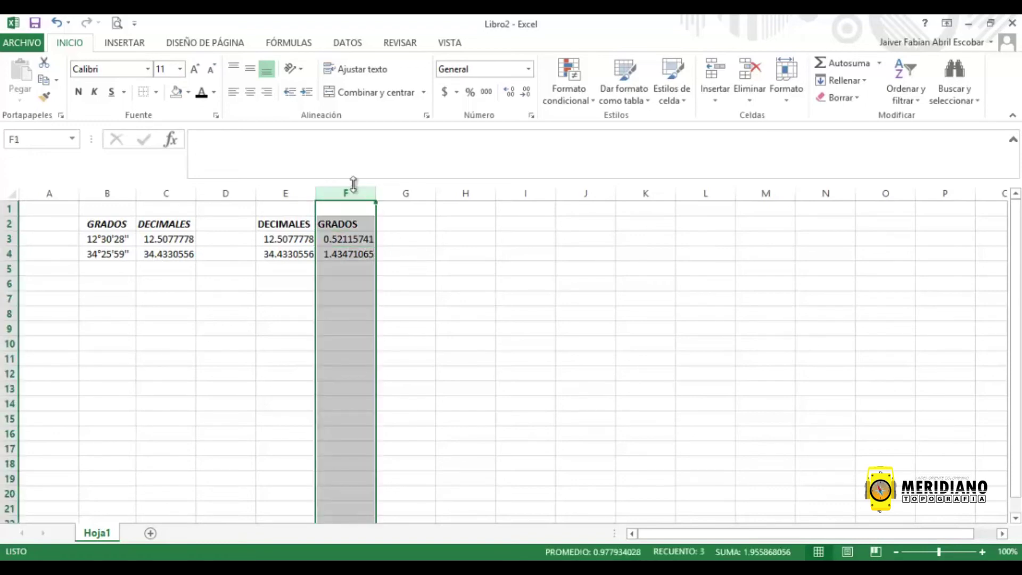
Step: Apply the custom [h]°mm'ss'' degree format to column F
click(529, 68)
click(522, 417)
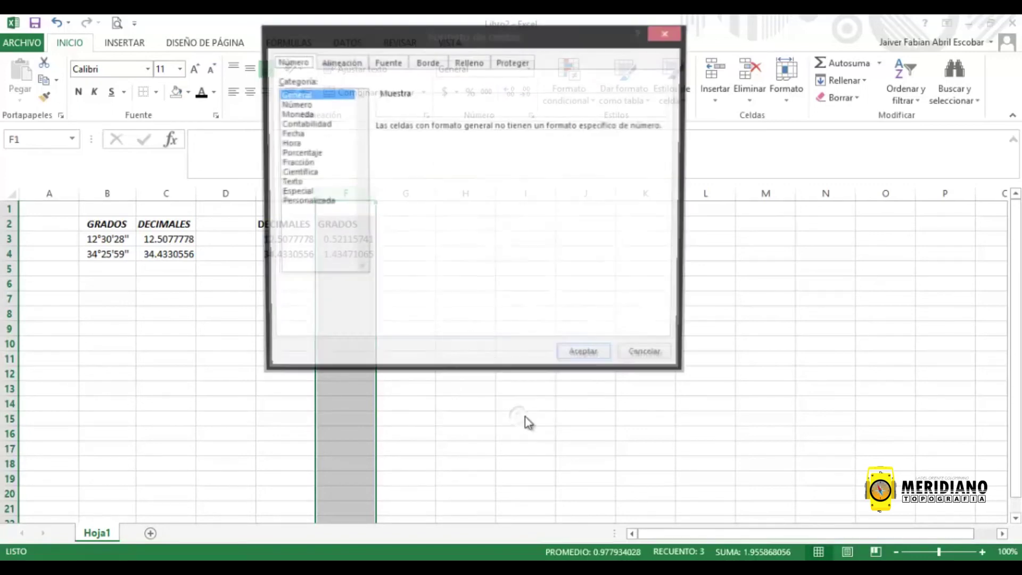
click(327, 203)
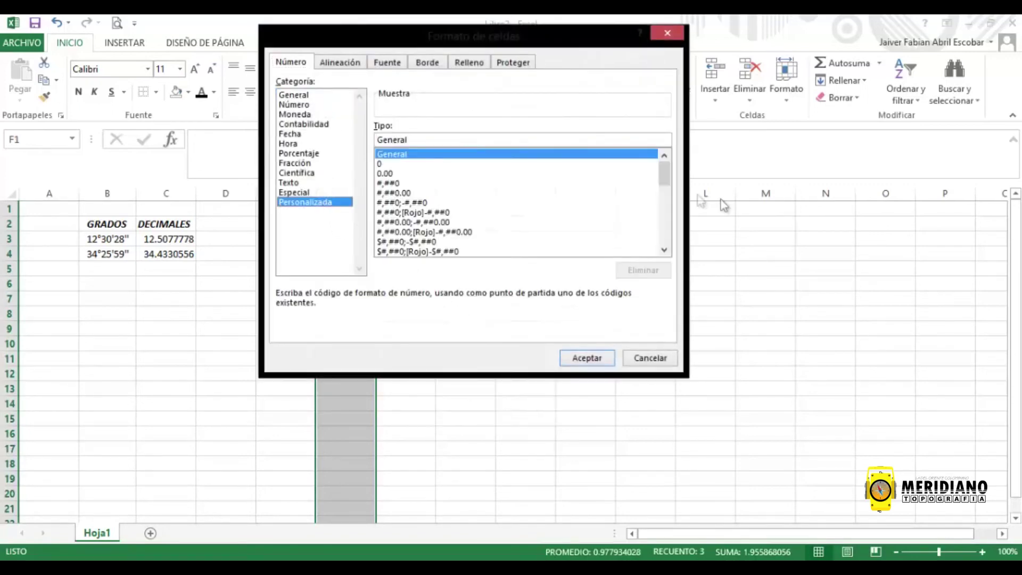
drag(664, 173, 668, 232)
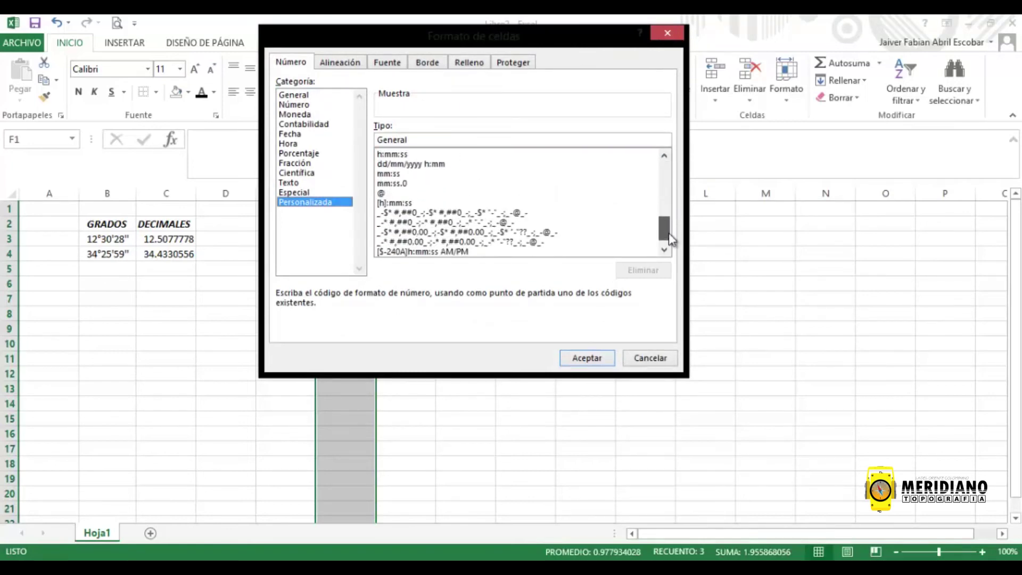
click(664, 249)
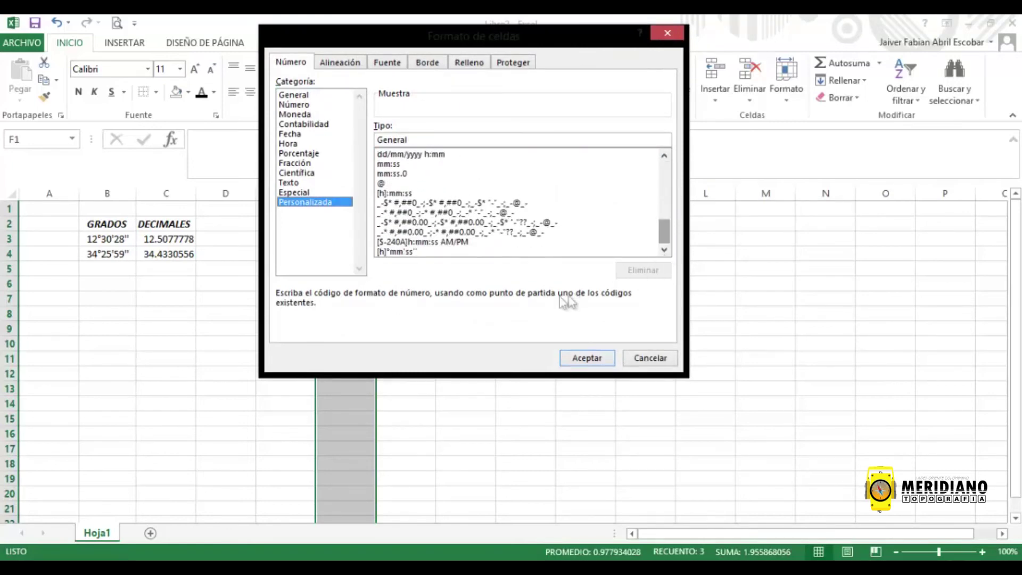
click(394, 251)
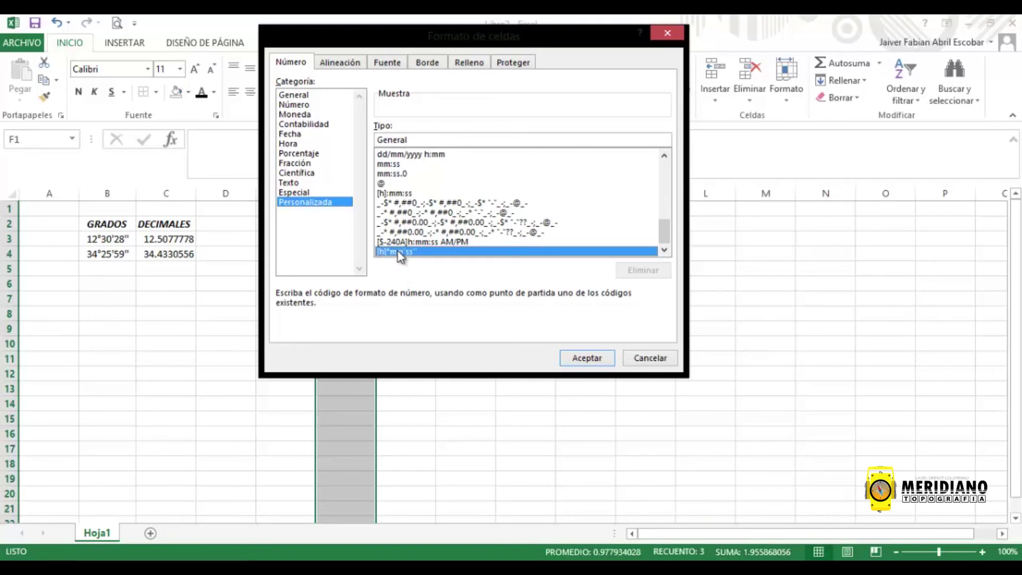
click(587, 357)
click(531, 284)
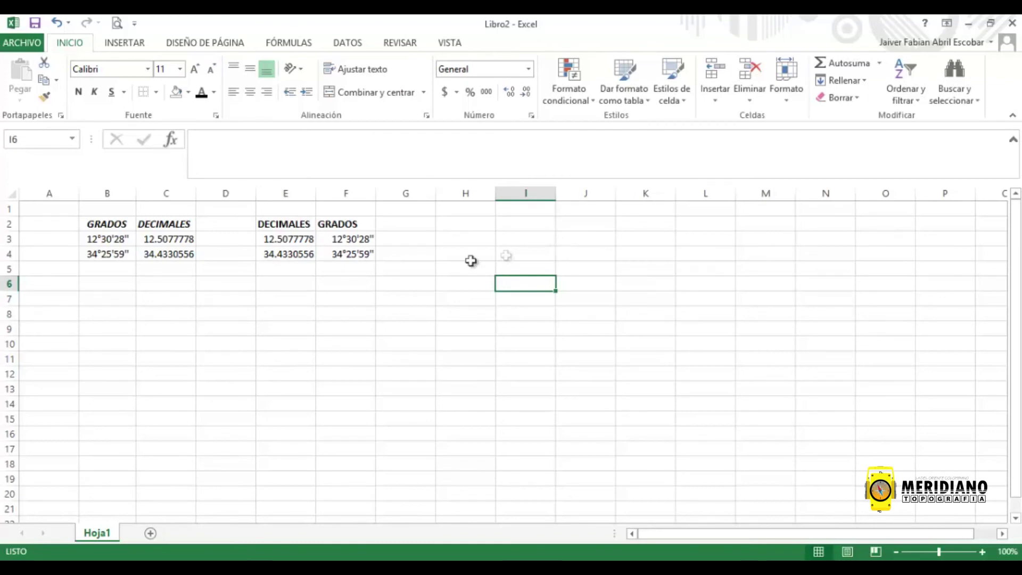
Step: Re-commit the F3 formula so F3:F4 show 12°30'28" and 34°25'59"
click(343, 239)
double_click(343, 239)
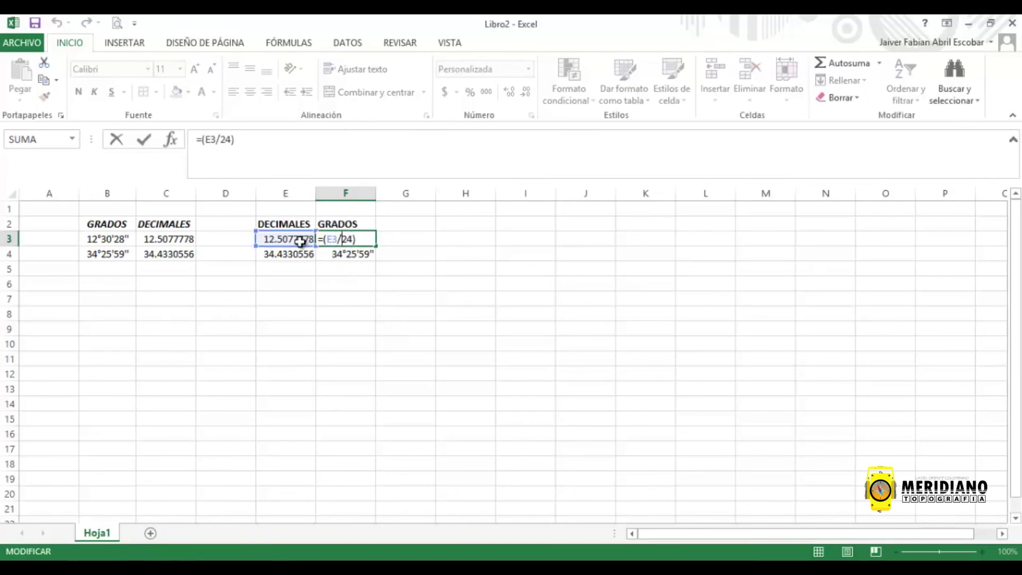
key(Return)
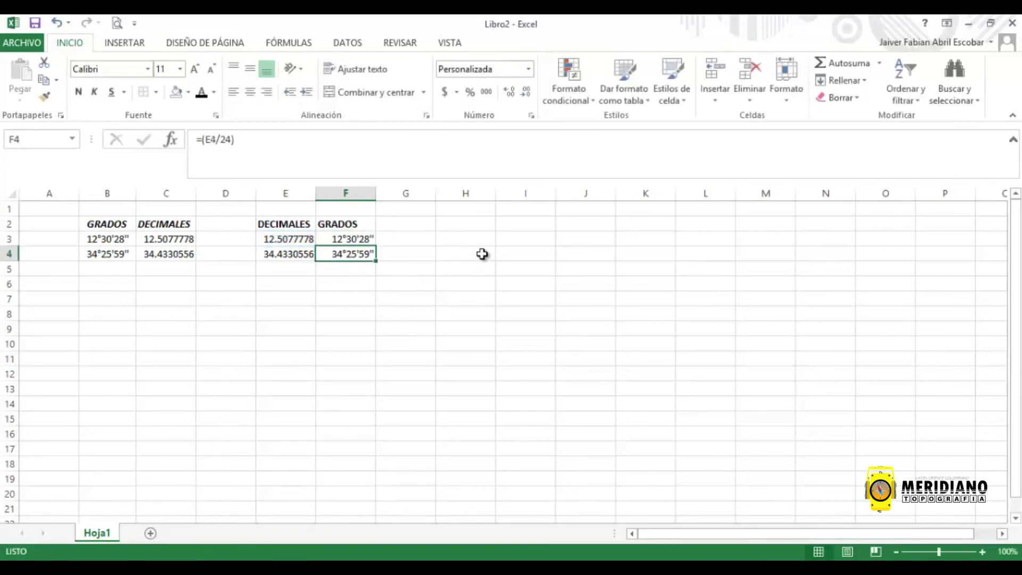
click(483, 254)
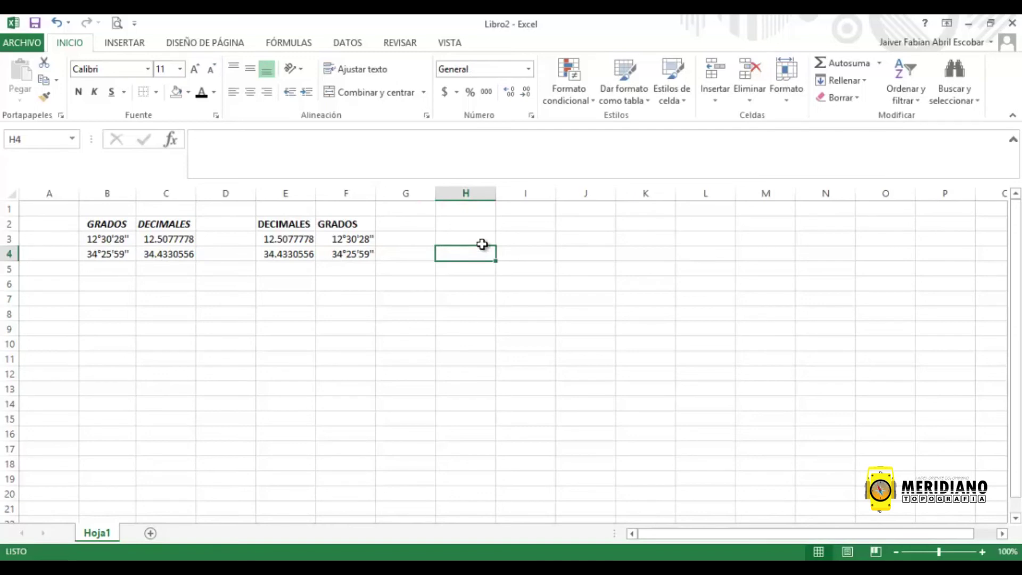
click(406, 331)
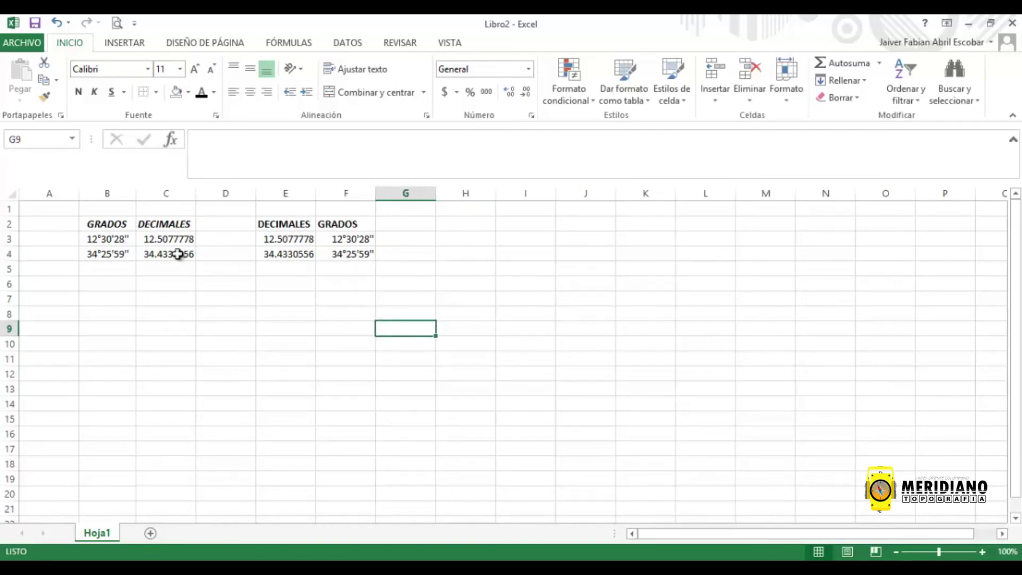
click(94, 223)
Step: Copy the GRADOS/DECIMALES table B2:C4 and paste it at B7
drag(93, 224, 167, 252)
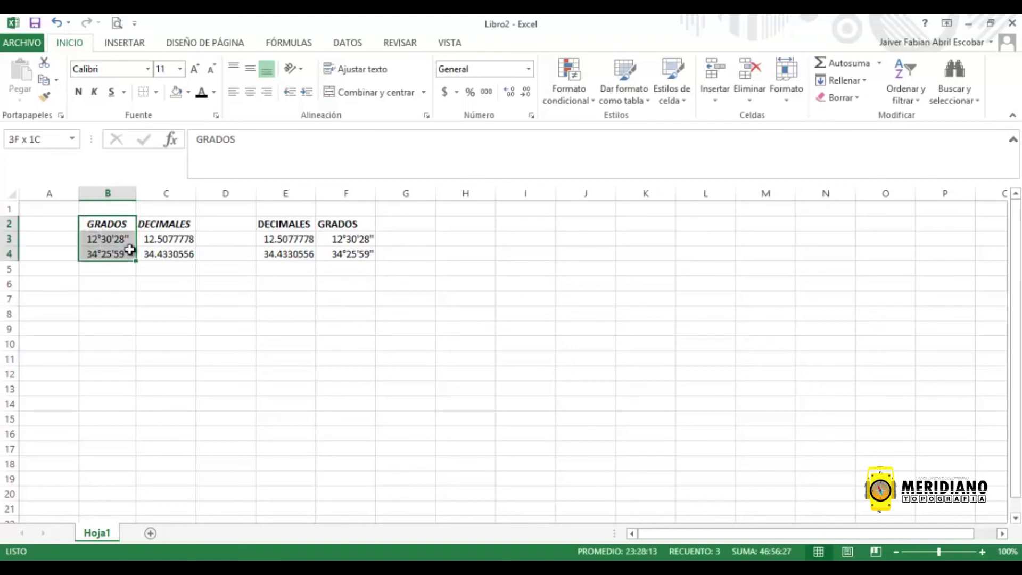
right_click(168, 226)
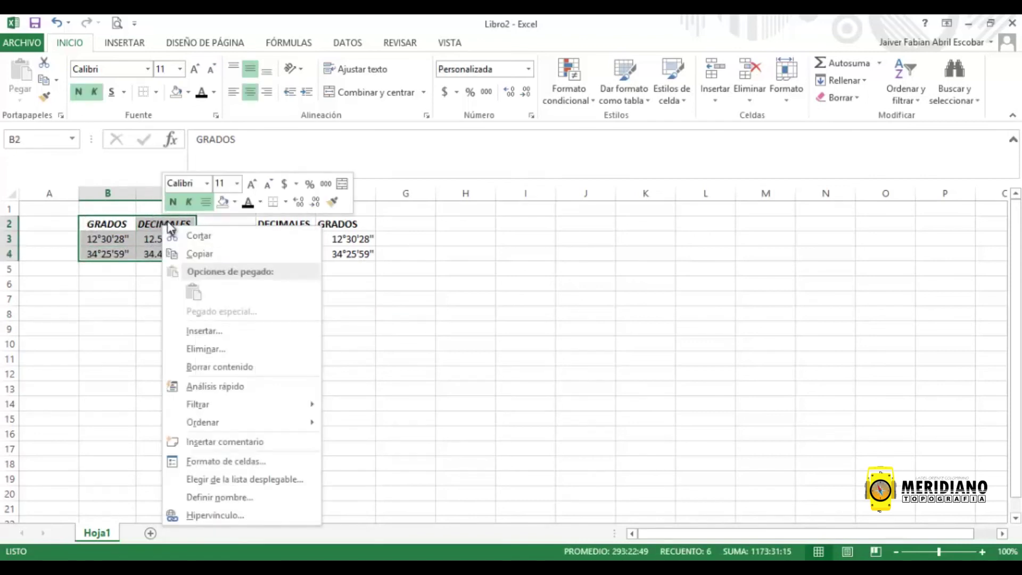
click(242, 255)
click(97, 302)
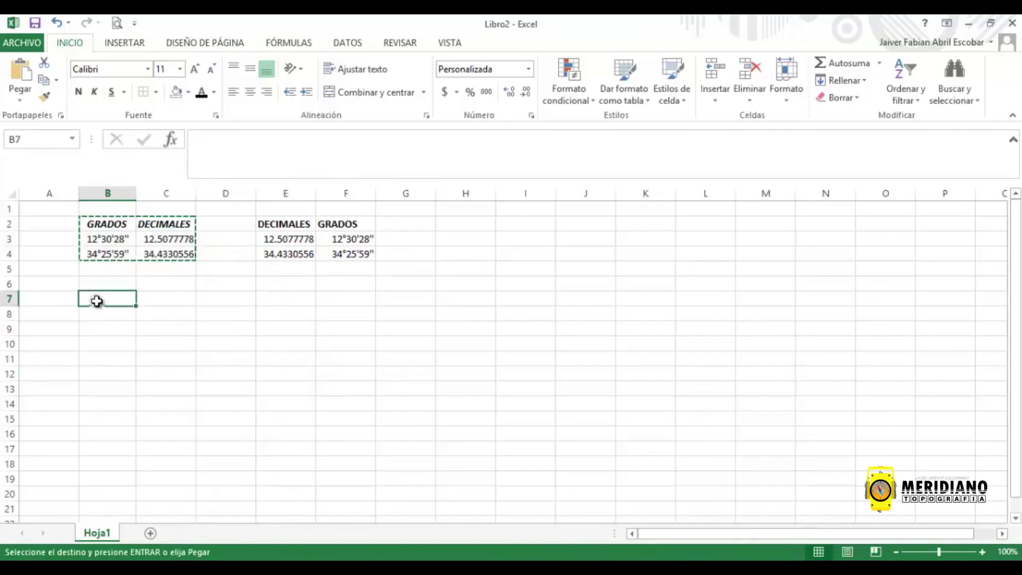
right_click(99, 306)
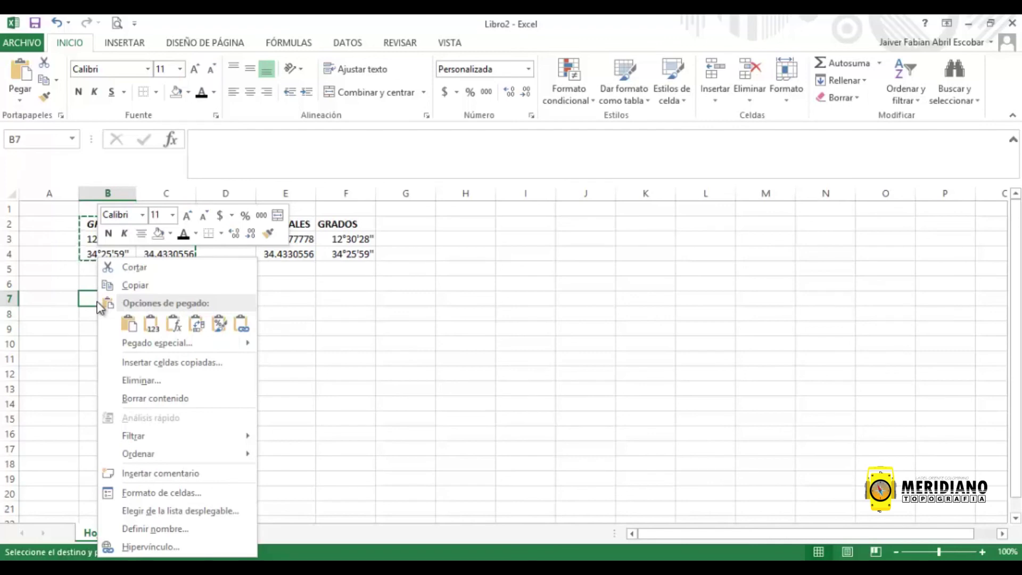
click(129, 323)
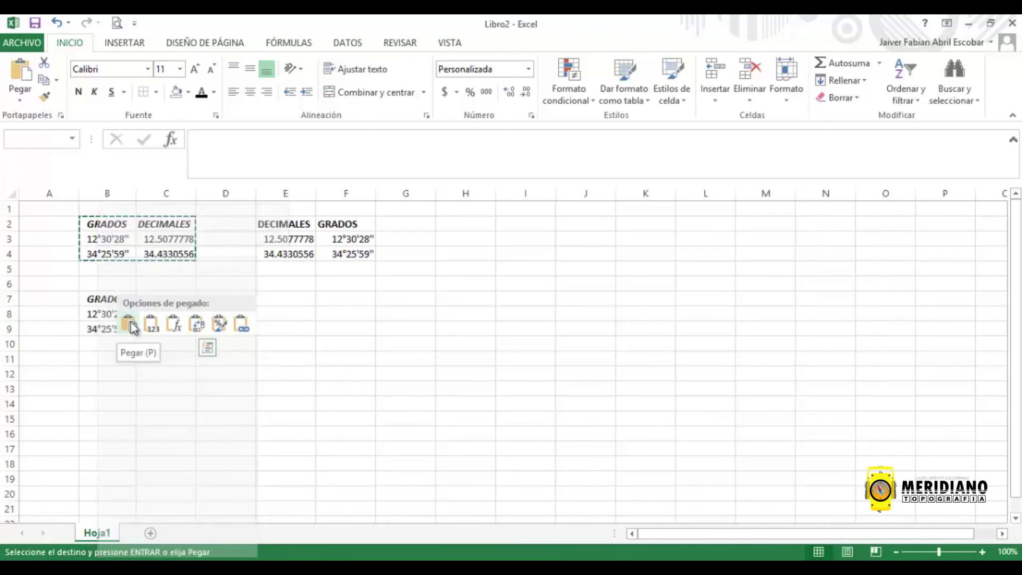
click(129, 323)
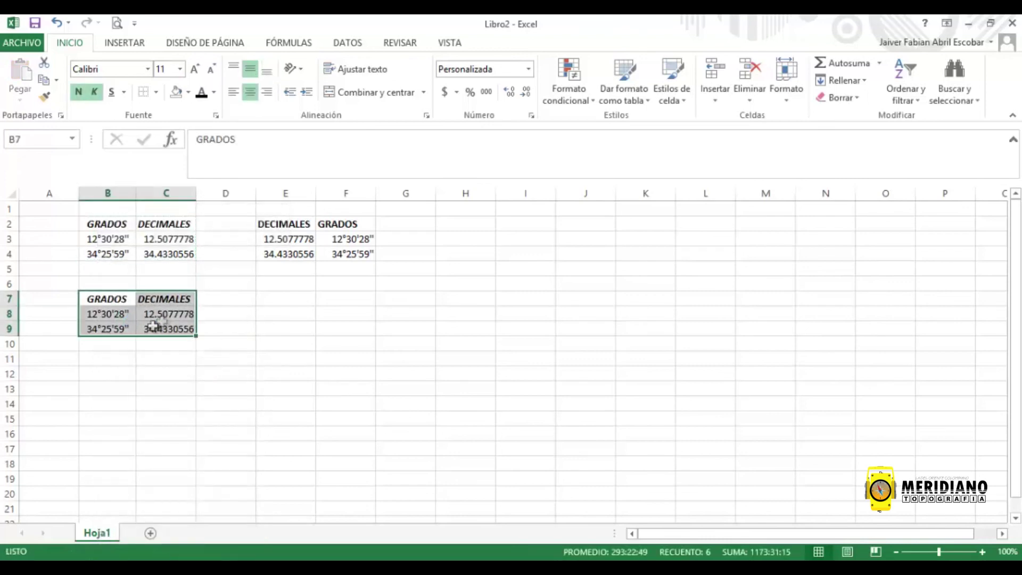
Step: Change the angle in B8 to 50°20'30", converting to 50.3416667
double_click(96, 316)
key(Escape)
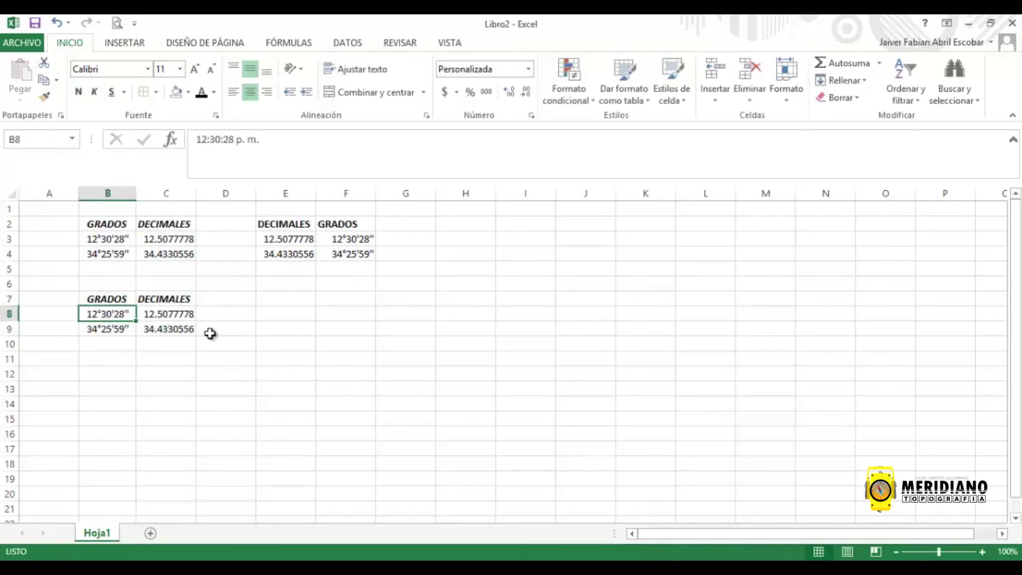
text(50°)
text(20')
text(30)
key(Return)
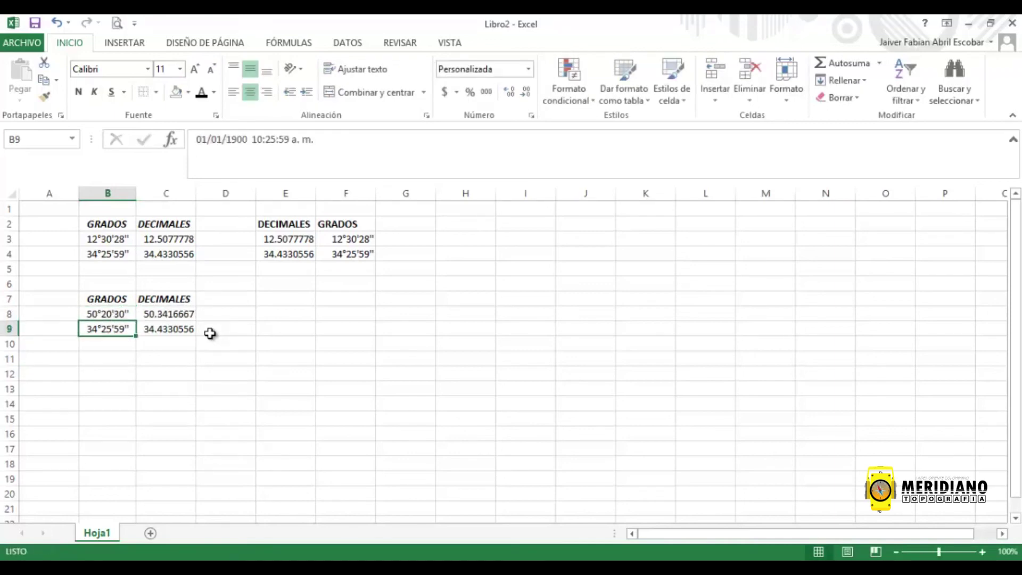
click(156, 316)
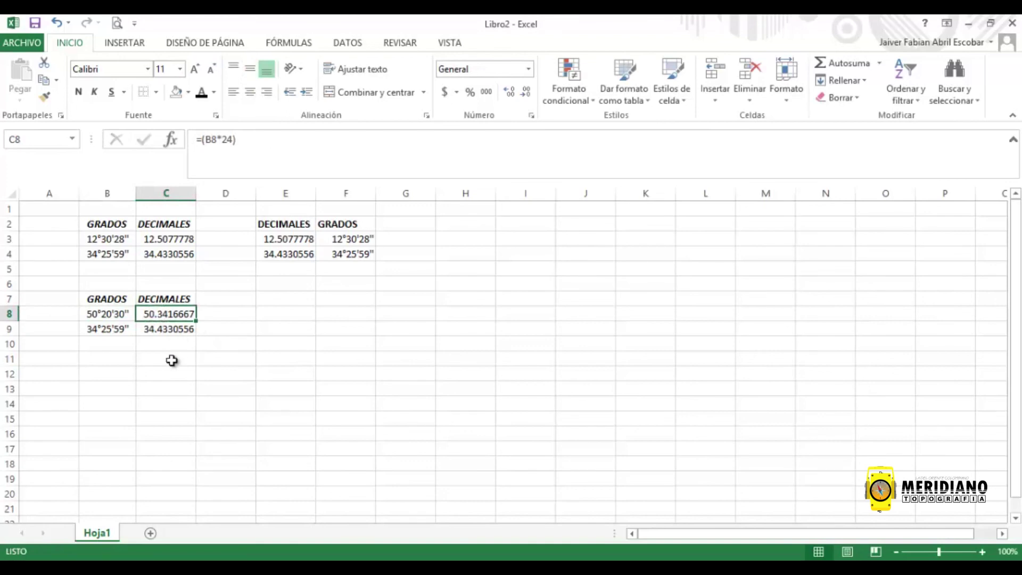
Step: Check the lower table's cells C9, B8 and C8
click(154, 328)
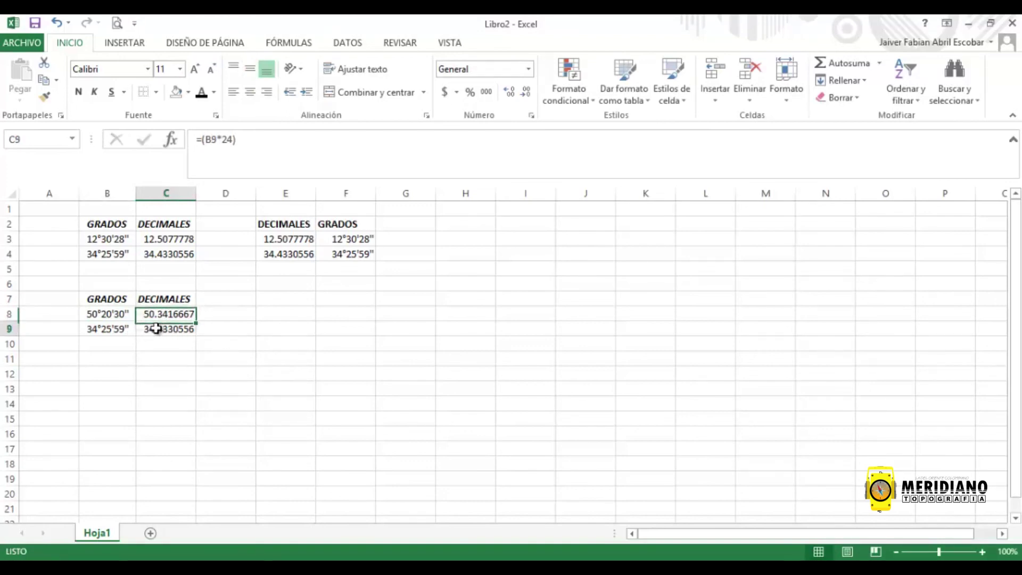
click(120, 315)
click(160, 314)
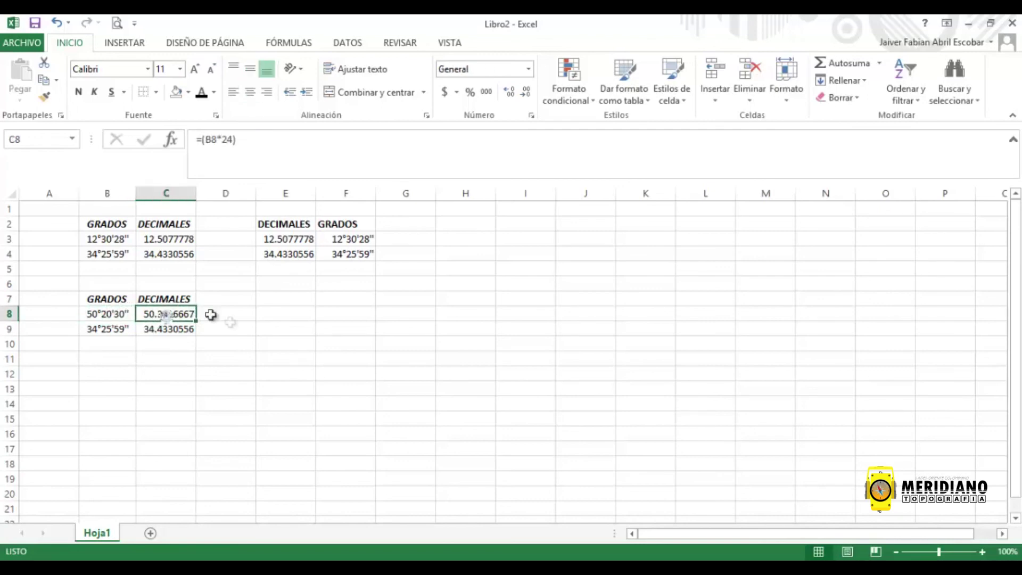
click(351, 297)
right_click(351, 297)
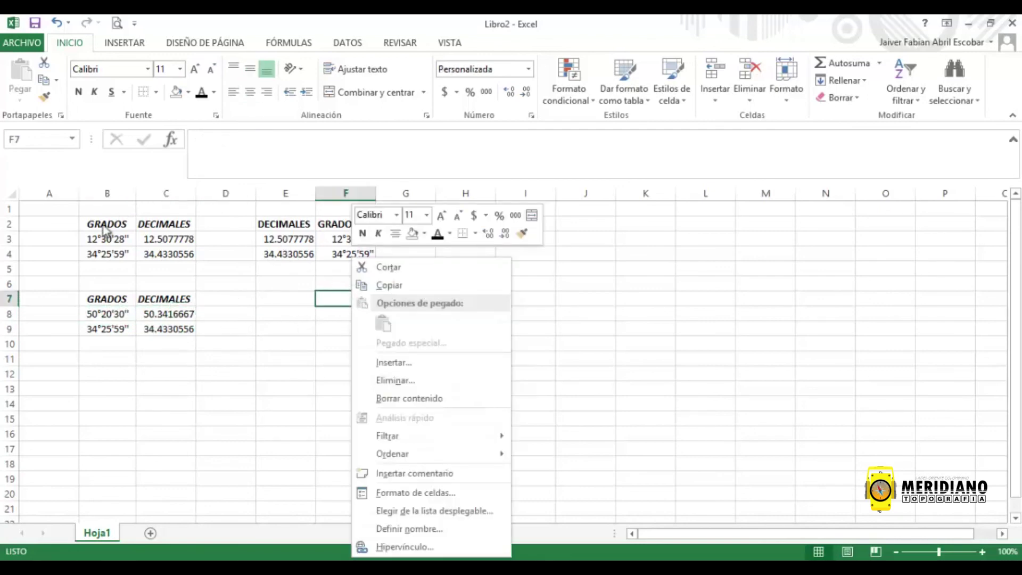
click(87, 297)
Step: Paste only the values of B7:C9 into E7:F9, then select F7:F9 for reformatting
drag(86, 297, 159, 328)
right_click(159, 329)
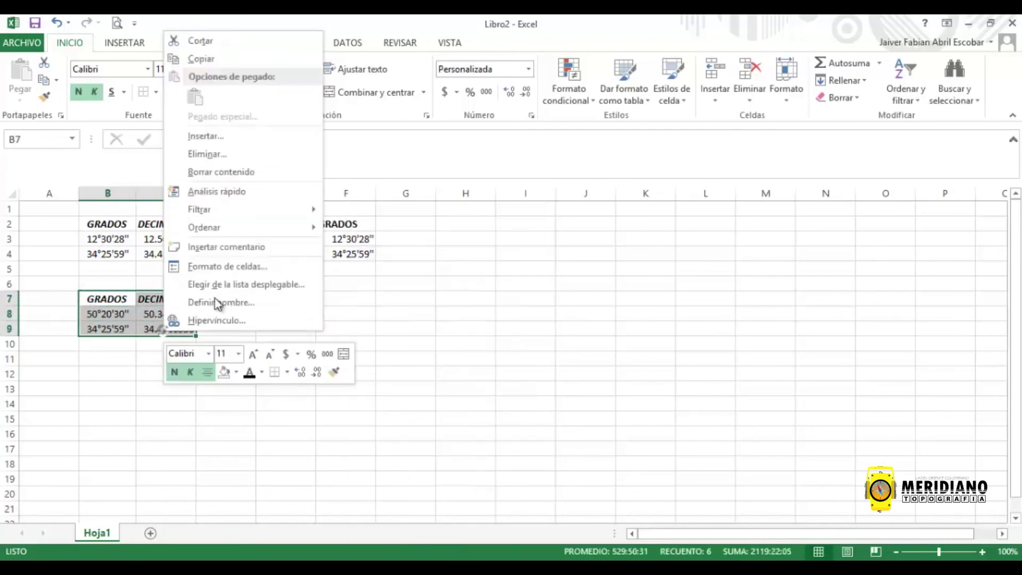
click(221, 59)
right_click(279, 296)
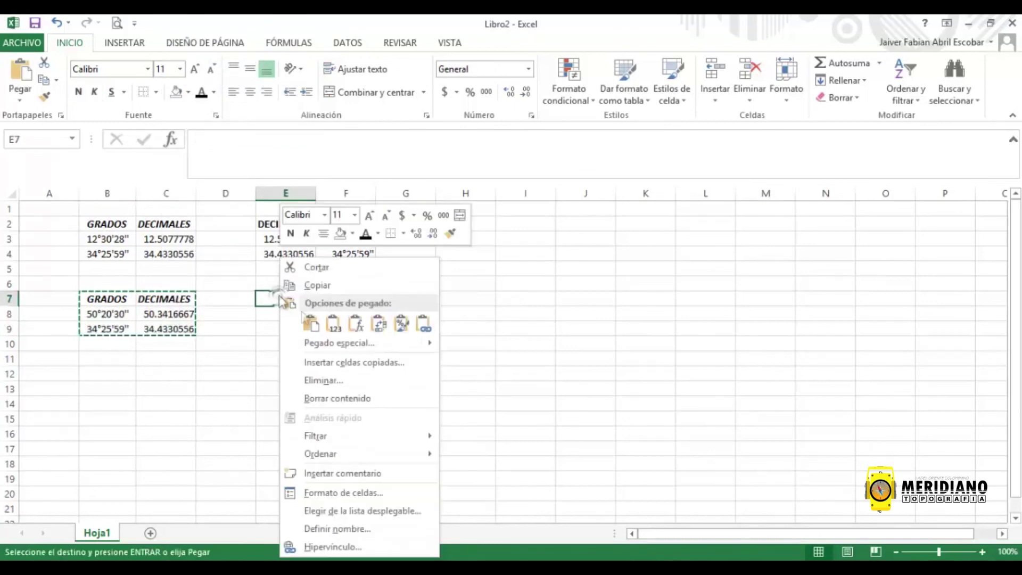
click(333, 323)
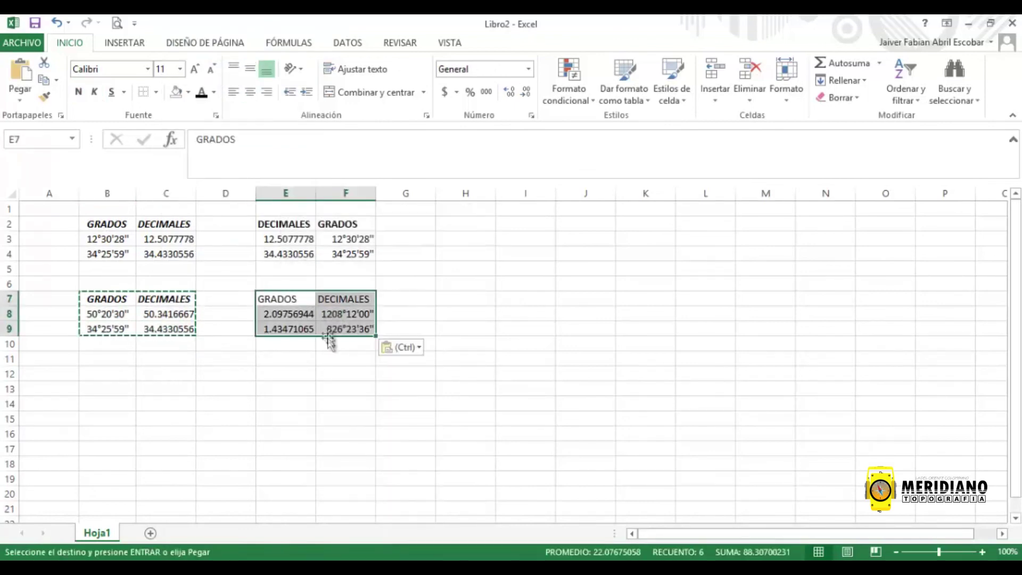
key(Escape)
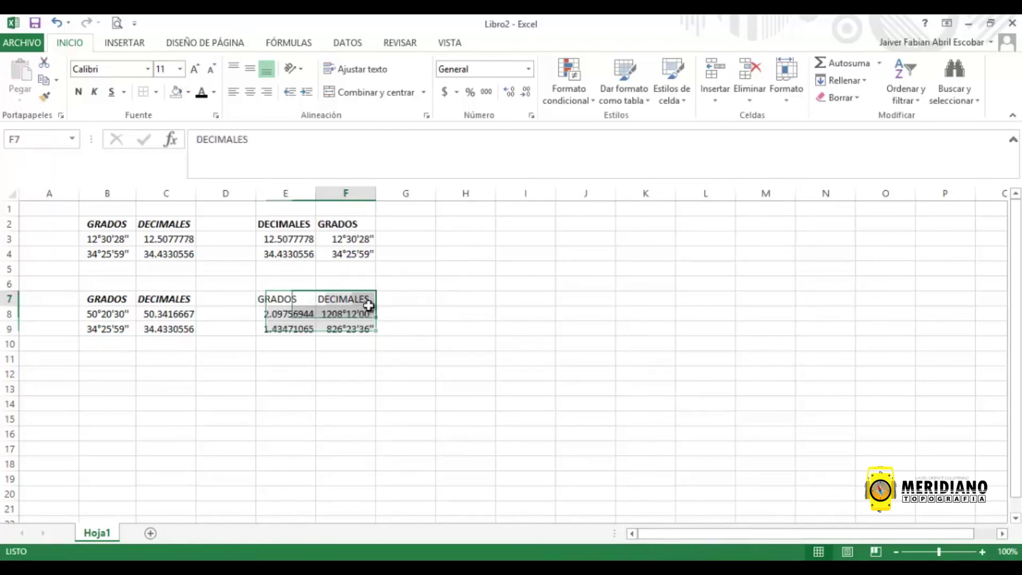
drag(365, 299, 346, 327)
click(528, 69)
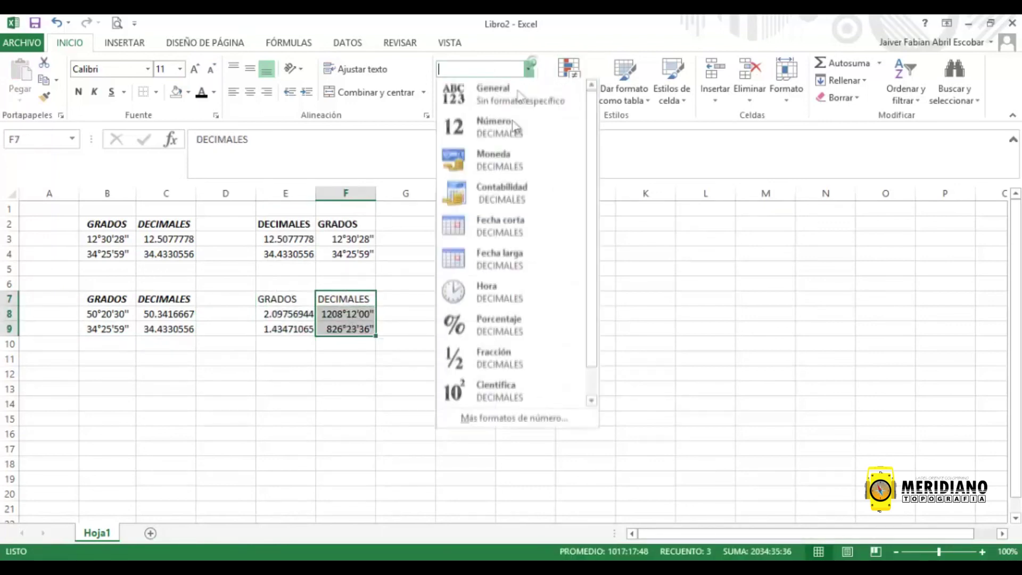
Step: Apply the degrees-minutes-seconds format to F7:F9 and inspect the values in E8 and F8
click(498, 418)
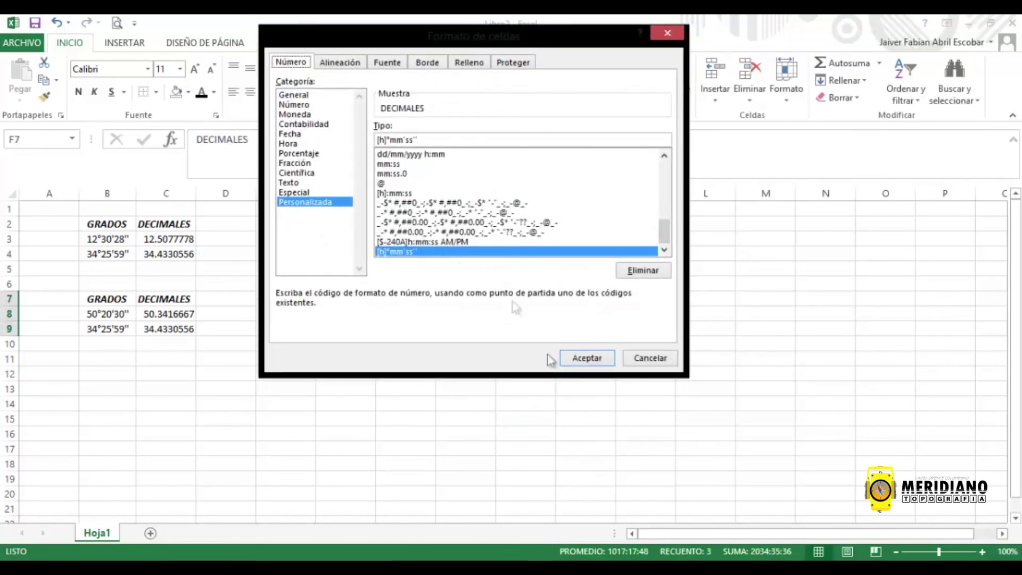
click(585, 357)
click(467, 401)
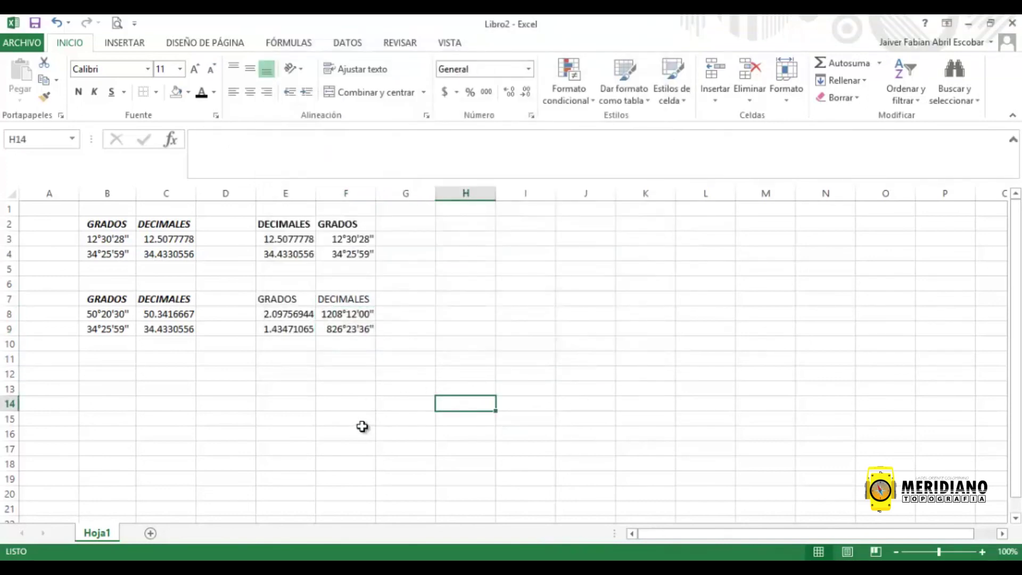
click(305, 314)
double_click(305, 314)
click(302, 329)
double_click(364, 315)
click(353, 327)
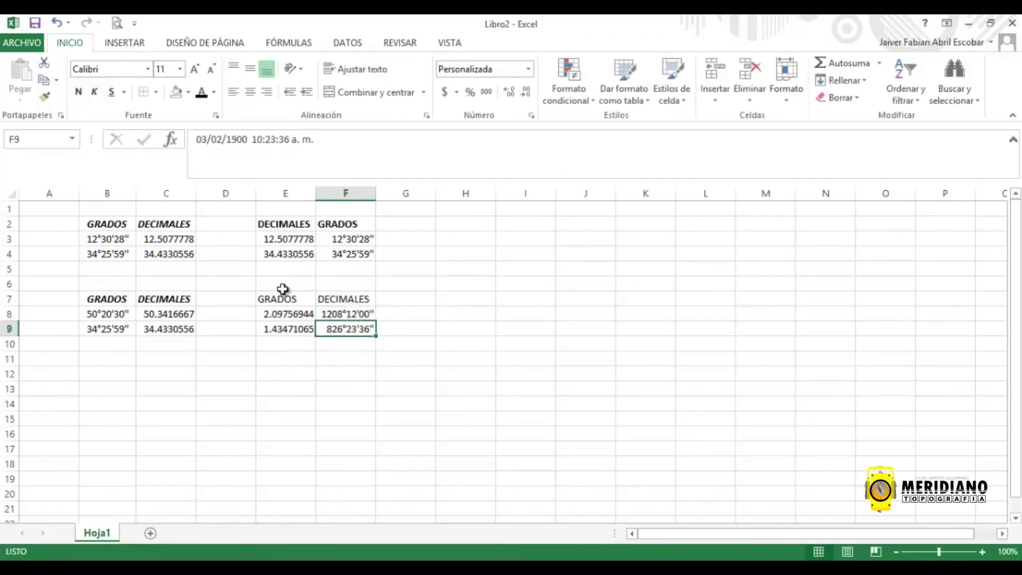
Step: Clear the pasted block from E7:F10
right_click(225, 355)
click(415, 344)
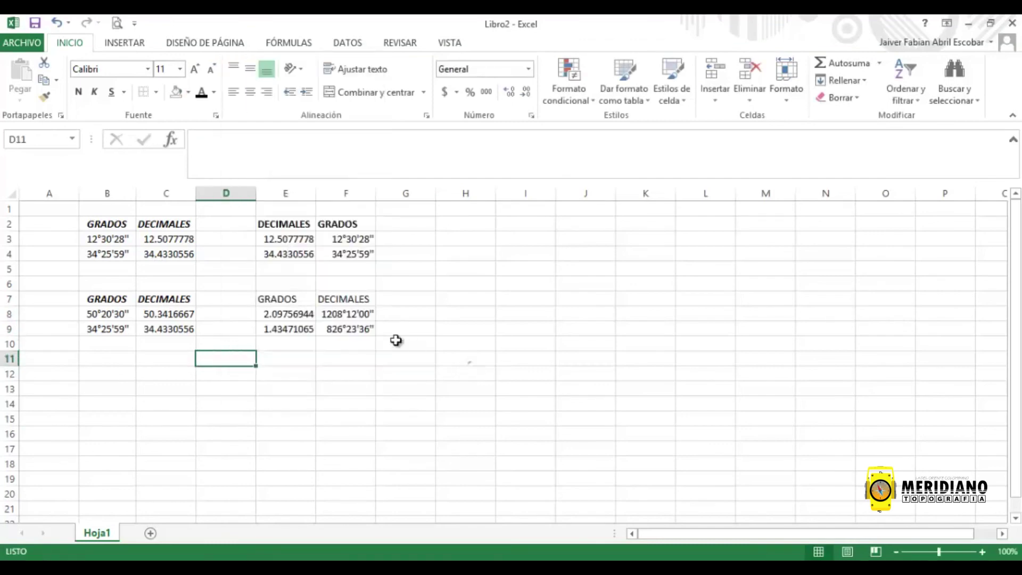
drag(354, 344, 287, 296)
key(Delete)
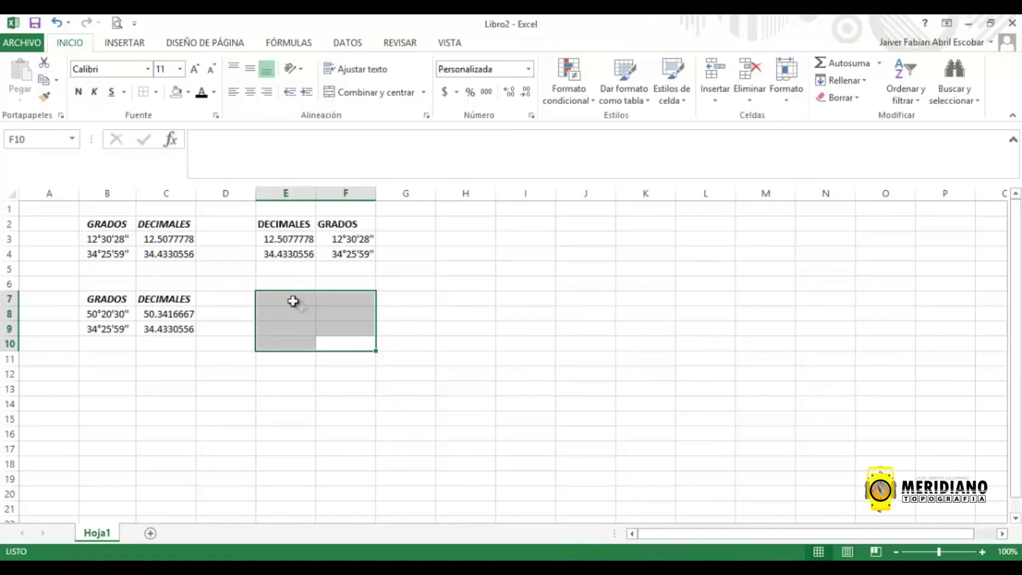